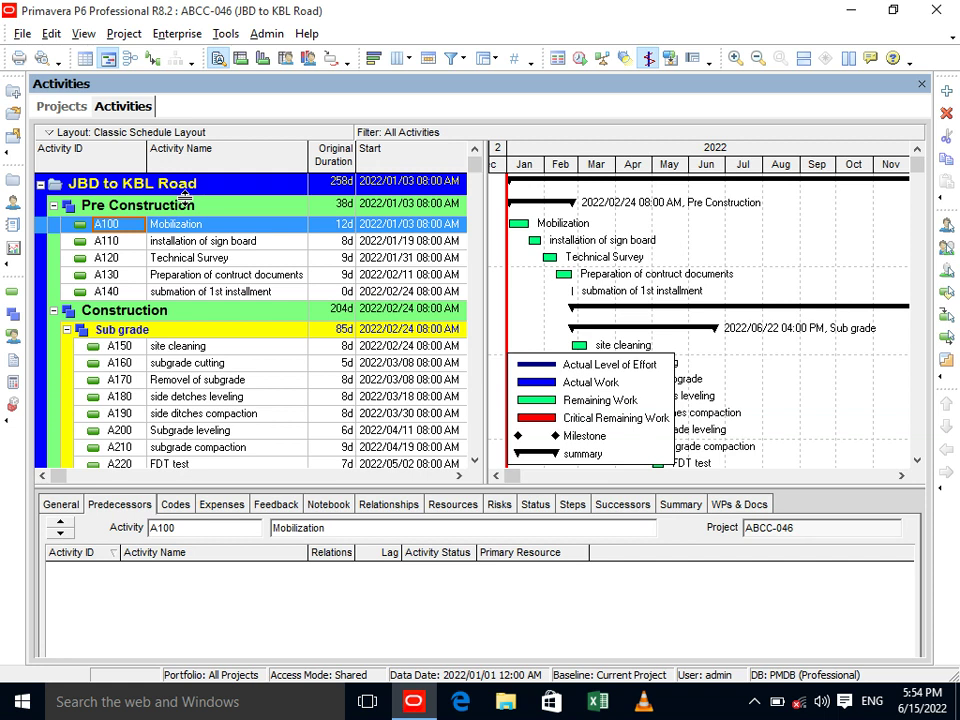
Restore activity A100's ID and show Technical Survey (A120) with its predecessor A110.
type("C")
key("BackSpace")
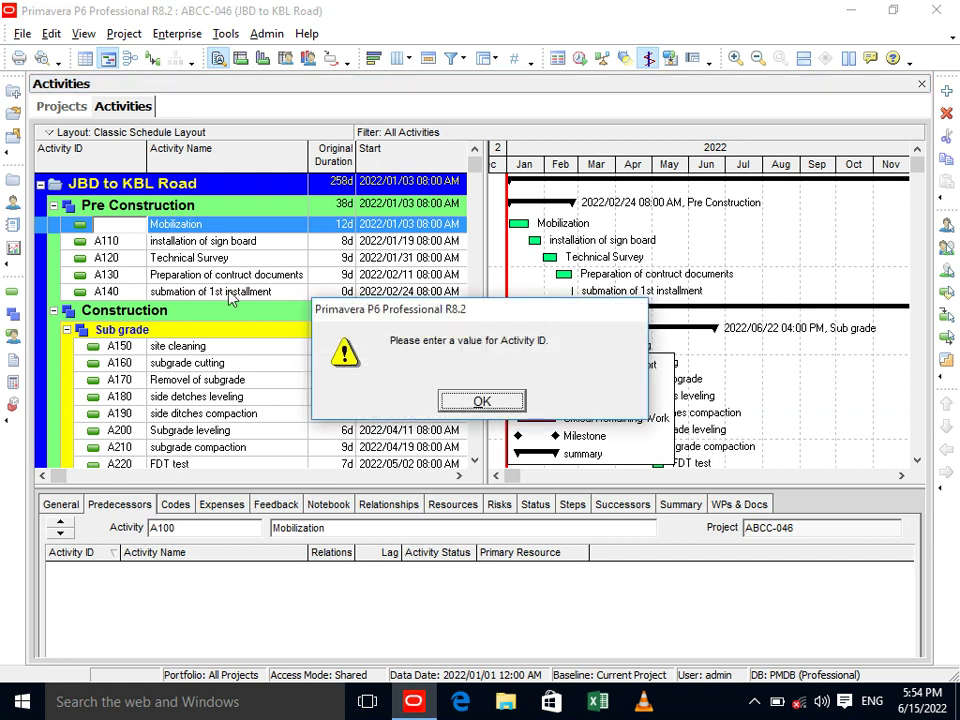
left_click(476, 402)
left_click(268, 262)
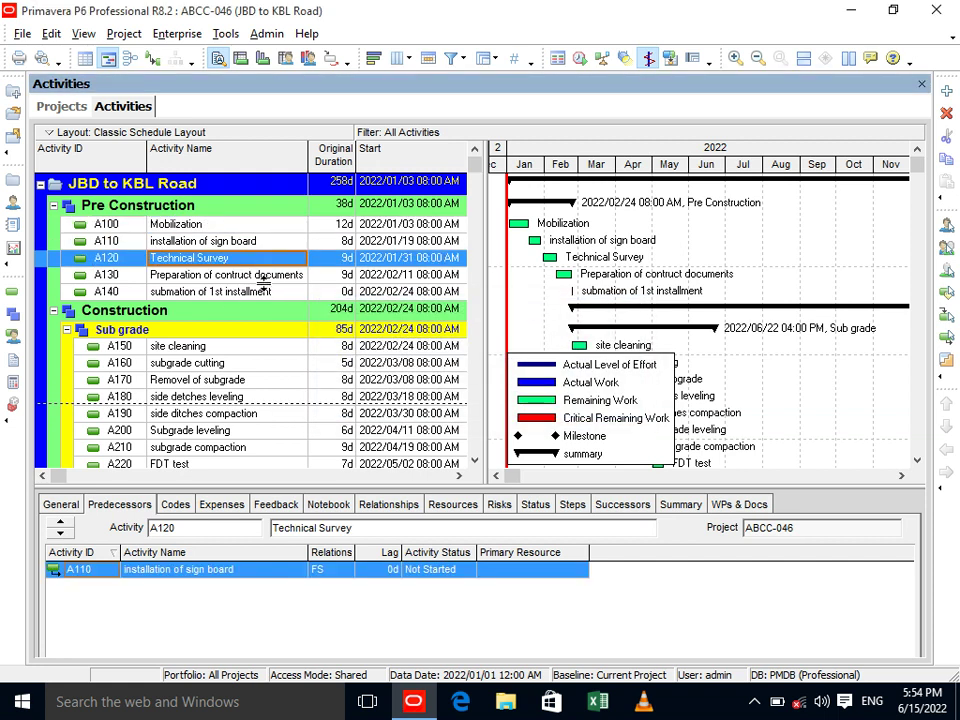
Launch Excel 2013 and start a blank workbook.
key("super+r")
type("excel")
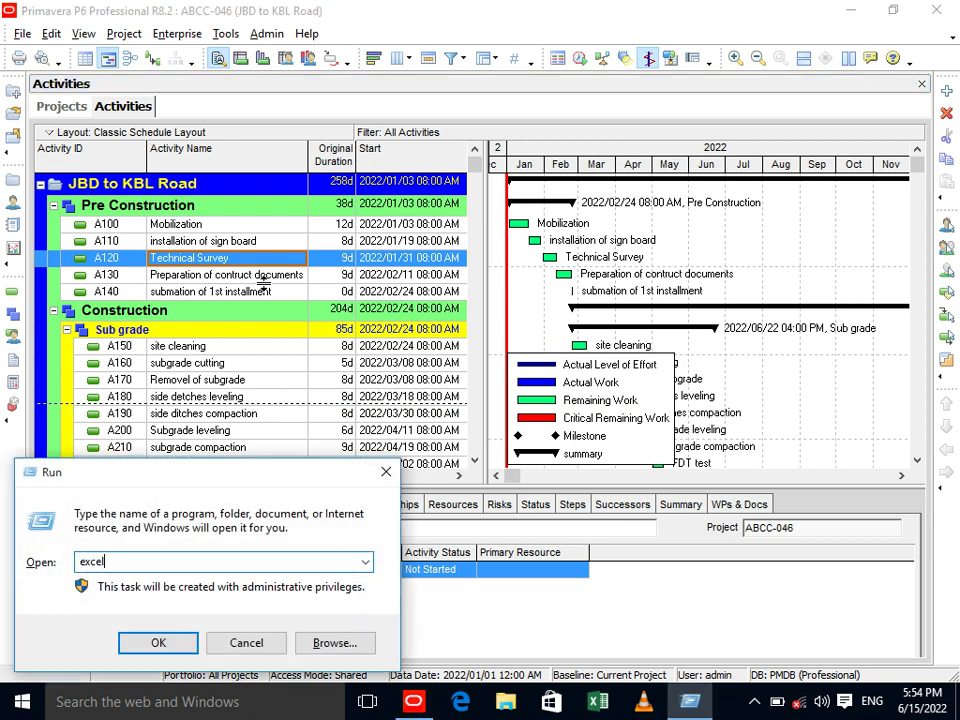
key("Return")
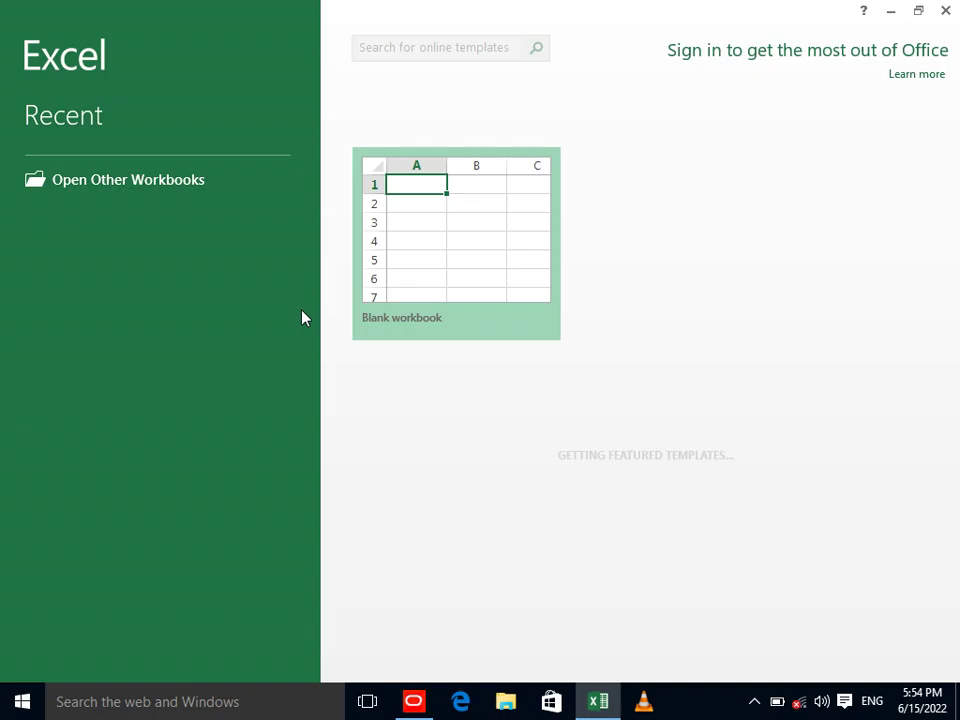
left_click(388, 308)
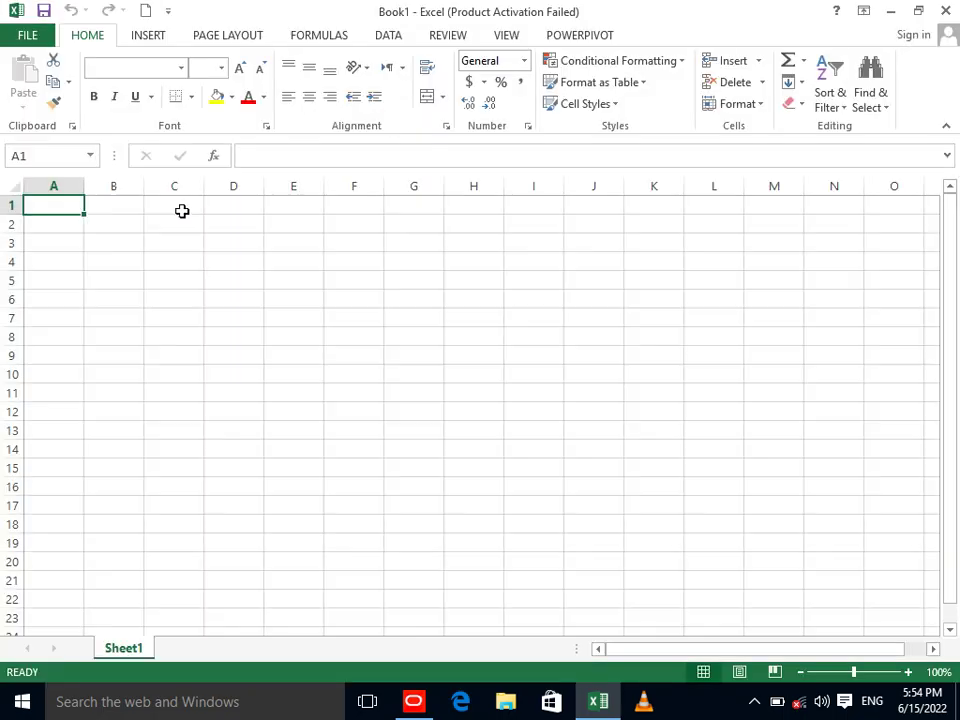
Widen columns A, B and C, dismissing the product activation notice.
left_click_drag(84, 186, 157, 186)
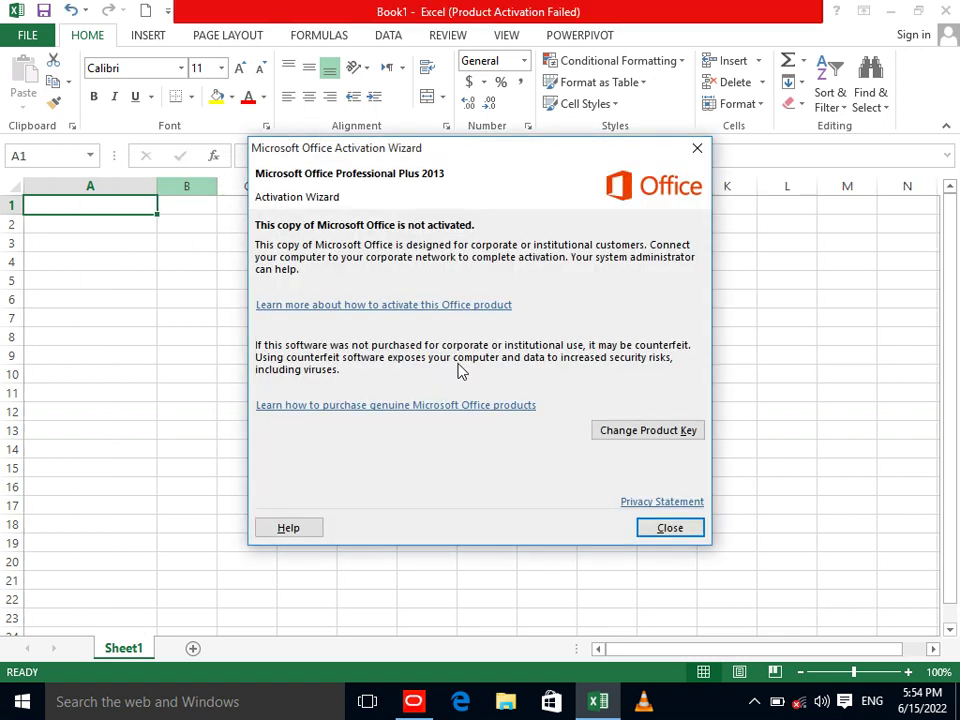
left_click(670, 532)
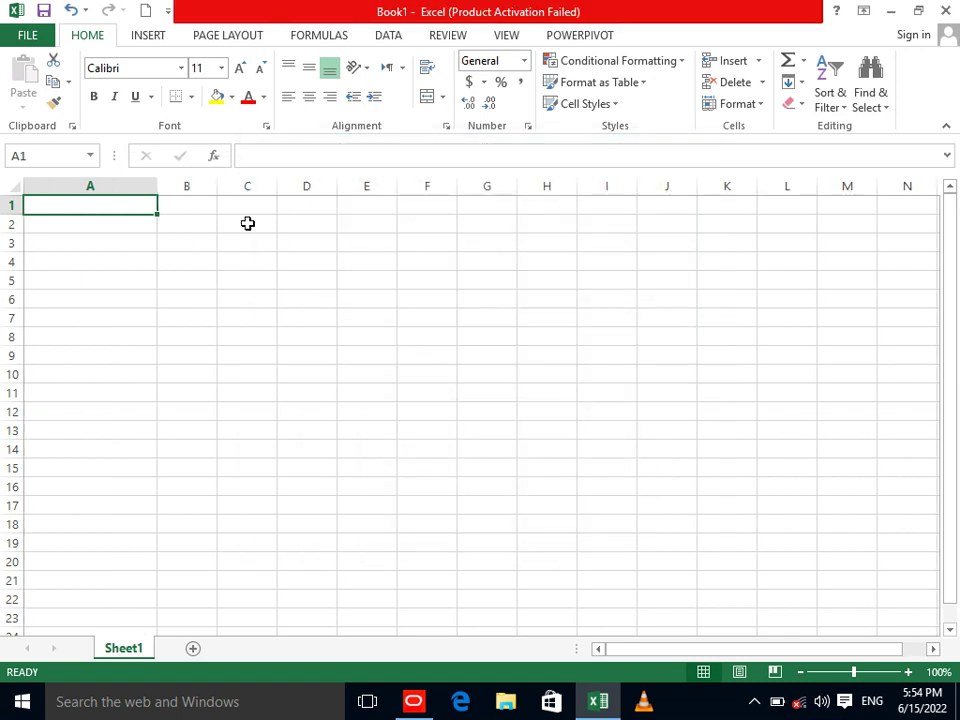
left_click_drag(218, 186, 296, 186)
left_click_drag(356, 186, 446, 188)
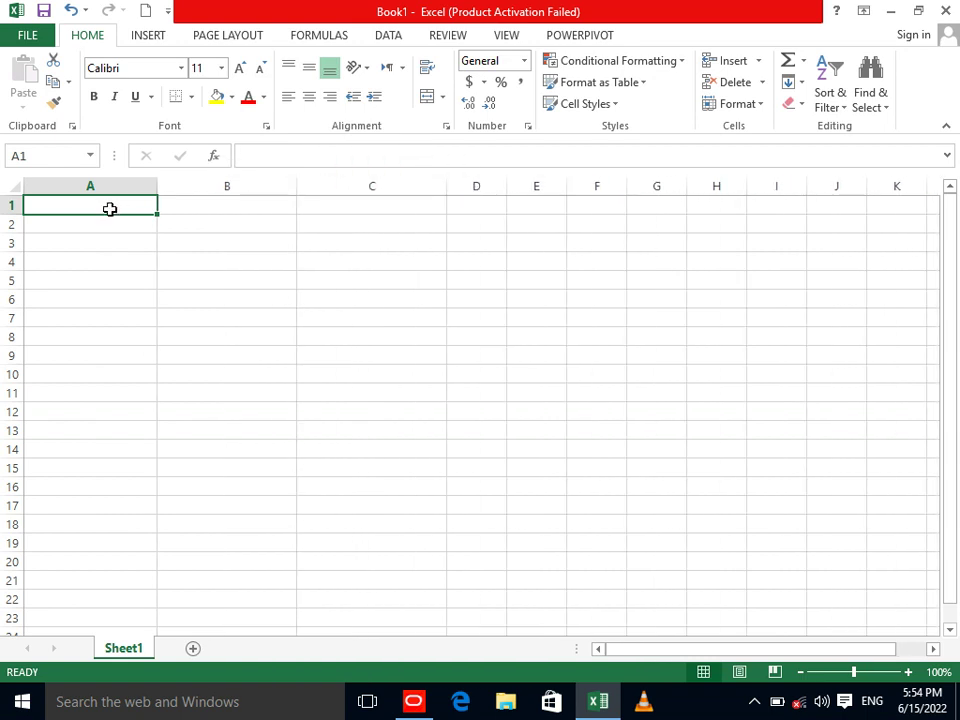
Enter the heading 'Human Resource' in cell A1.
type("Hum")
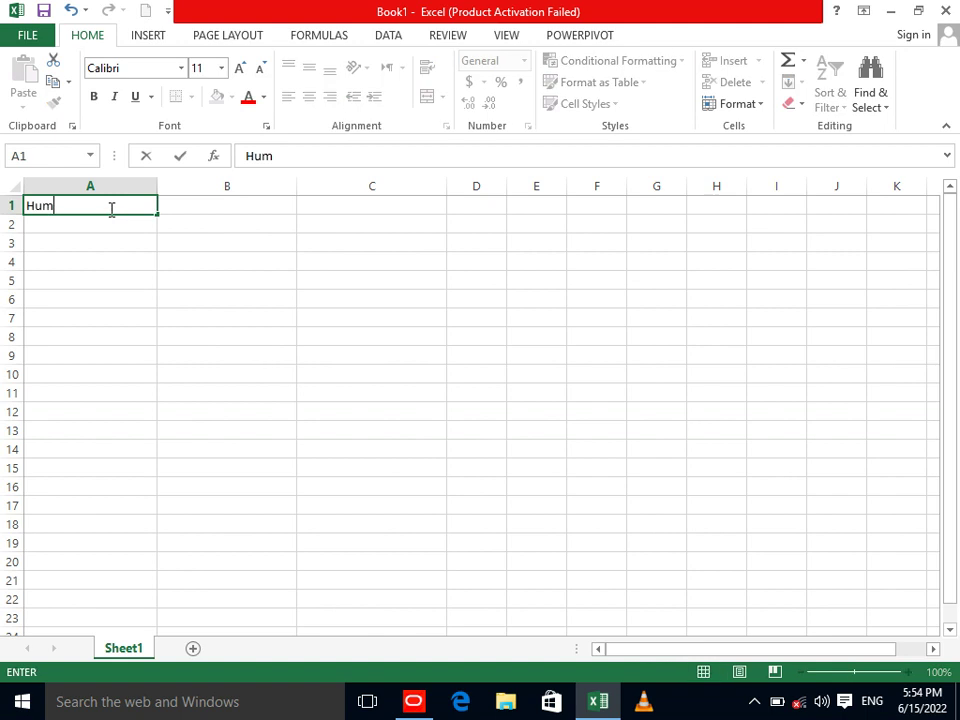
type("an Resource")
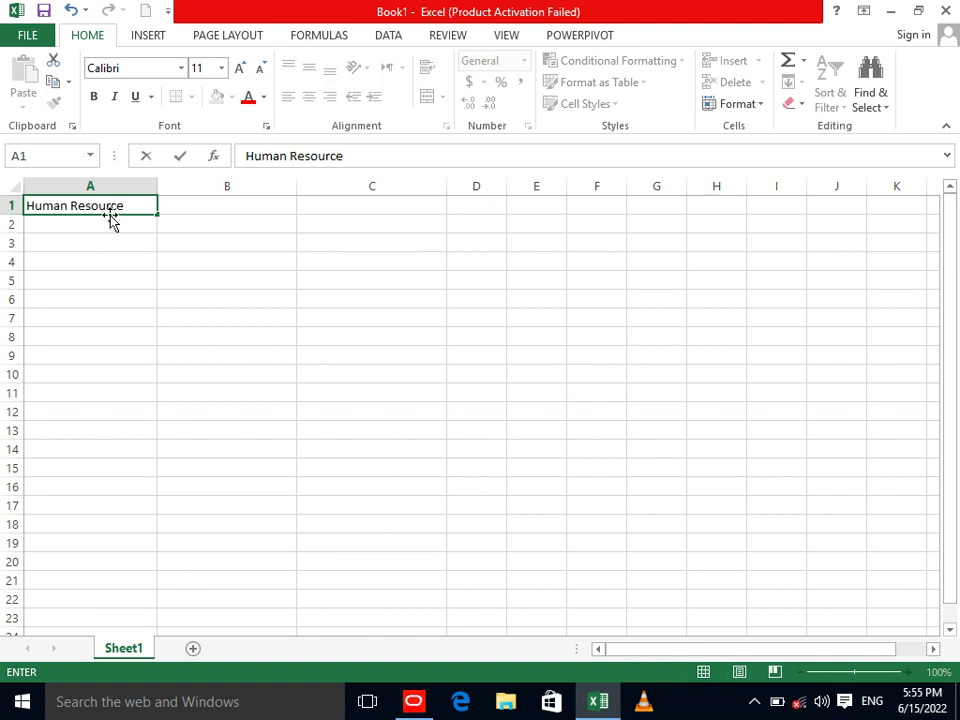
left_click(195, 206)
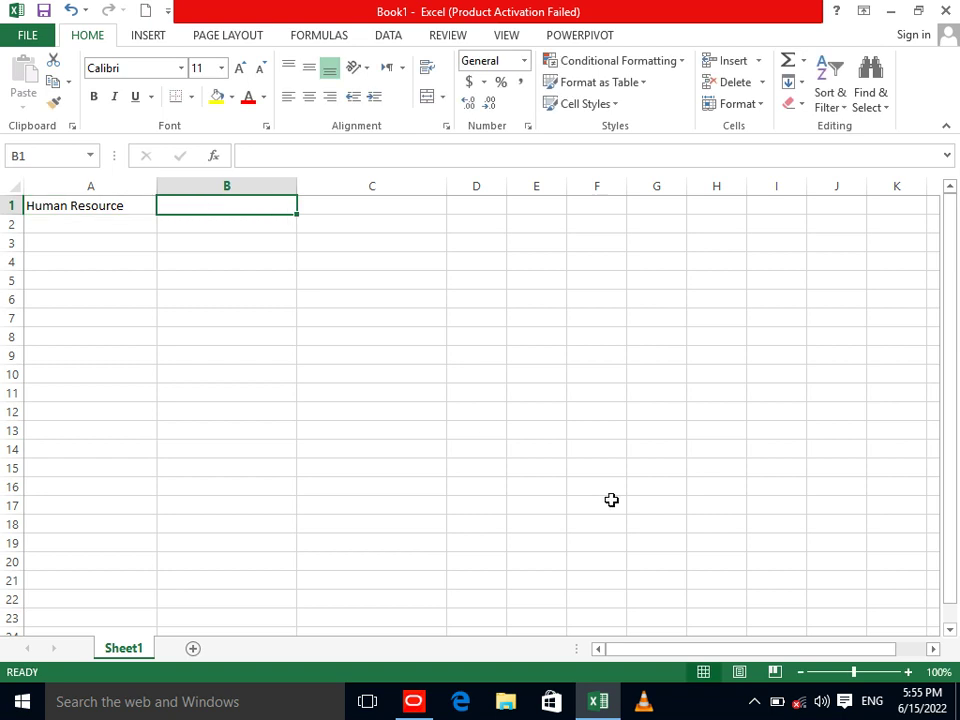
left_click(745, 710)
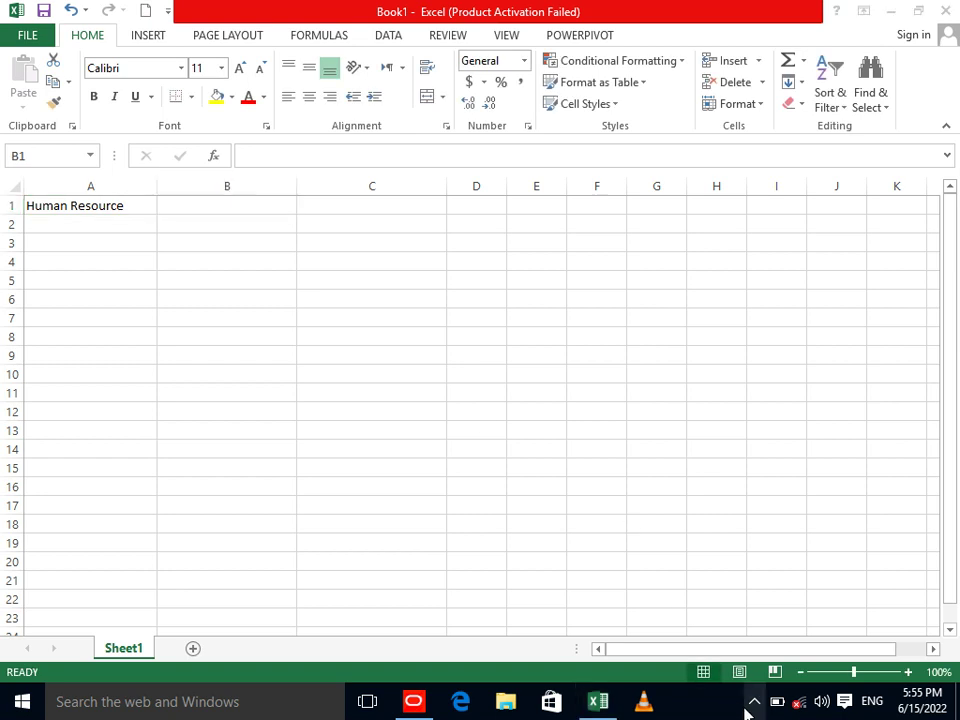
right_click(750, 665)
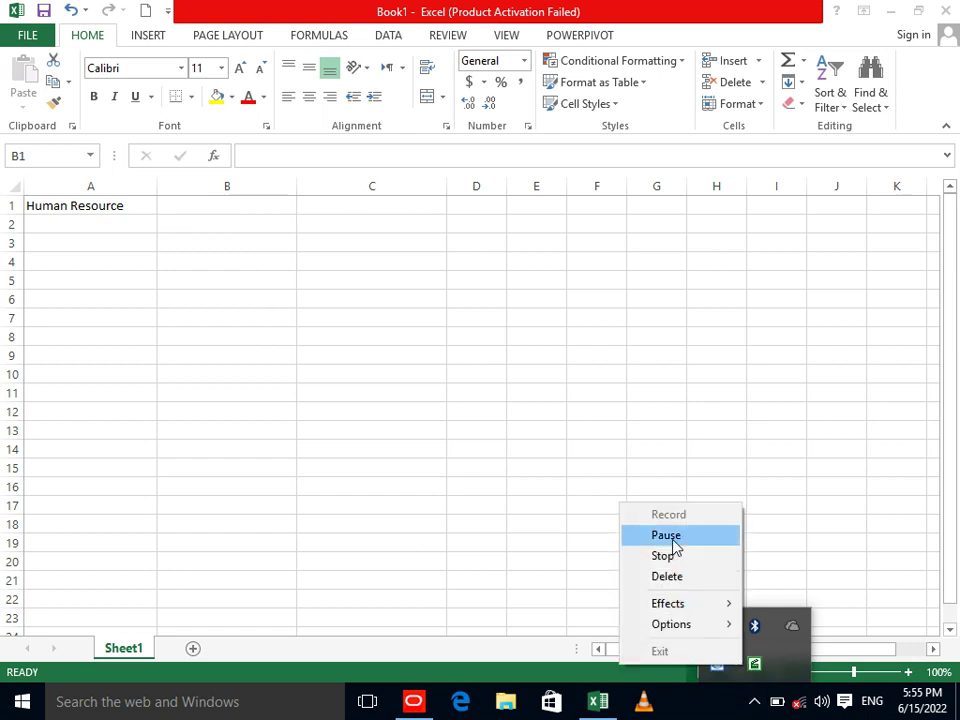
left_click(673, 537)
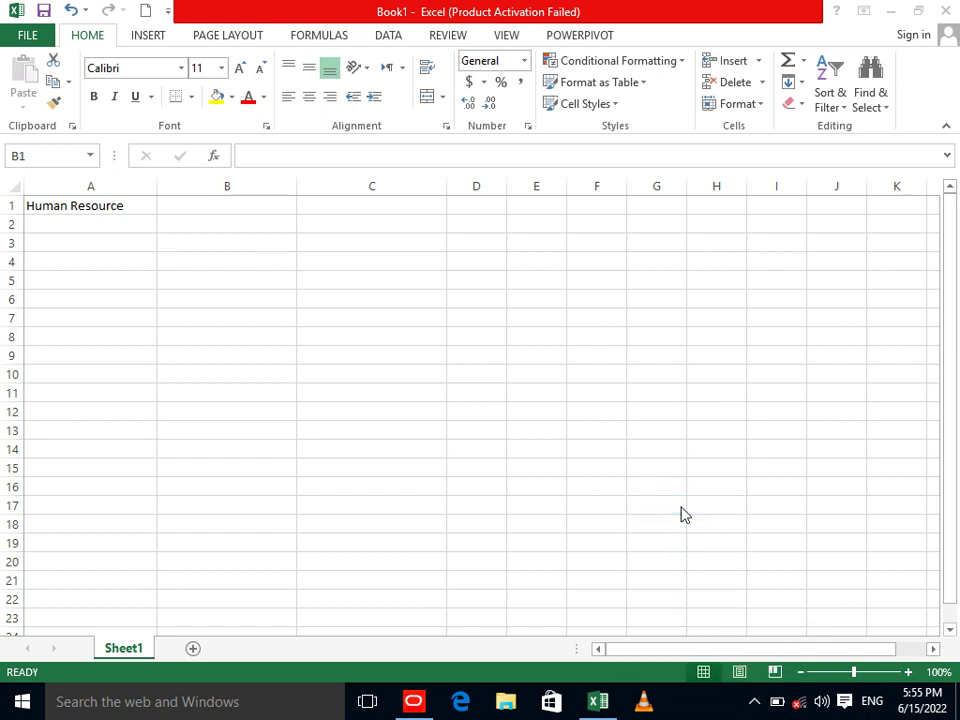
Add the headings 'Non lebour' in B1 and 'Materials' in C1.
left_click(220, 204)
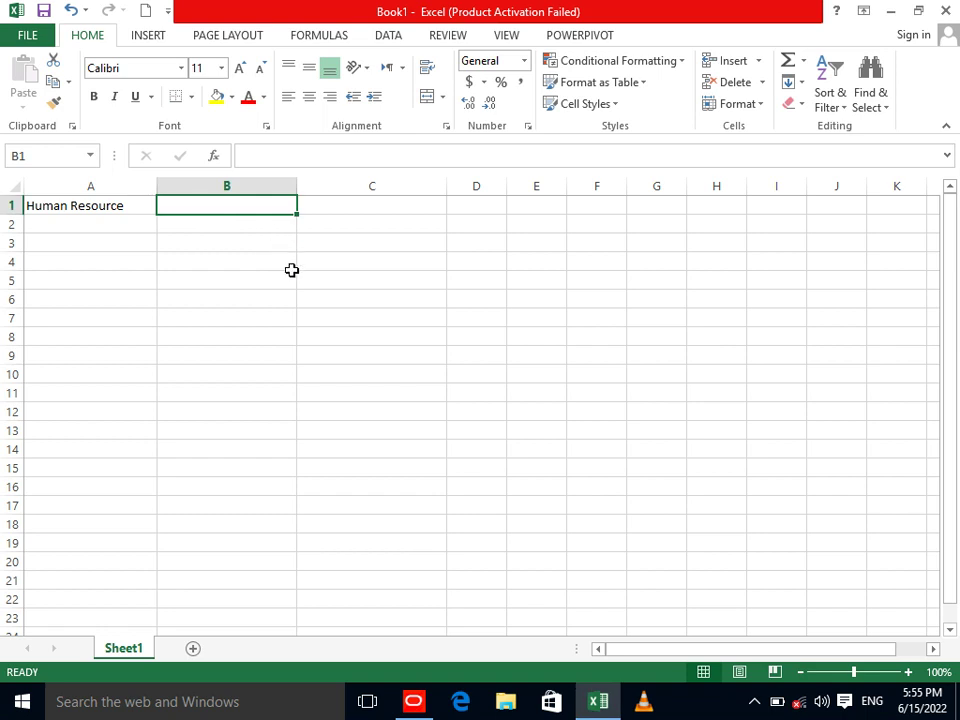
type("Non lebour")
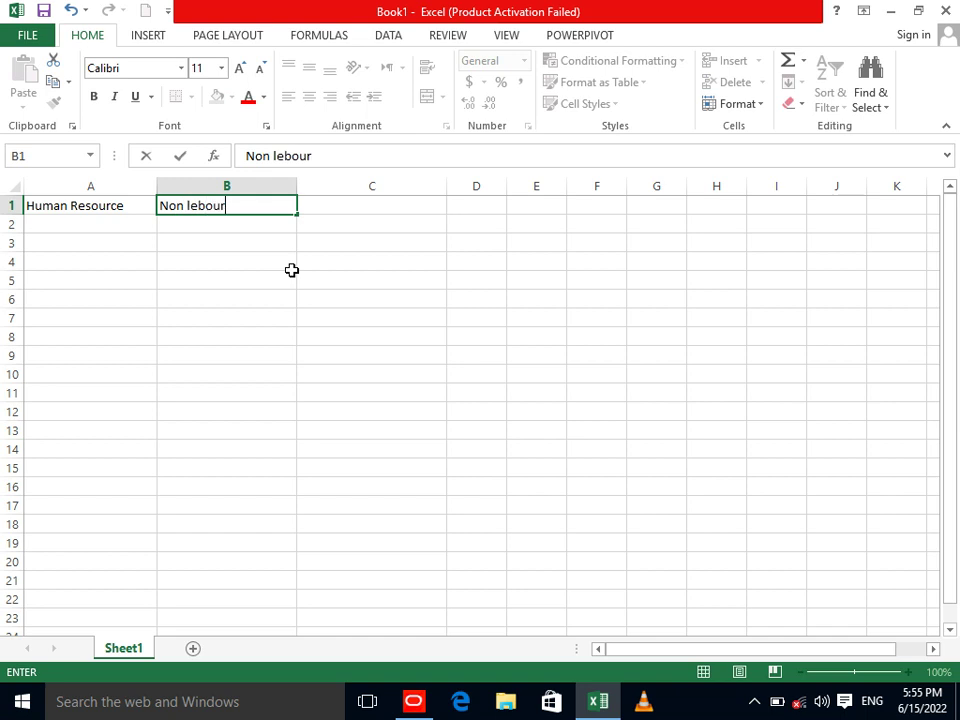
key("Tab")
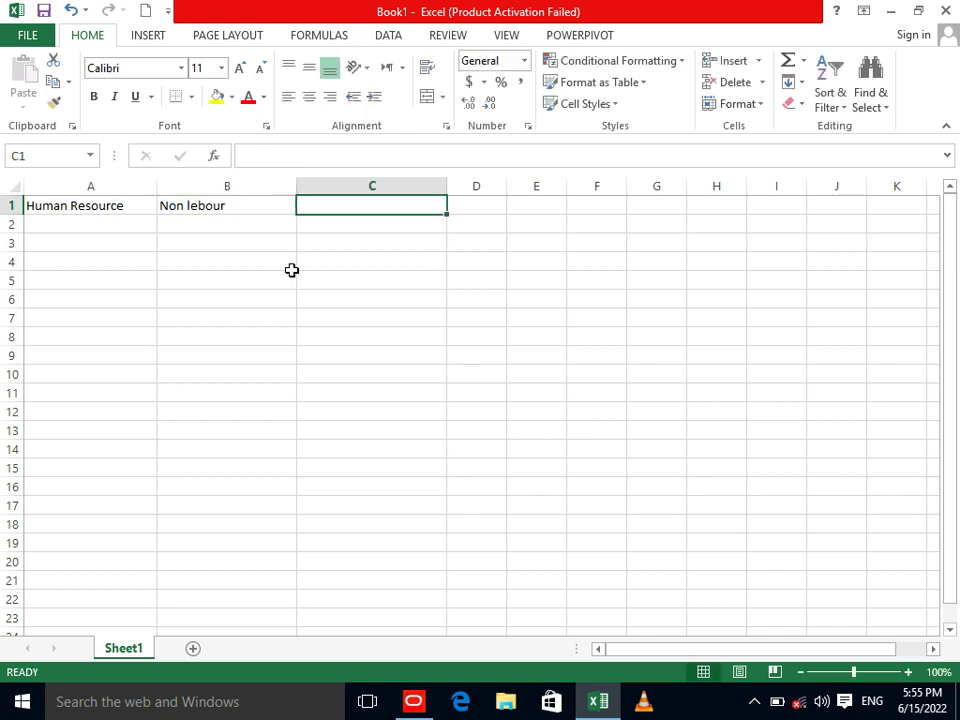
type("Mate")
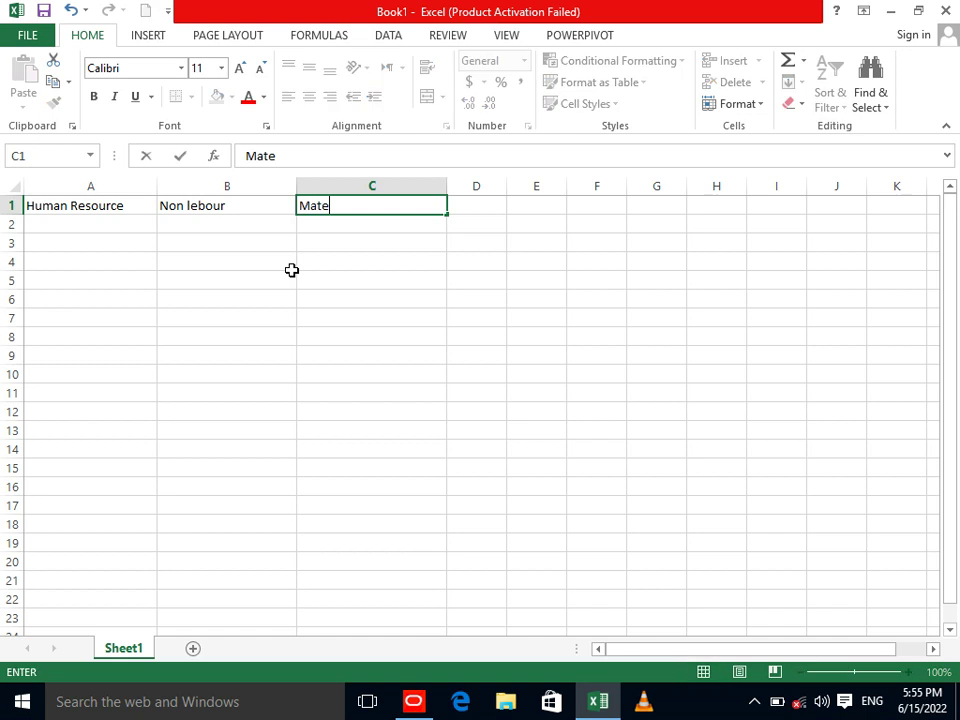
type("rials")
key("Return")
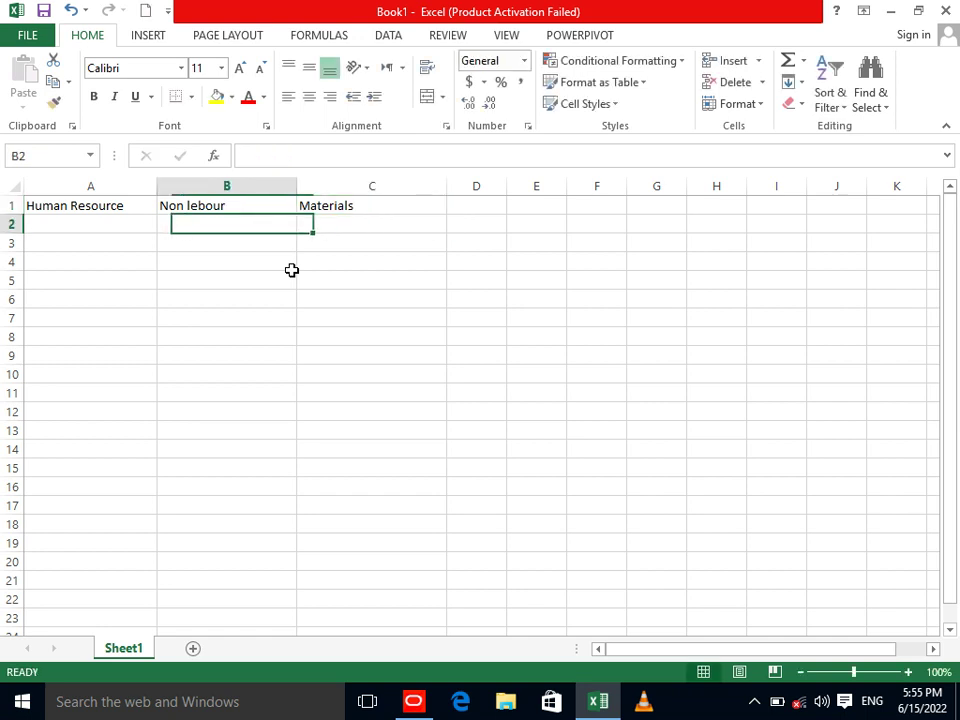
key("Down")
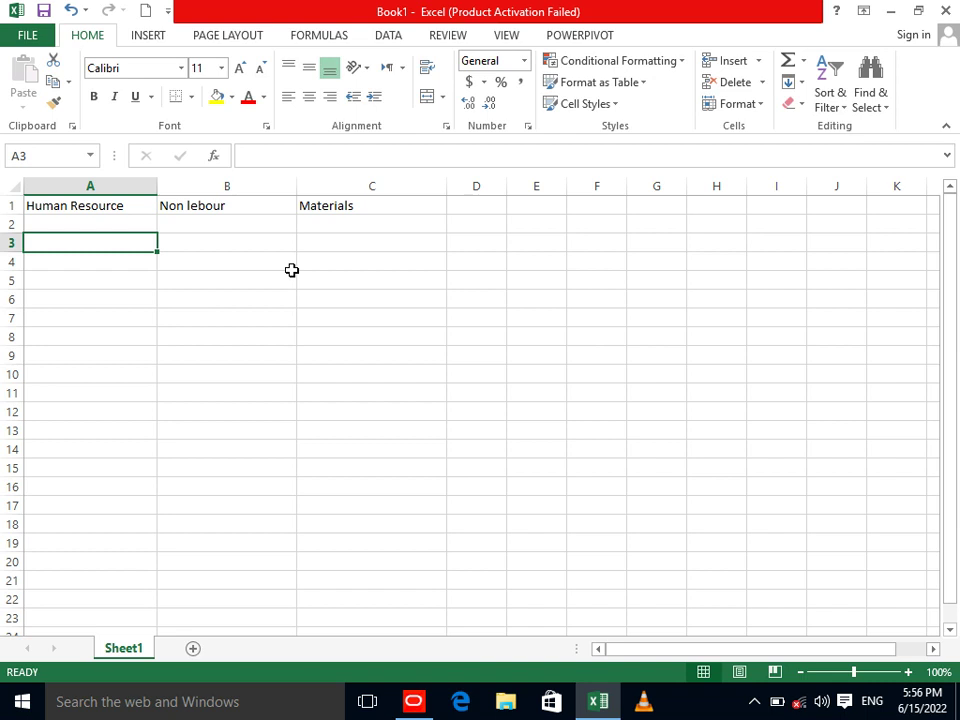
left_click(430, 697)
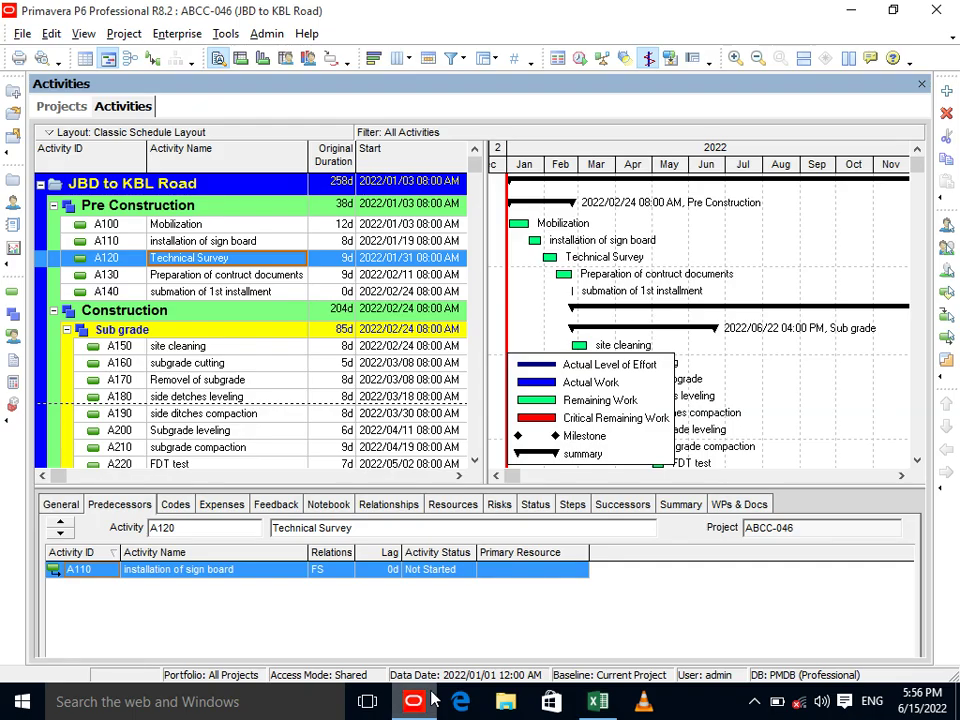
left_click(200, 228)
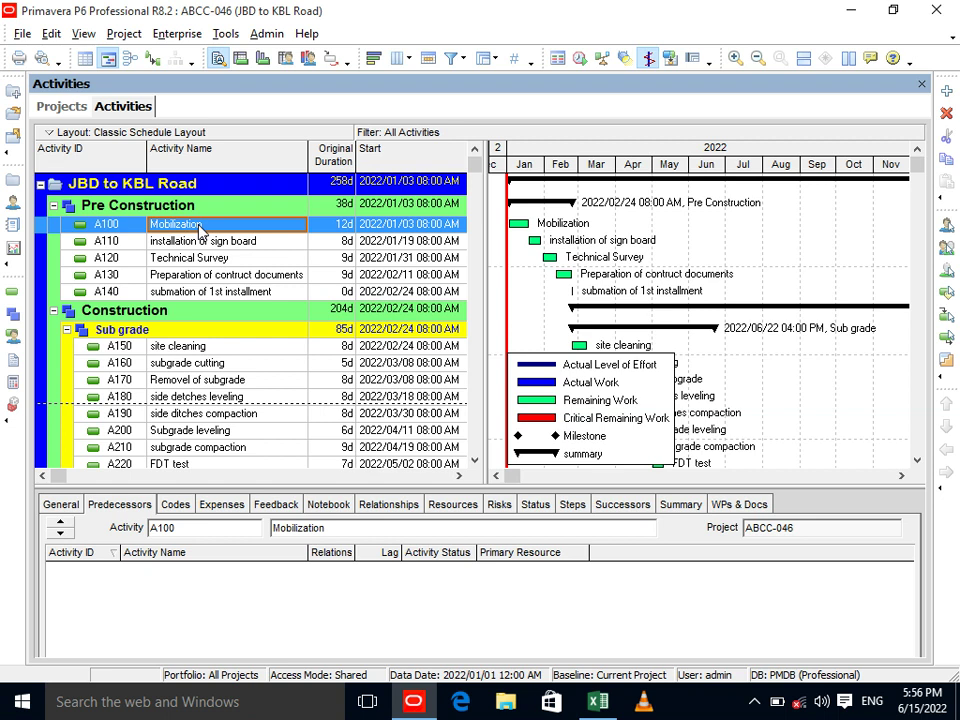
key("Tab")
key("Tab")
left_click(598, 700)
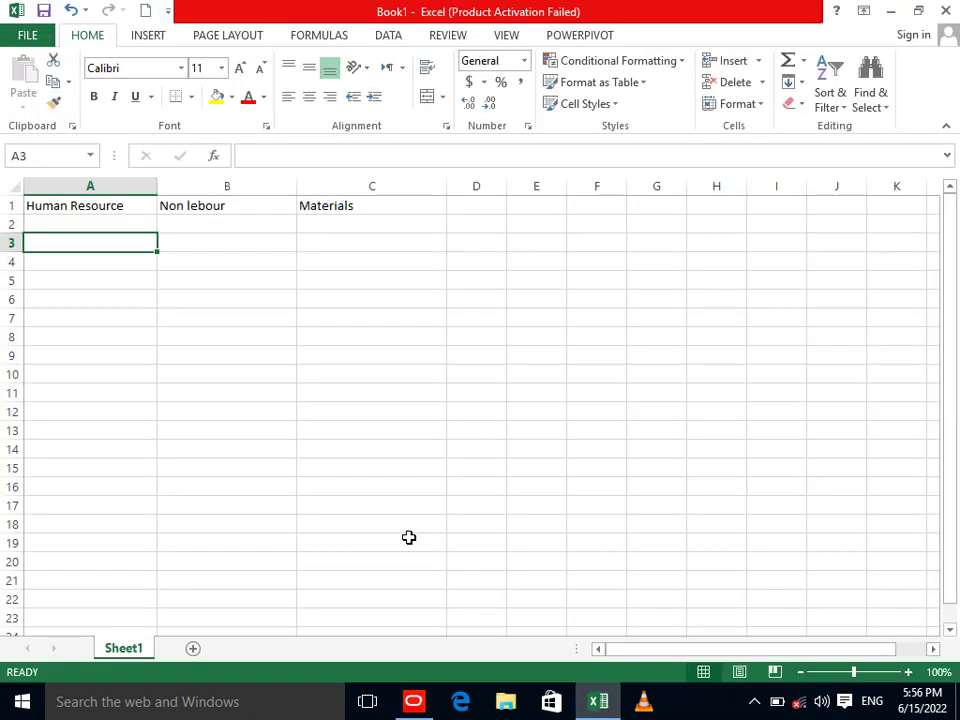
Enter 'Admin' in cell A2 under Human Resource.
left_click(115, 226)
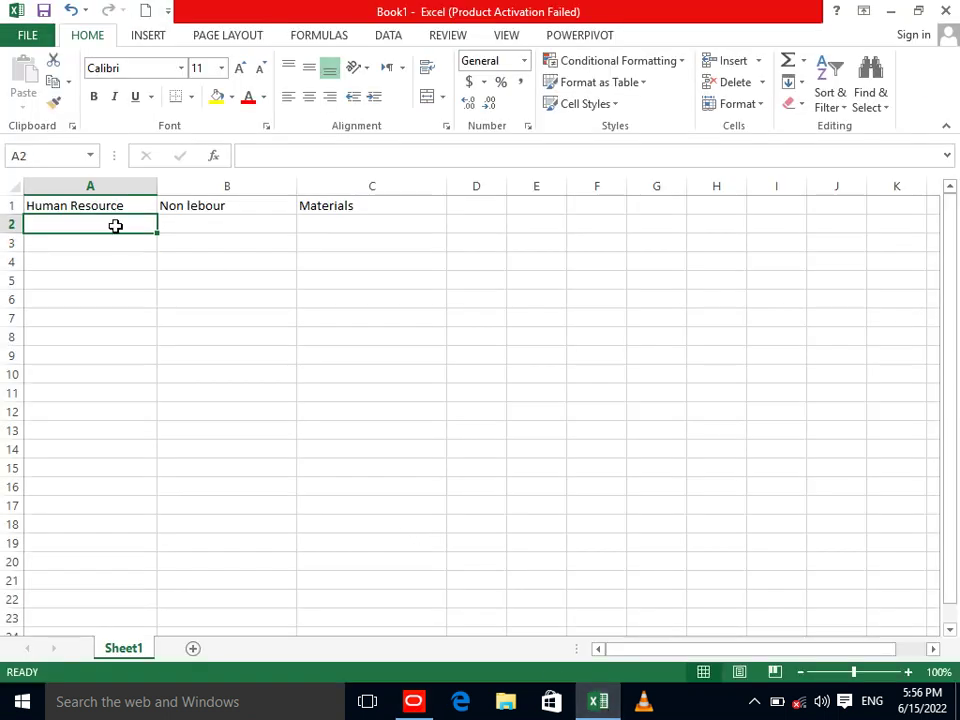
type("Admion")
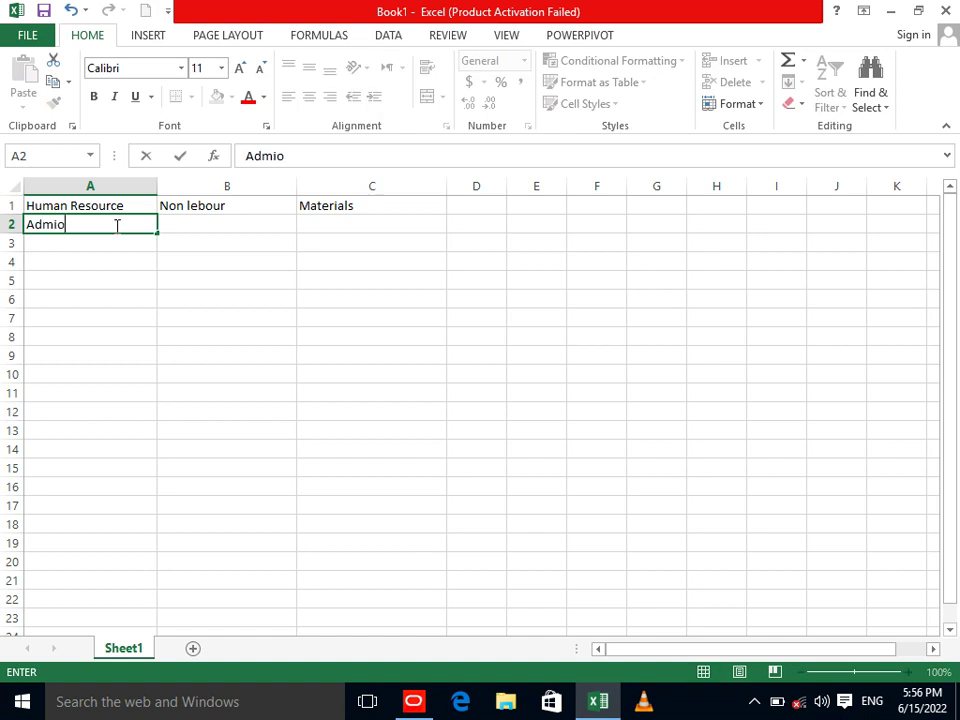
key("BackSpace")
key("BackSpace")
type("n")
key("Return")
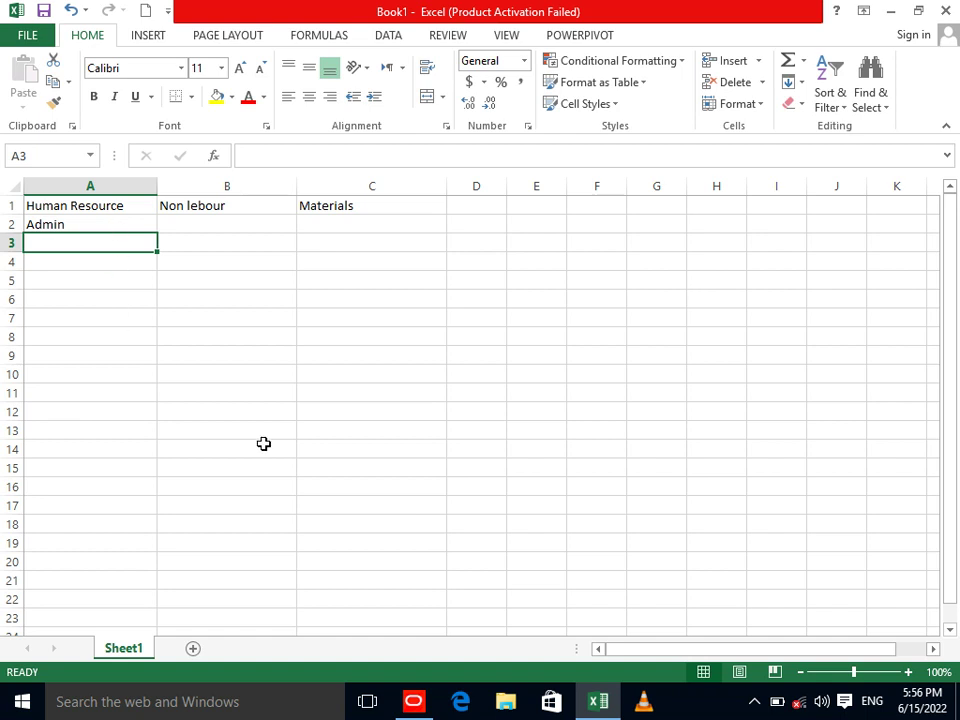
Check the sign board installation activity's predecessors in the P6 schedule.
left_click(413, 701)
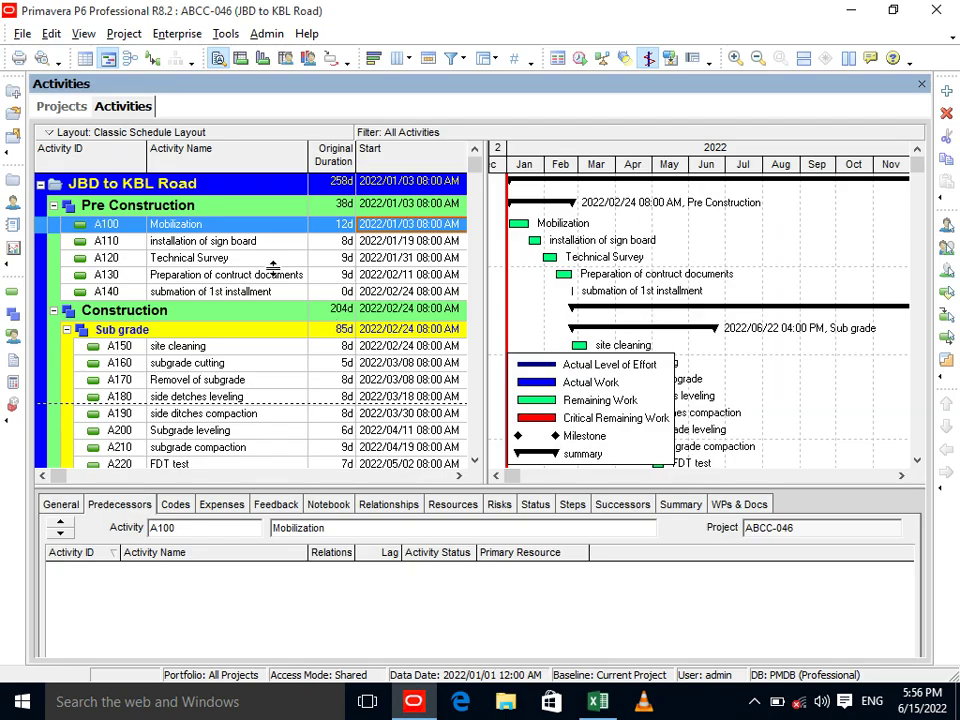
left_click(233, 243)
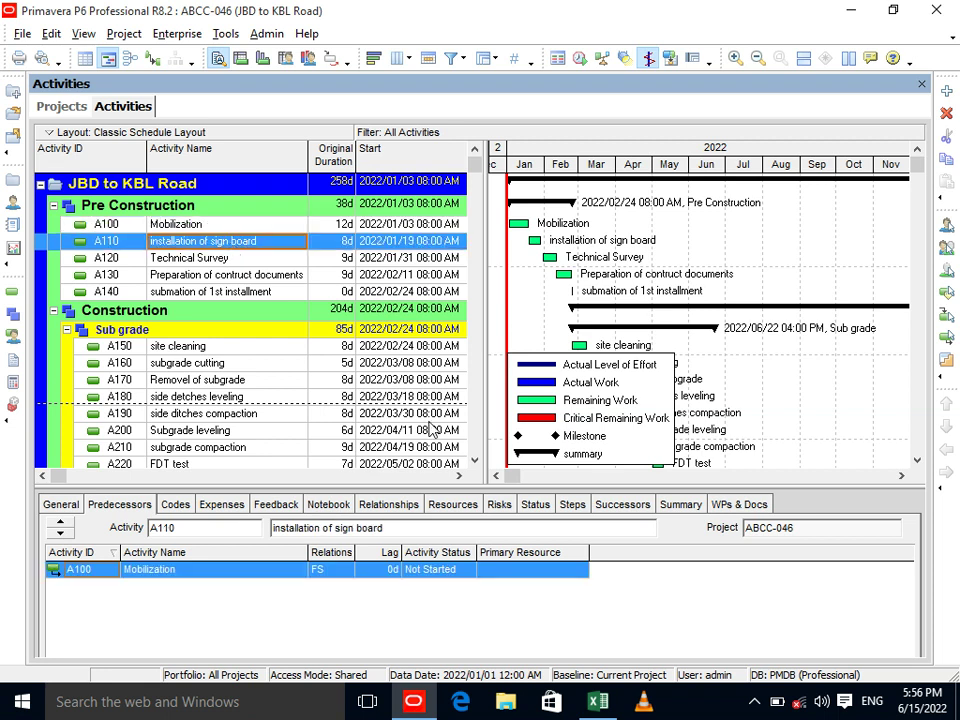
left_click(596, 703)
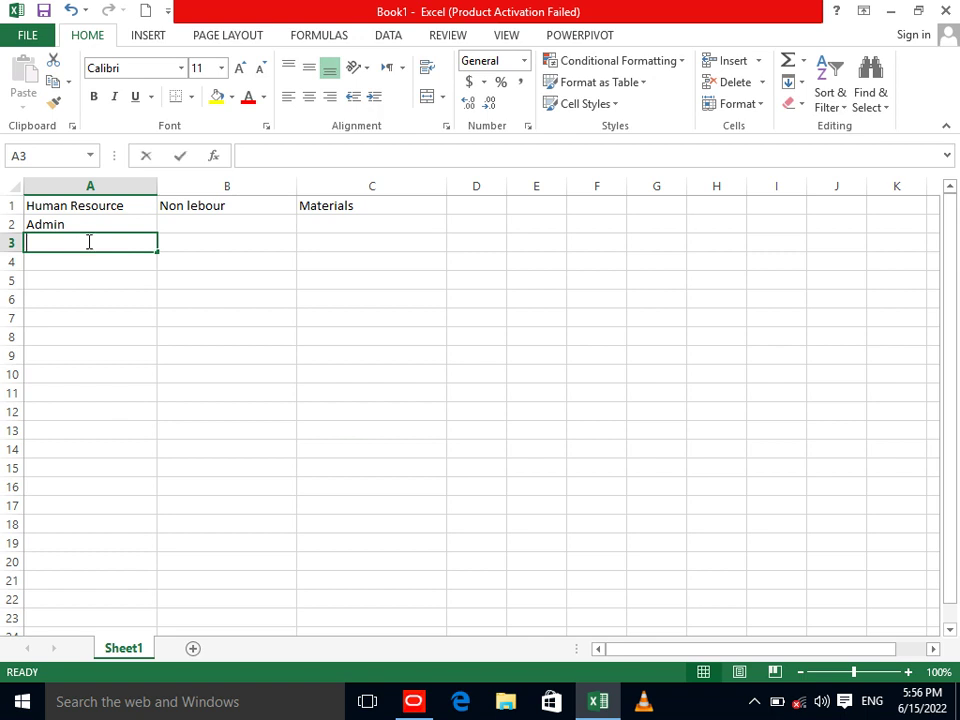
Enter 'unskill lebour' in cell A3.
type("unskill lebopur")
key("BackSpace")
key("BackSpace")
key("BackSpace")
type("ur")
key("Return")
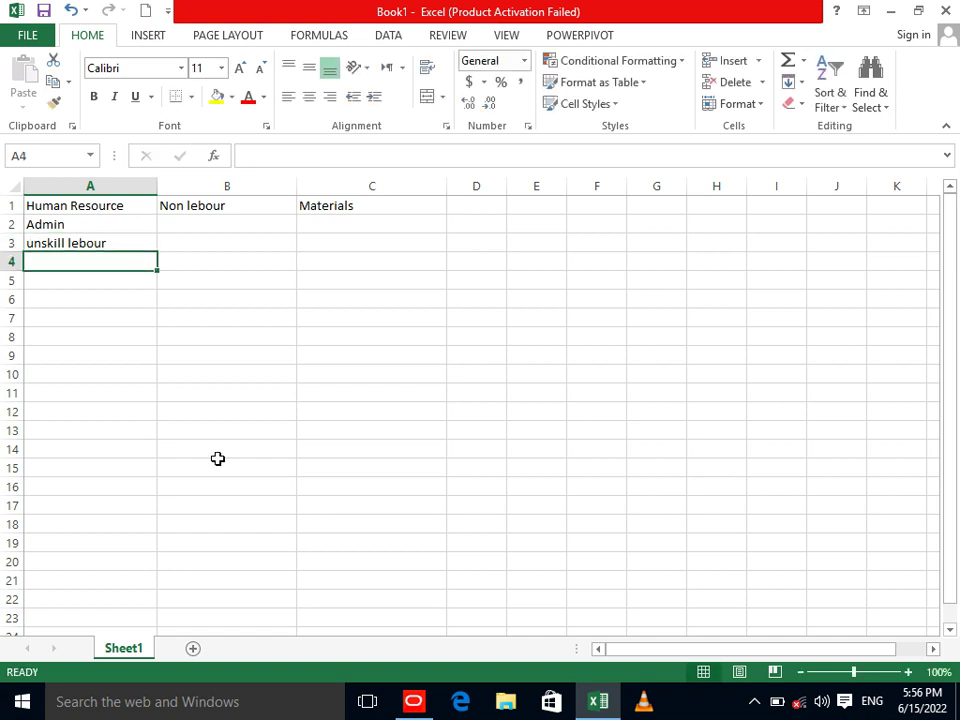
Enter 'Surveyor' in cell A4.
left_click(416, 700)
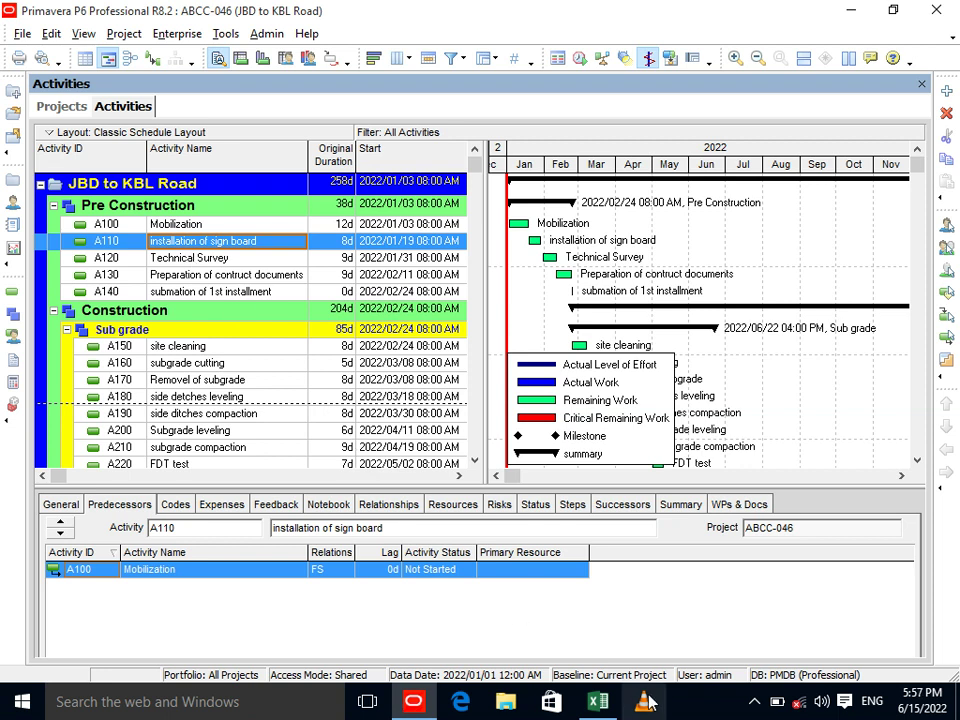
left_click(597, 702)
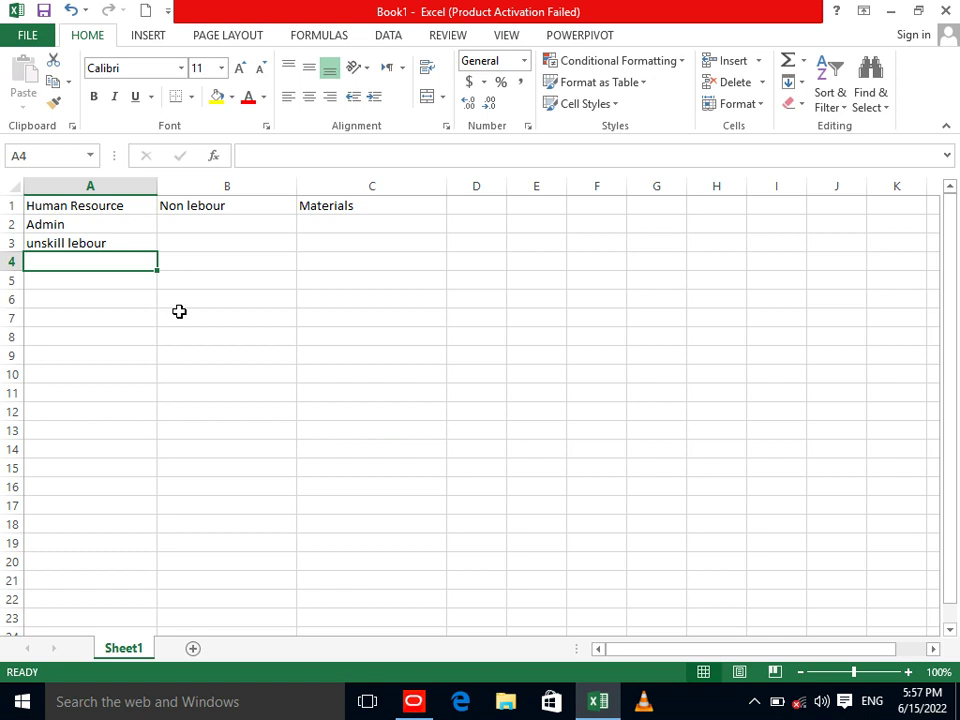
type("Sue")
key("BackSpace")
type("r")
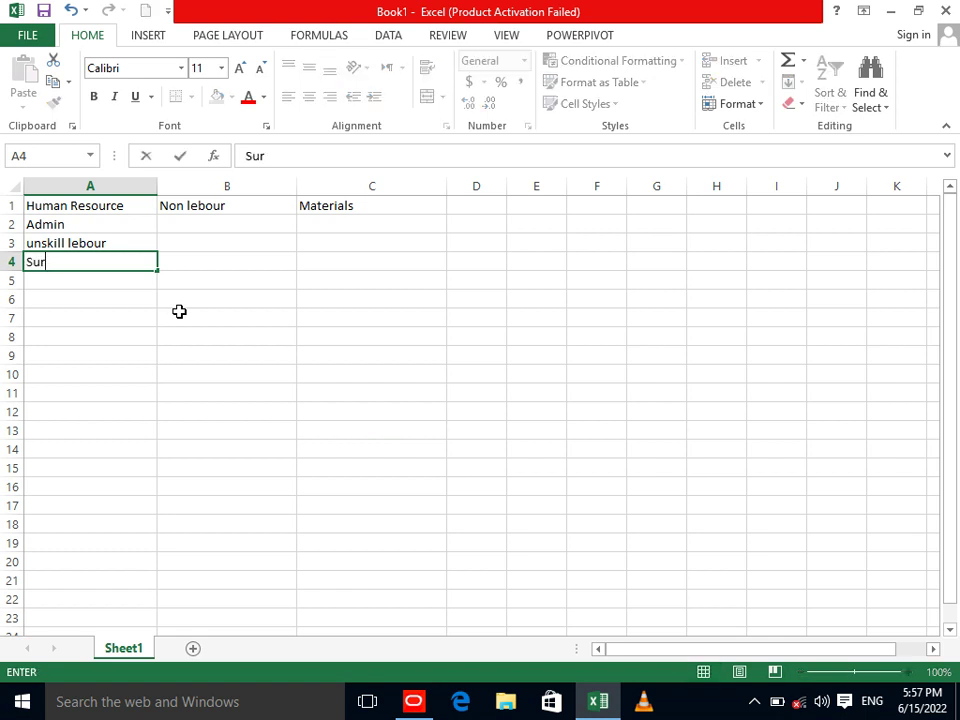
type("veyor")
key("Return")
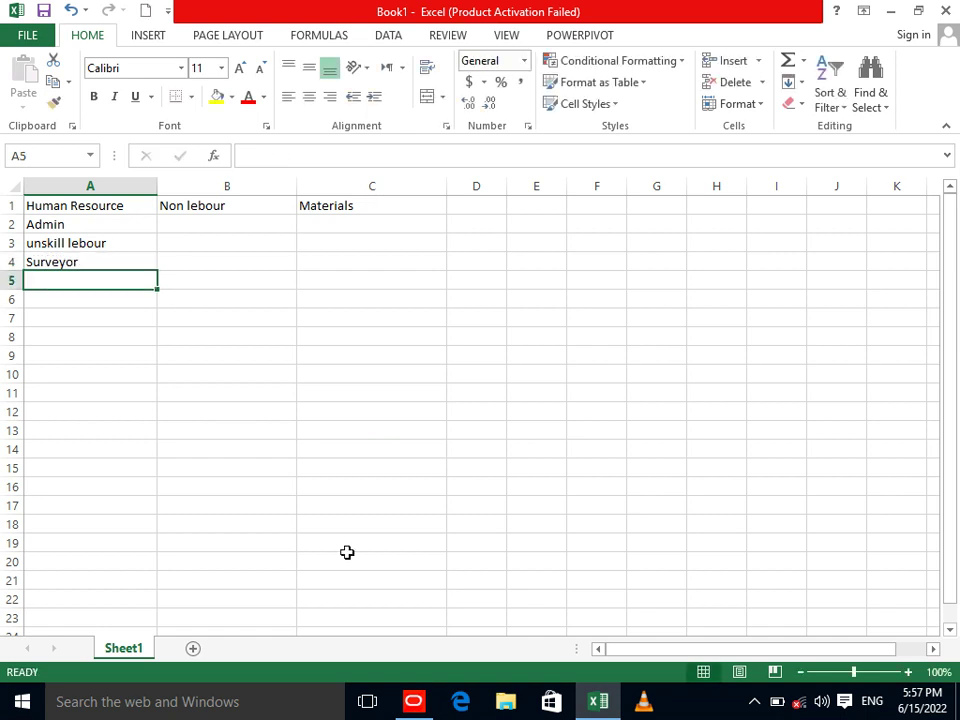
Enter 'HR officer' in cell A5.
left_click(413, 701)
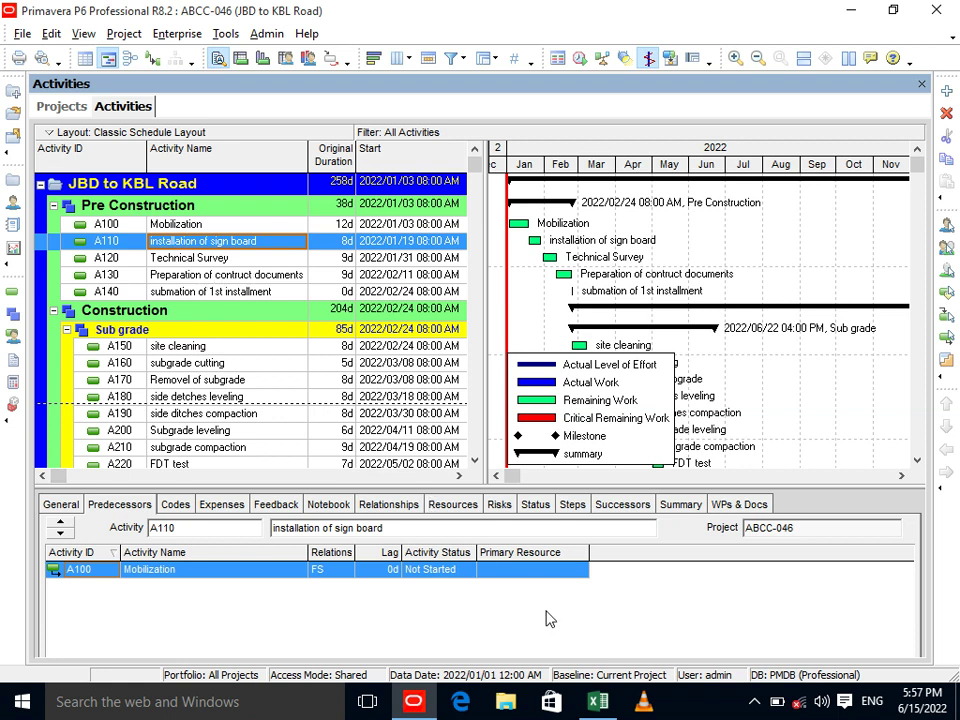
left_click(596, 703)
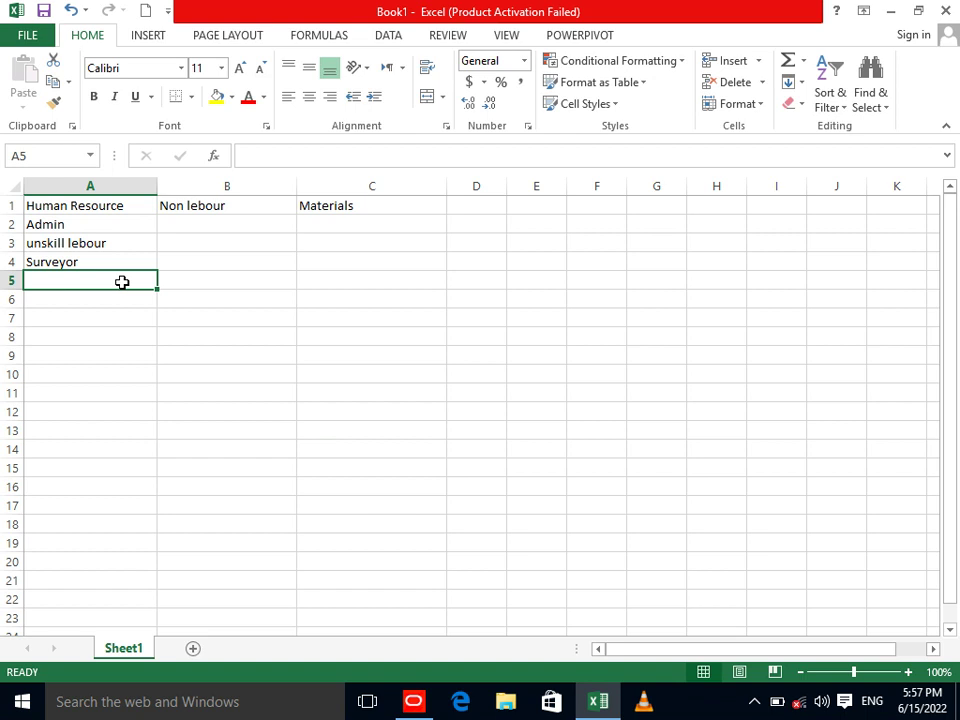
type("HR officer")
left_click(122, 282)
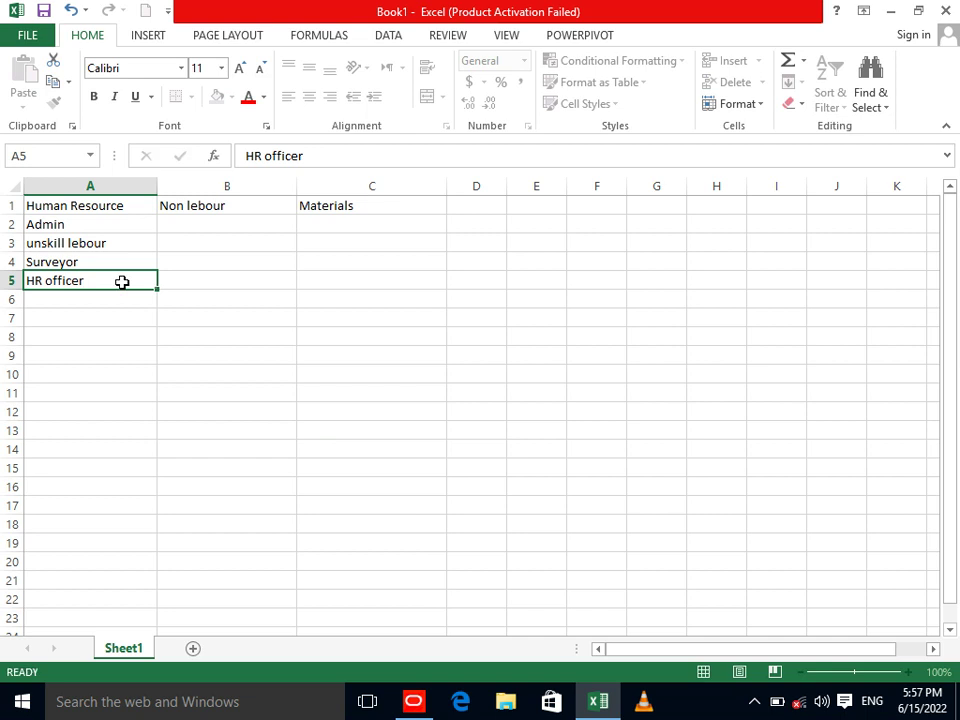
key("Return")
left_click(413, 703)
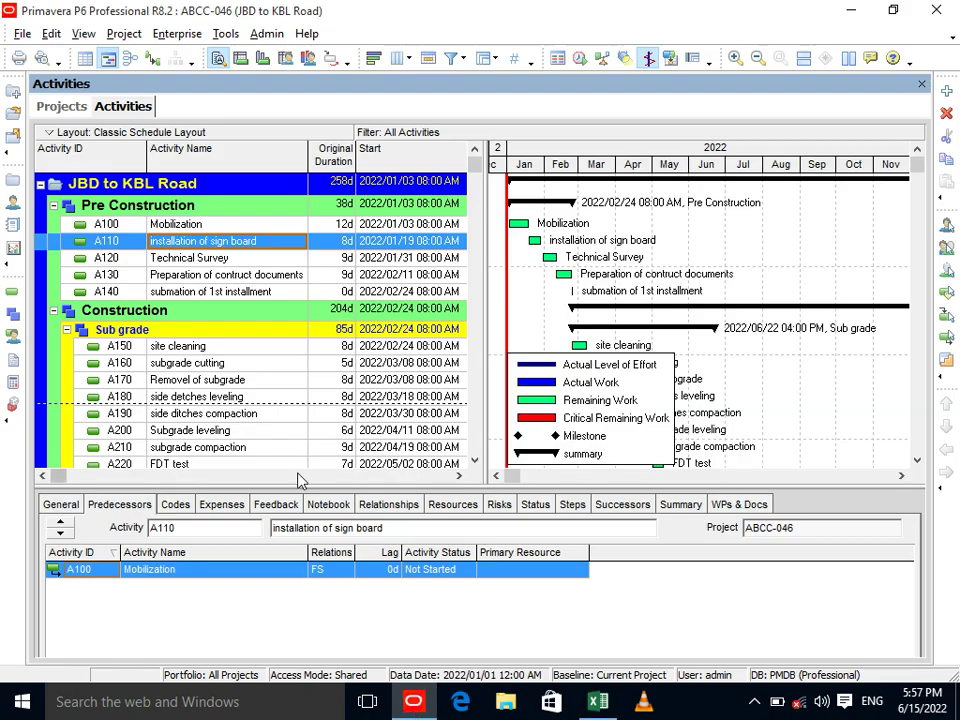
Inspect activities A140 and A150 (site cleaning, preceded by A140) in the P6 schedule.
left_click(207, 294)
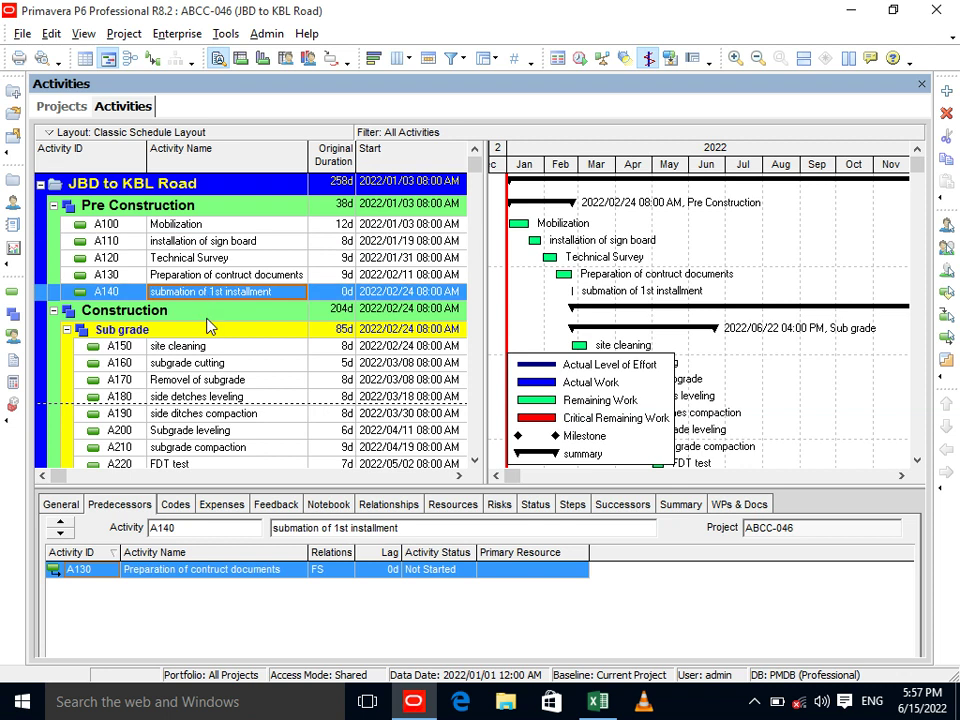
left_click(209, 350)
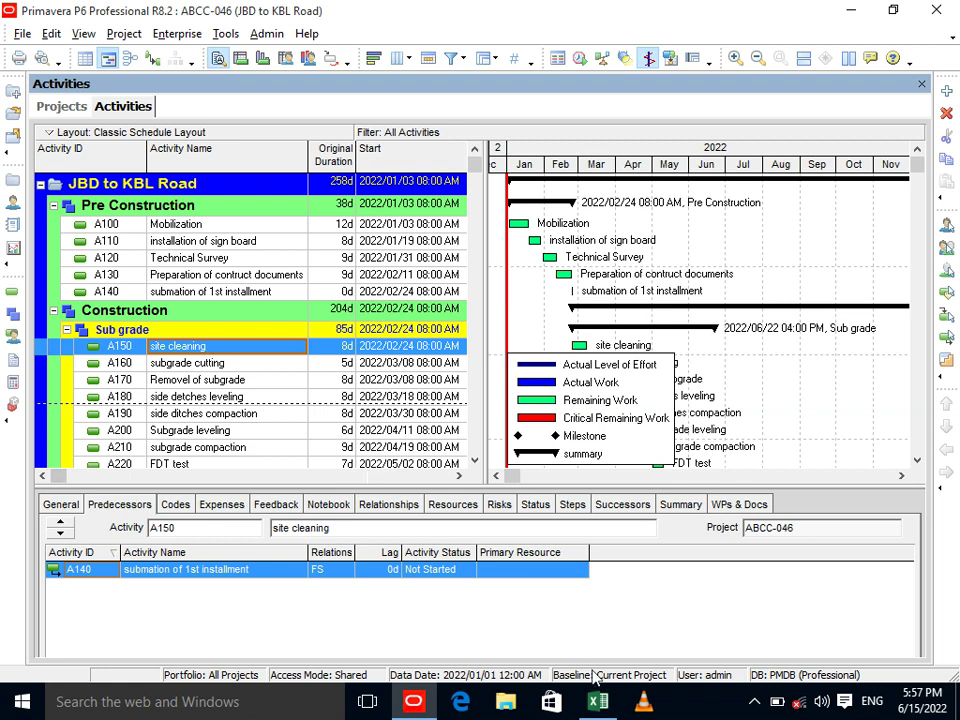
left_click(598, 701)
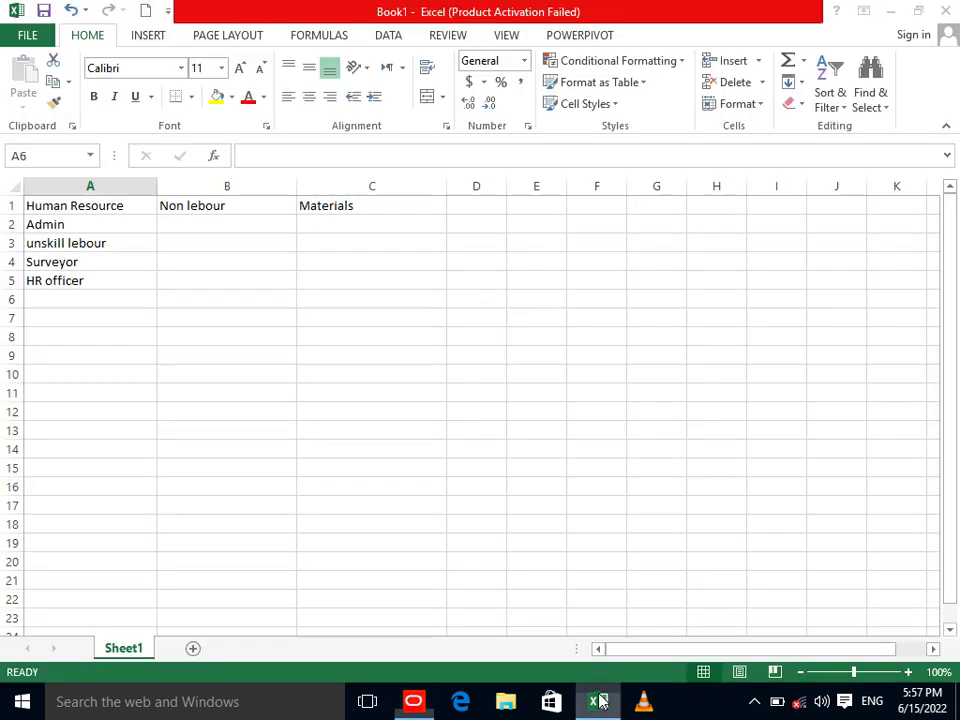
Enter 'Excavator' and 'Roller' in B2 and B3 under Non lebour.
left_click(225, 223)
double_click(249, 205)
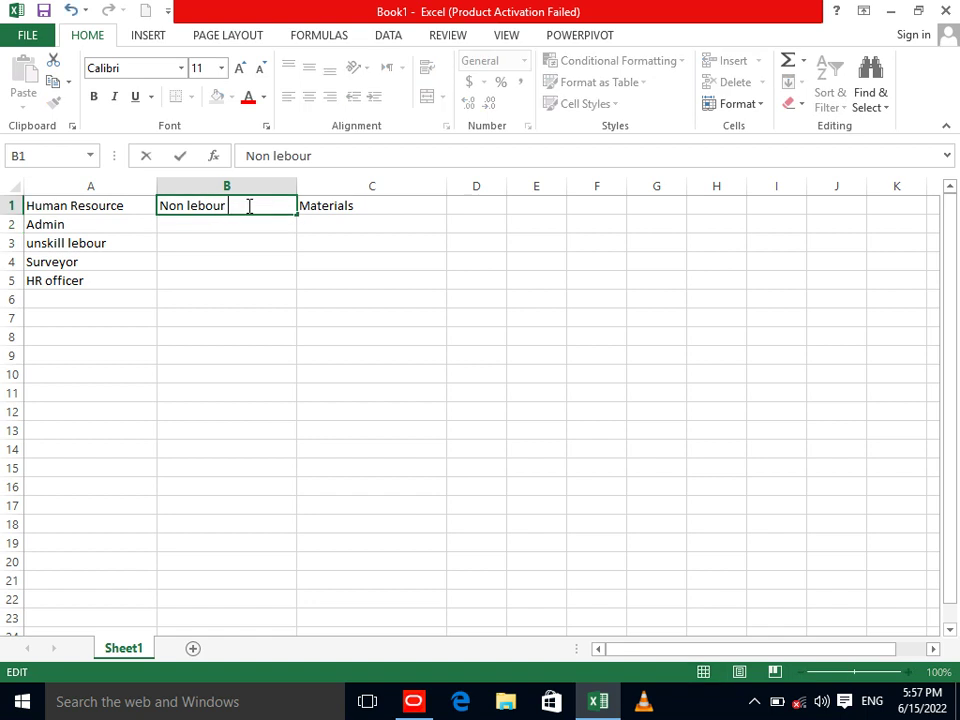
left_click(238, 229)
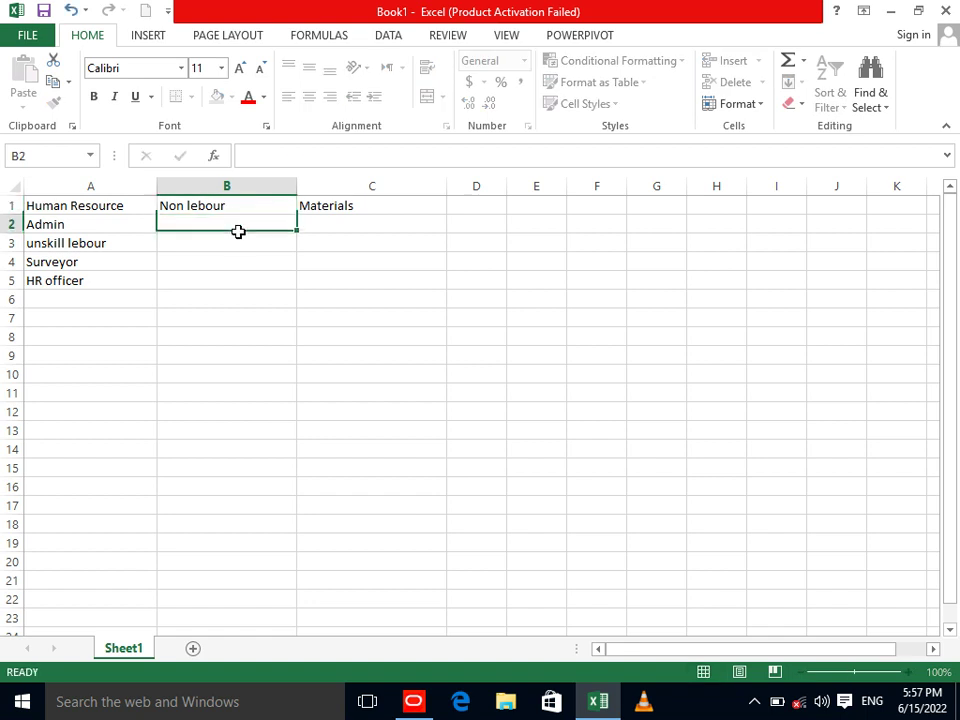
type("Excav")
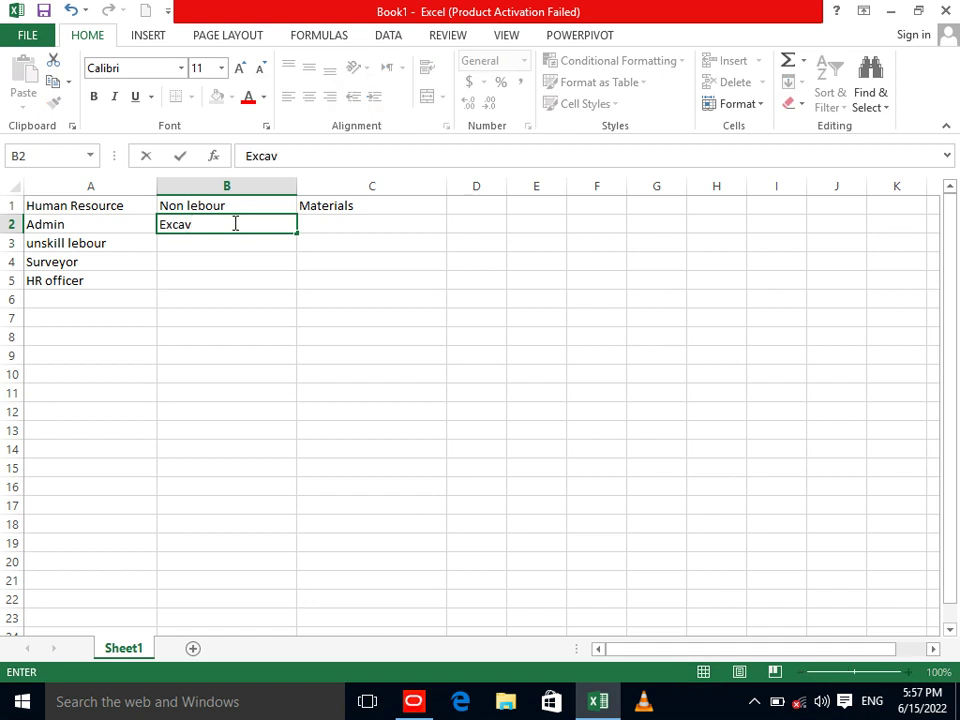
type("atio")
key("BackSpace")
type("r")
key("BackSpace")
key("BackSpace")
type("or")
key("Return")
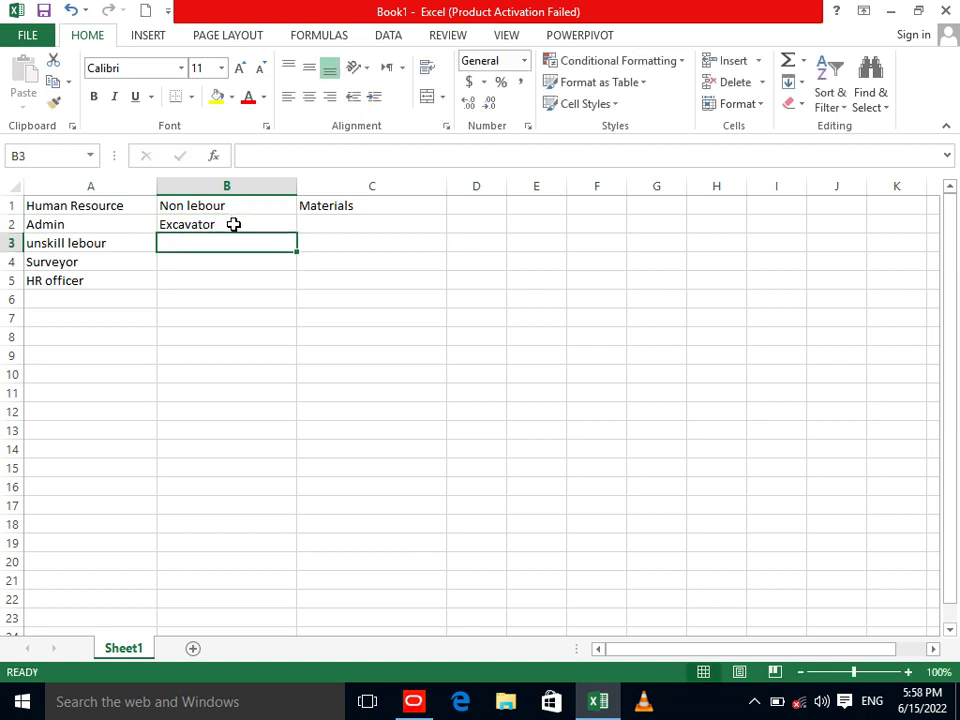
left_click(412, 698)
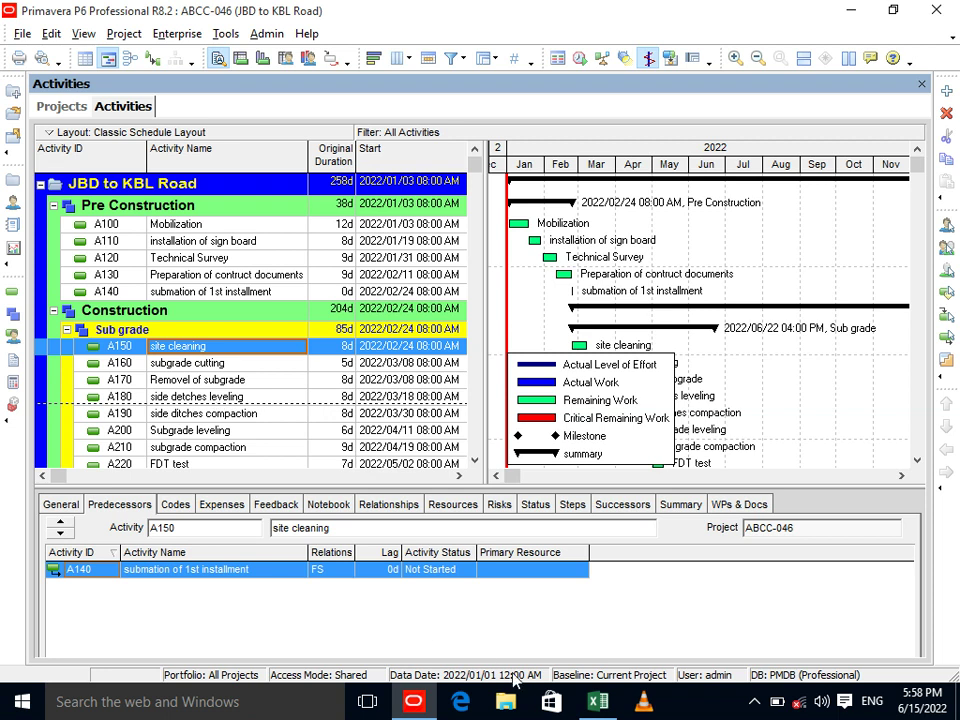
left_click(608, 703)
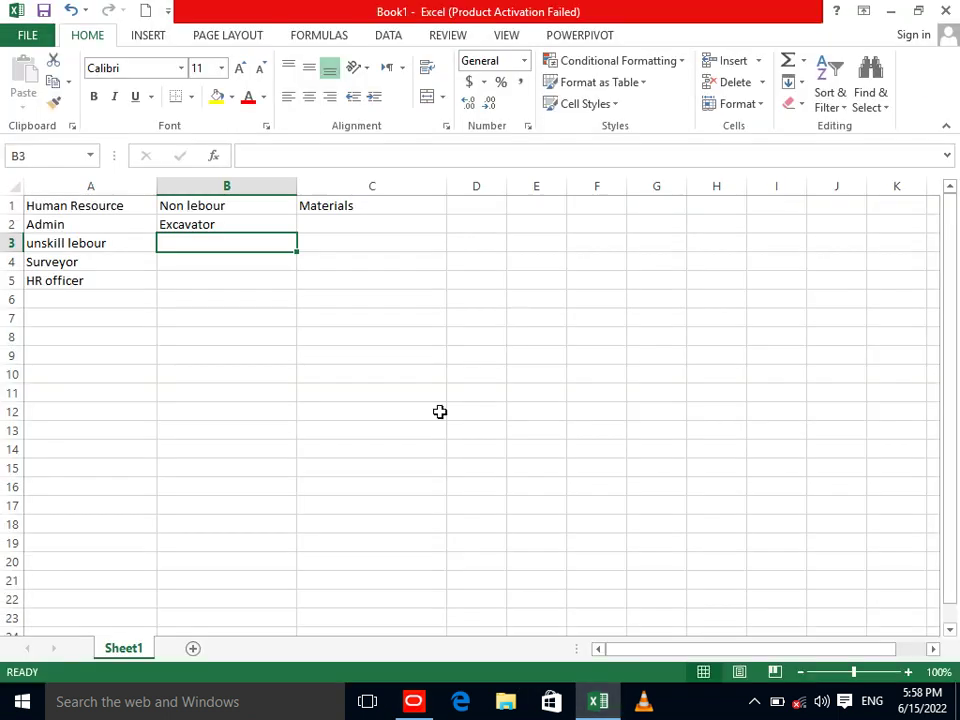
type("Oll")
key("BackSpace")
key("BackSpace")
key("BackSpace")
type("Roller")
key("Return")
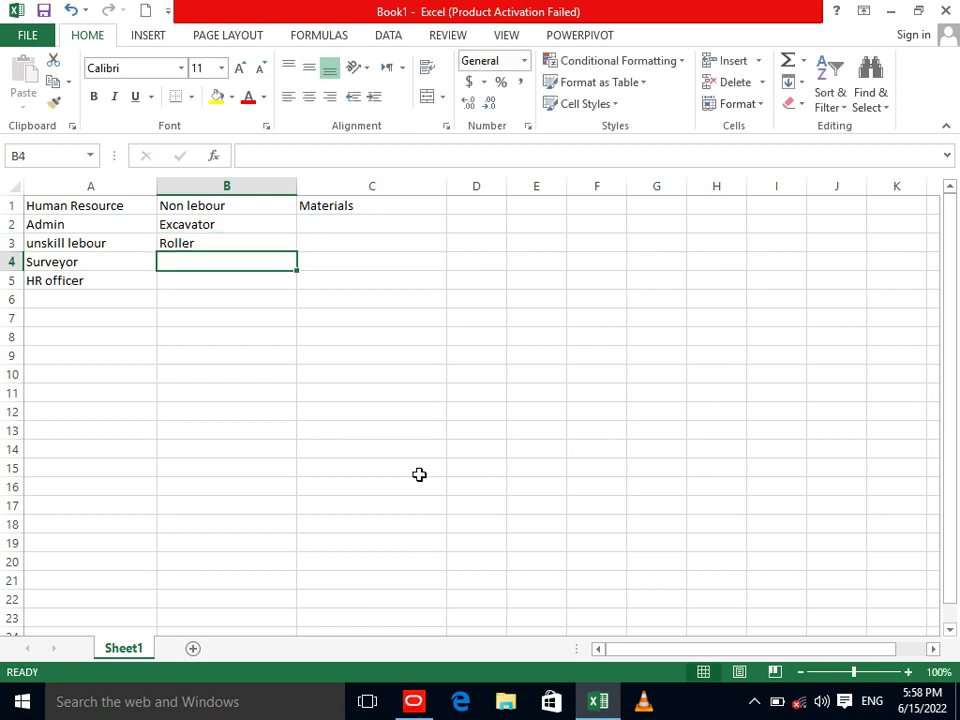
Enter 'Grader' and 'Mixer' in B4 and B5.
left_click(414, 703)
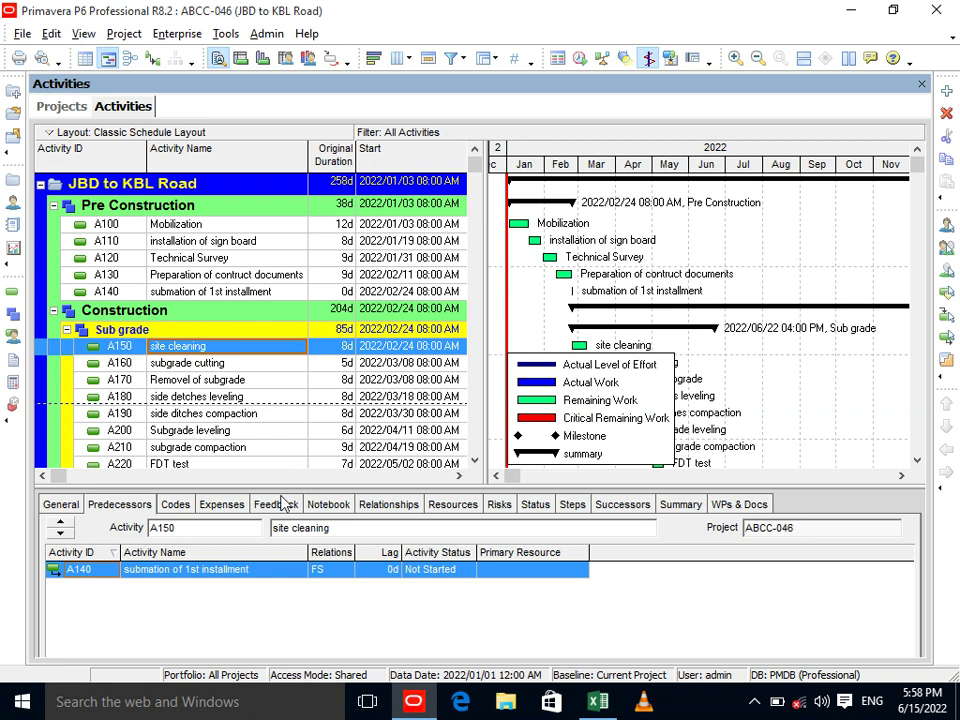
left_click(597, 701)
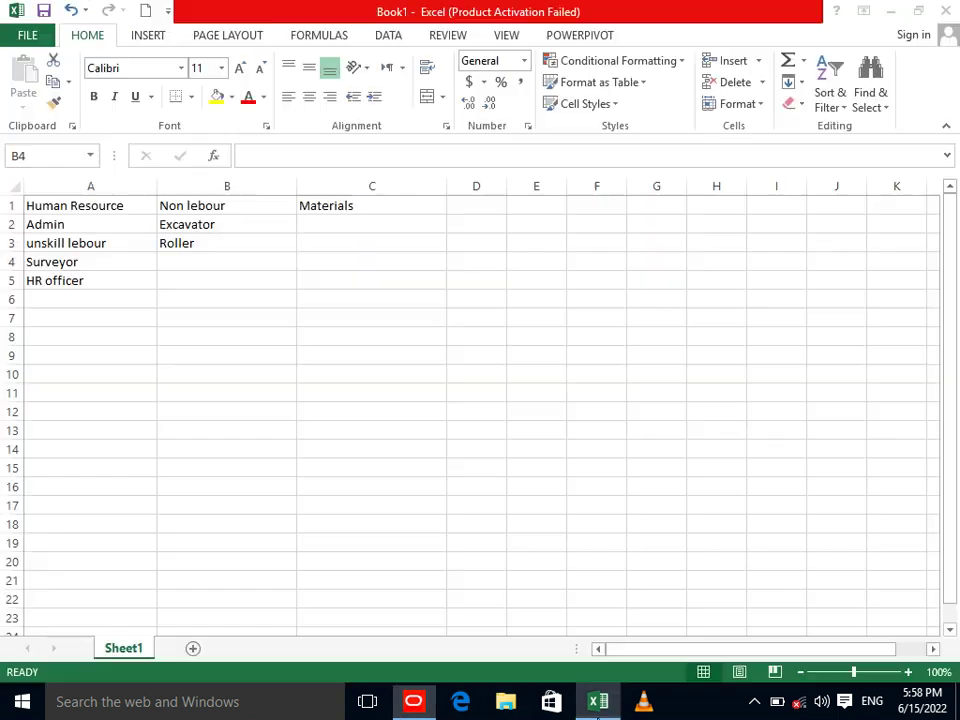
type("Ggra")
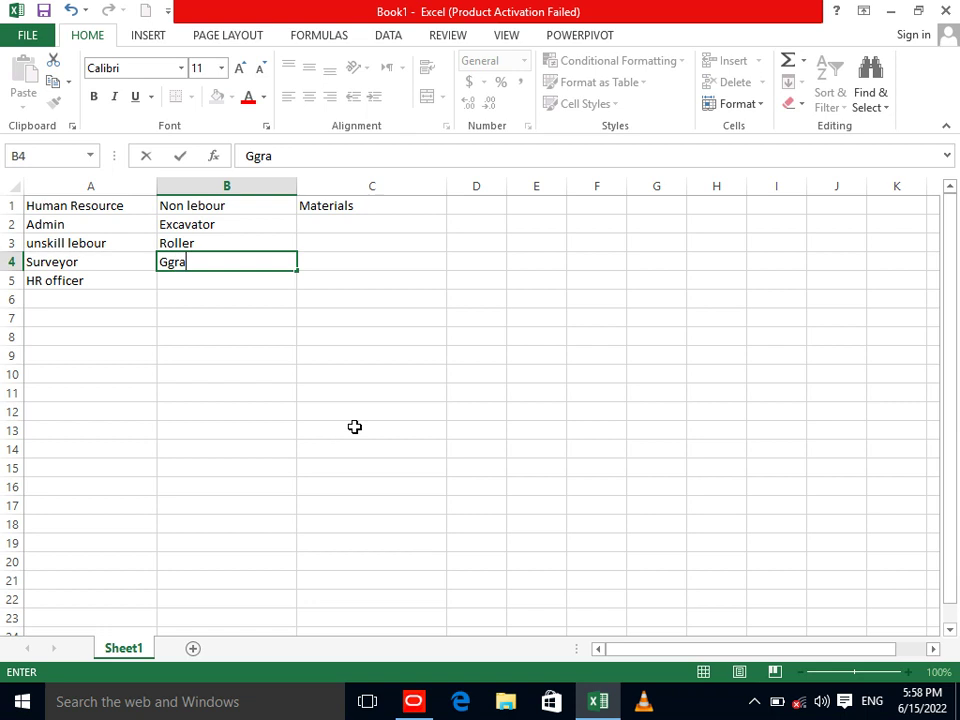
key("BackSpace")
type("rader")
key("Return")
left_click(413, 701)
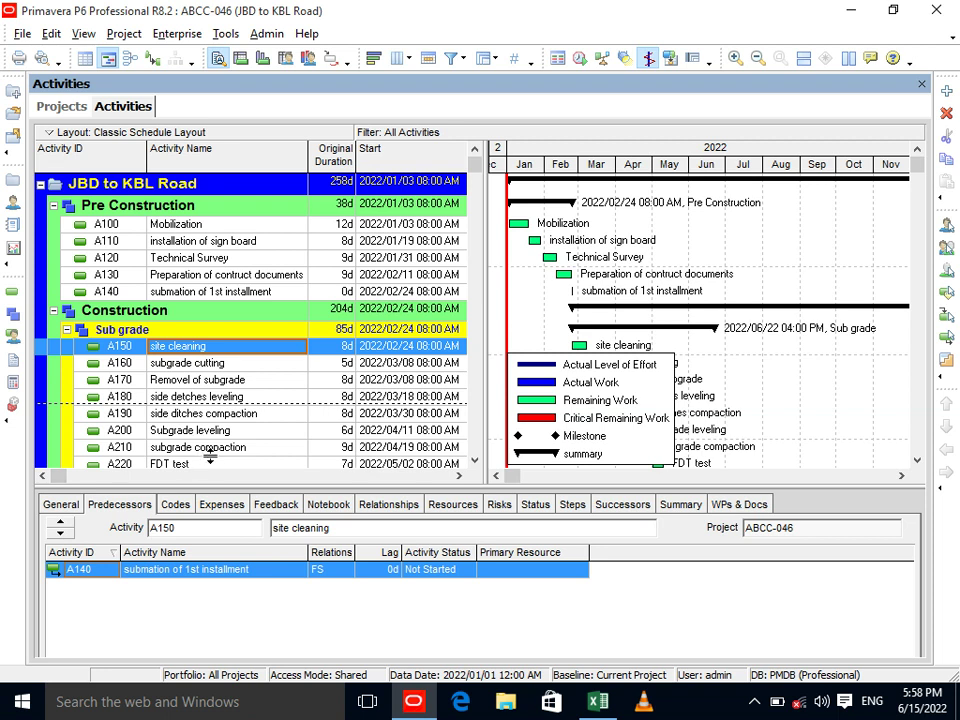
left_click(475, 461)
left_click_drag(475, 461, 475, 461)
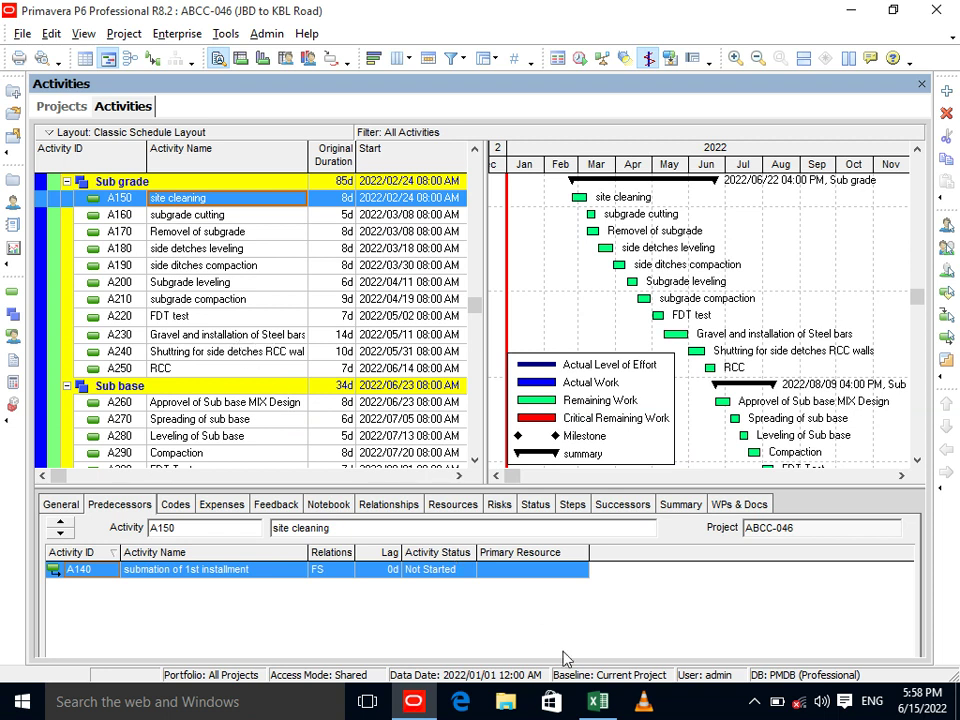
left_click(598, 703)
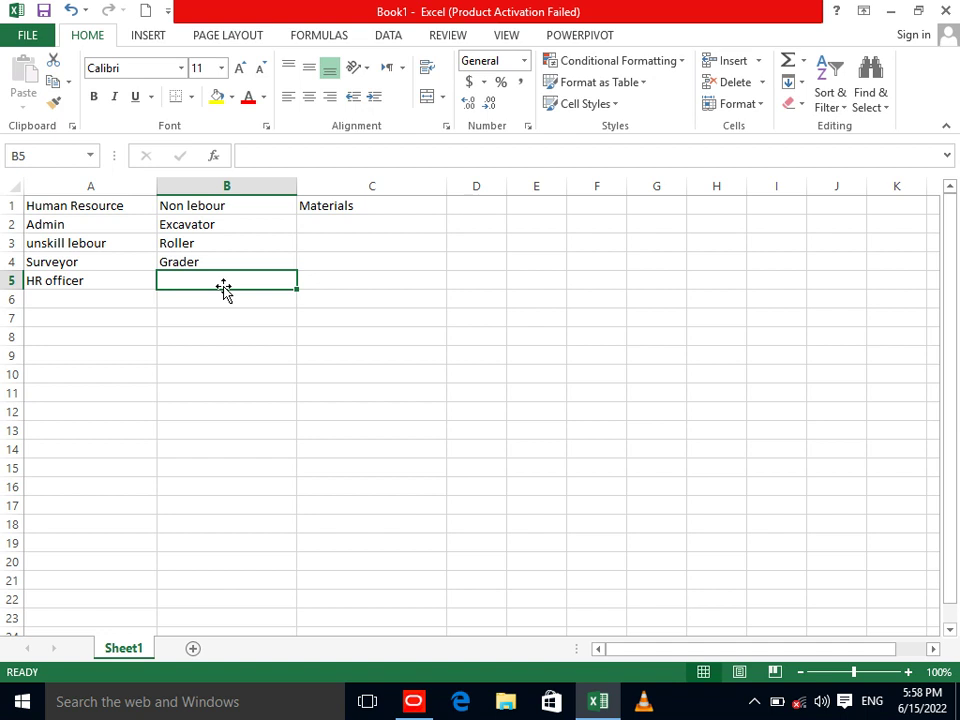
type("Mixer")
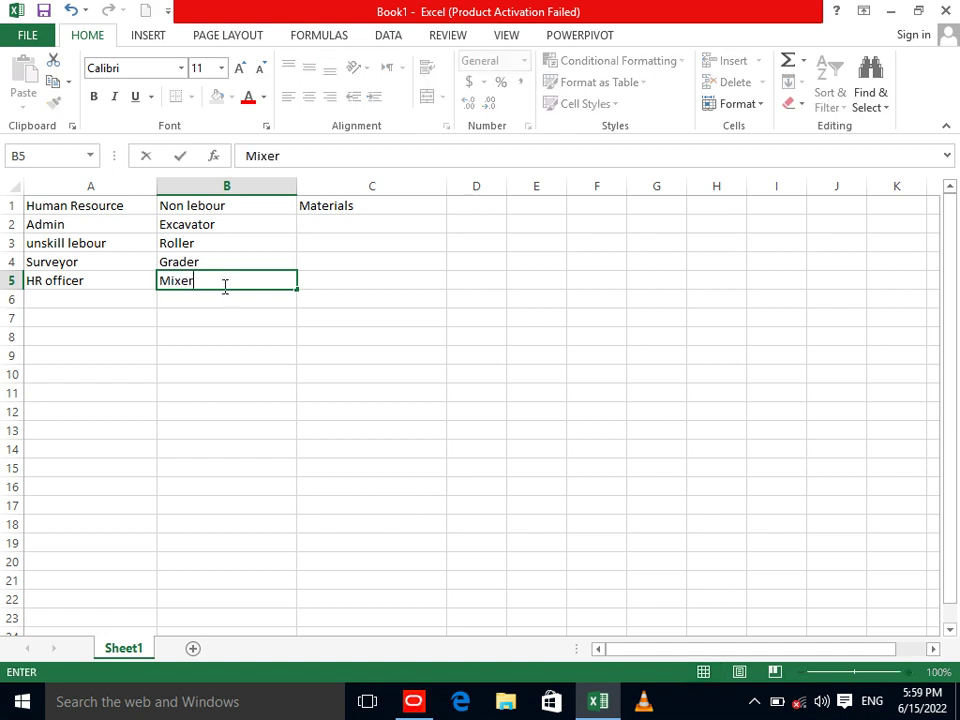
key("Return")
left_click(224, 288)
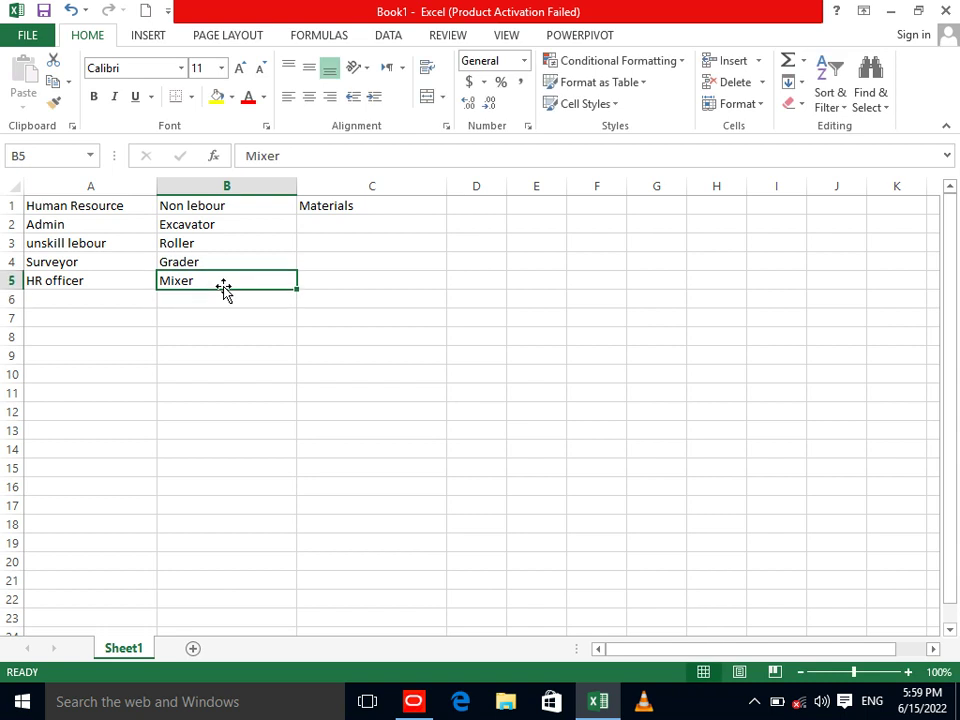
left_click(420, 704)
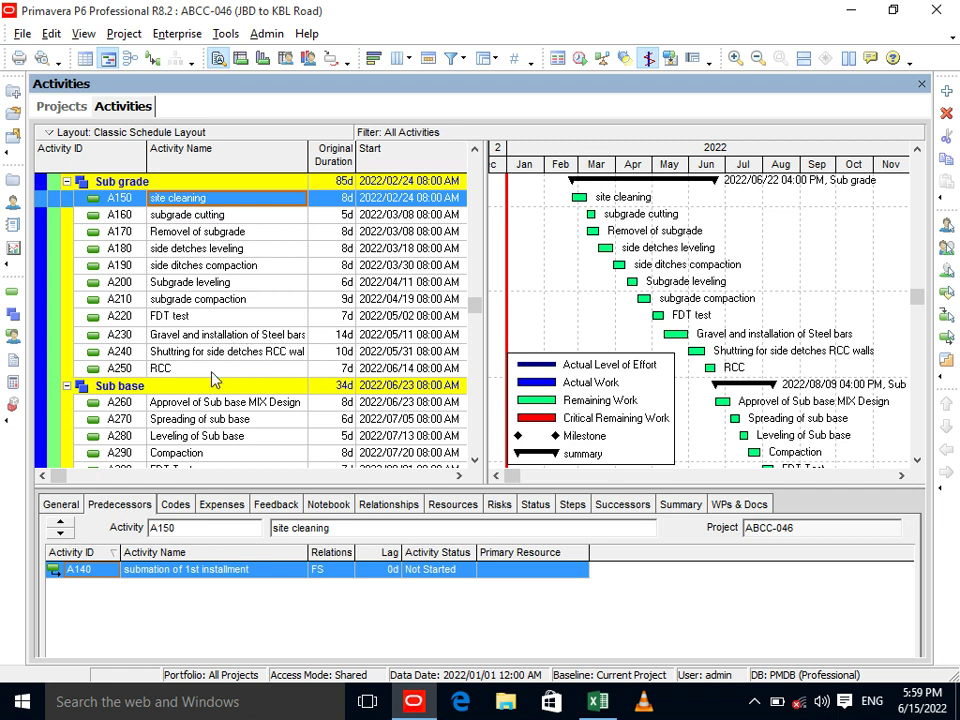
Enter 'PCC' and 'Shuttering' in C2 and C3 under Materials.
left_click(593, 703)
left_click(336, 232)
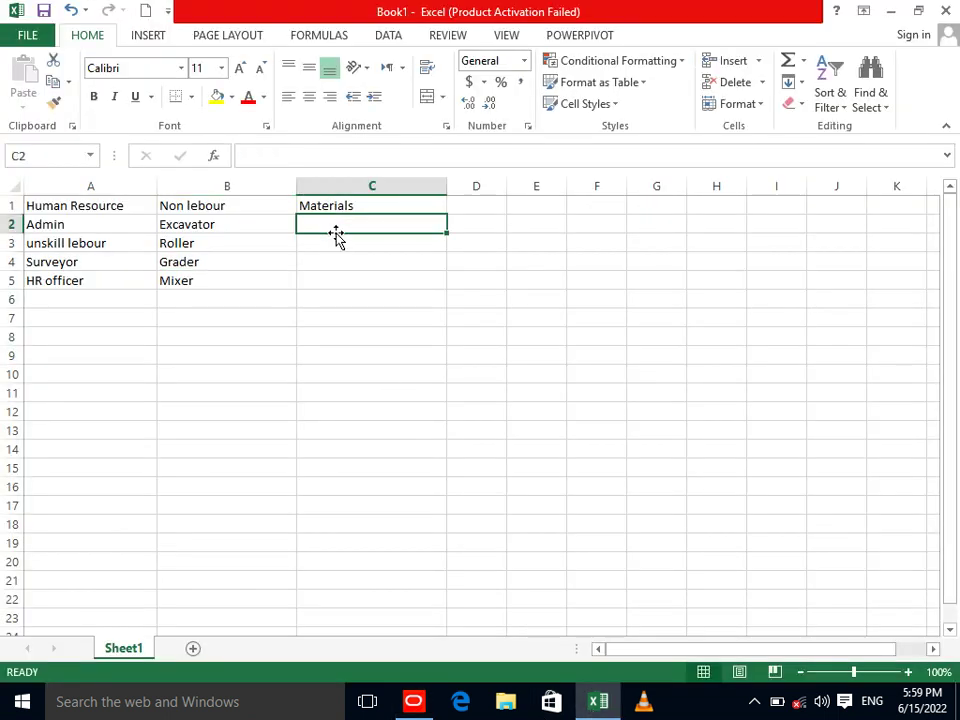
type("PCC")
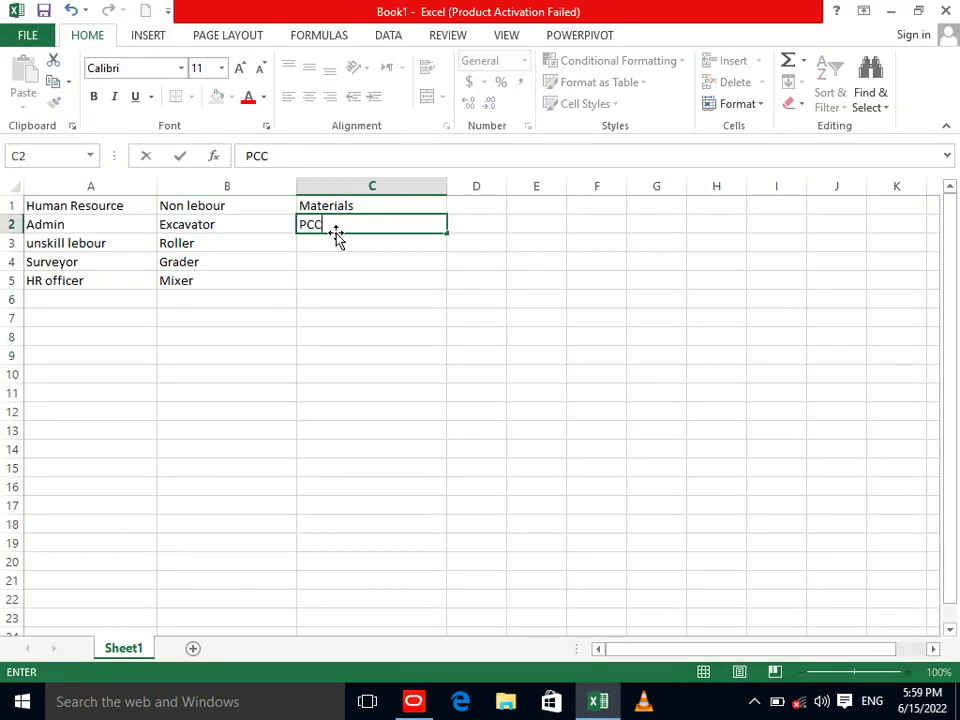
key("Return")
type("Shh")
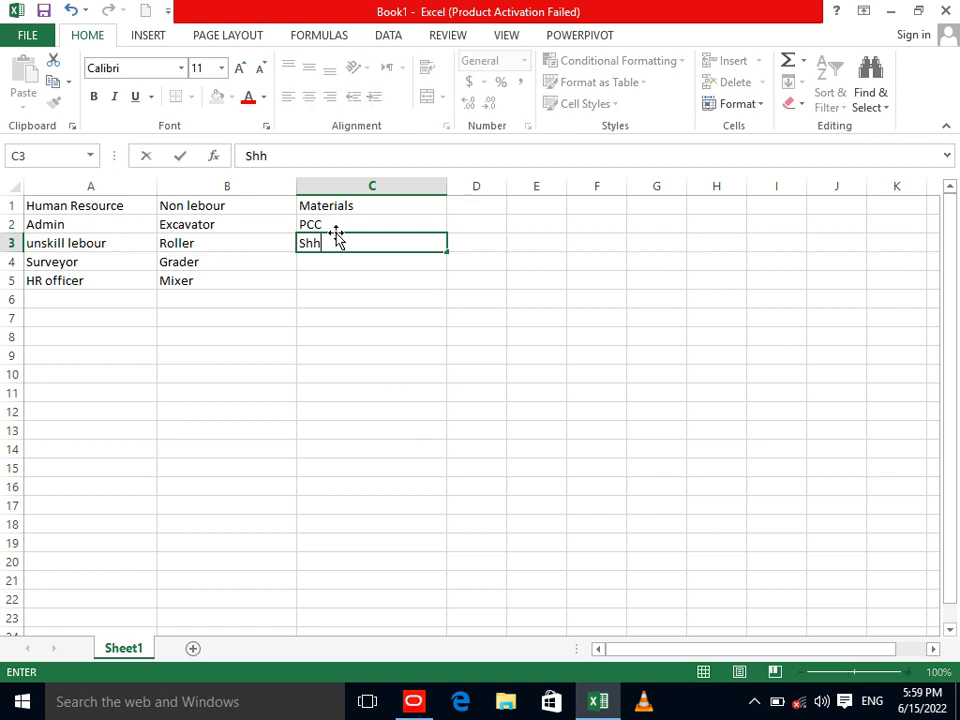
key("BackSpace")
type("uttre")
key("BackSpace")
key("BackSpace")
type("ering")
key("Return")
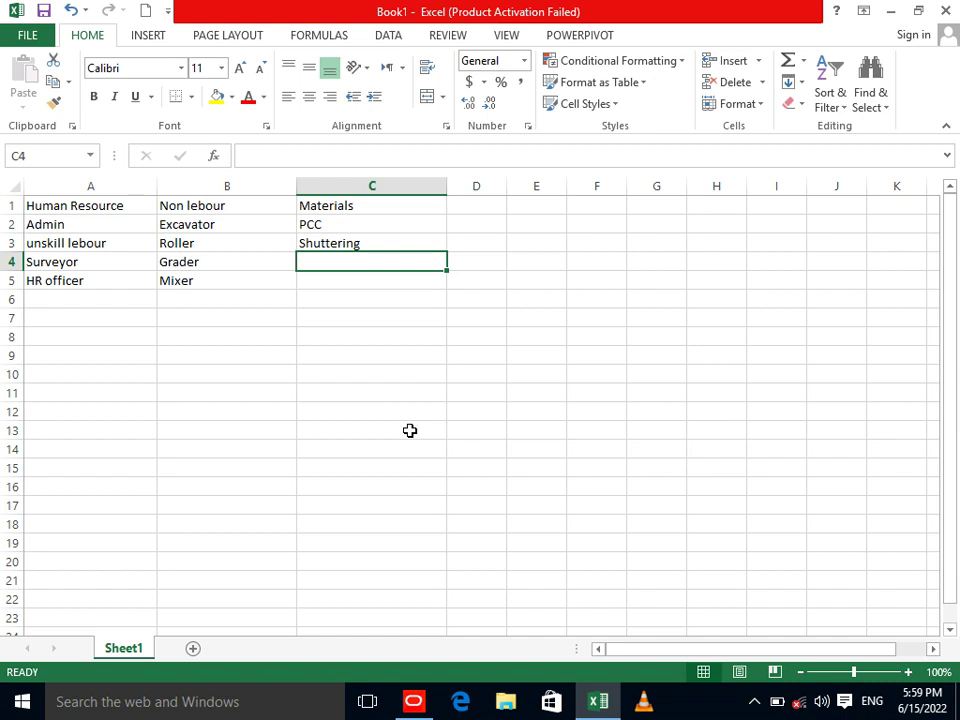
Enter 'Water' and 'Steel bars' in C4 and C5.
type("Water")
key("Return")
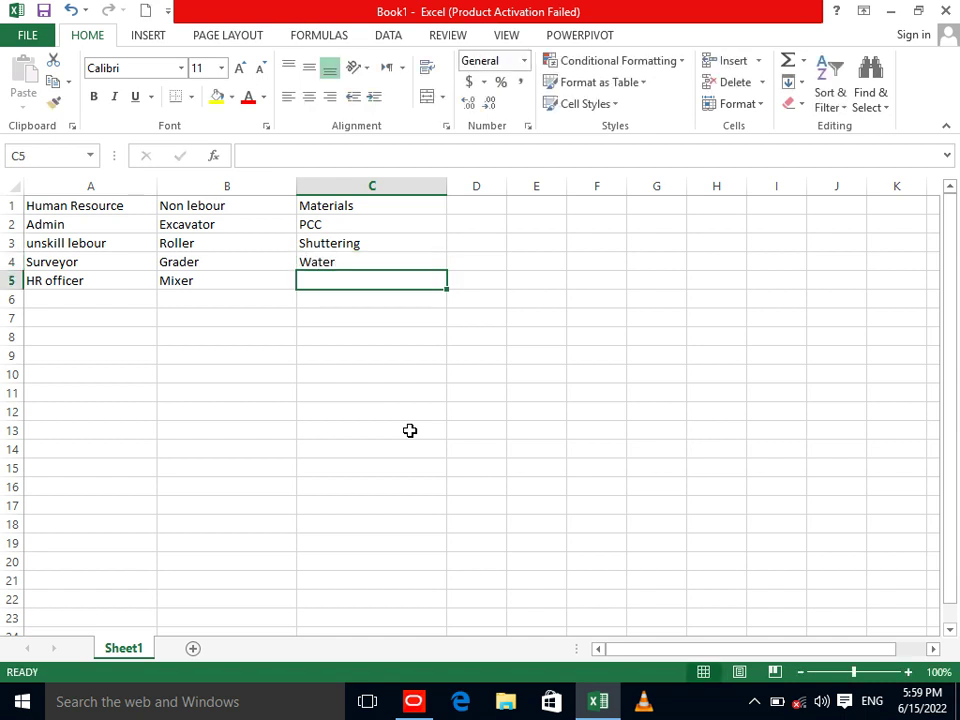
type("Steel bars")
key("Return")
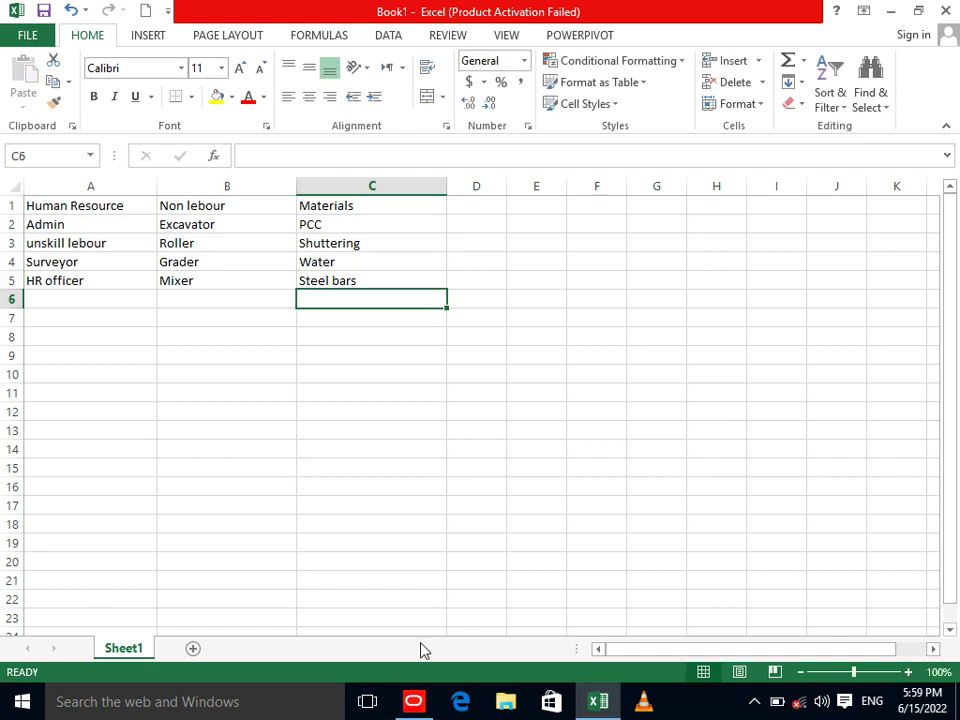
left_click(413, 701)
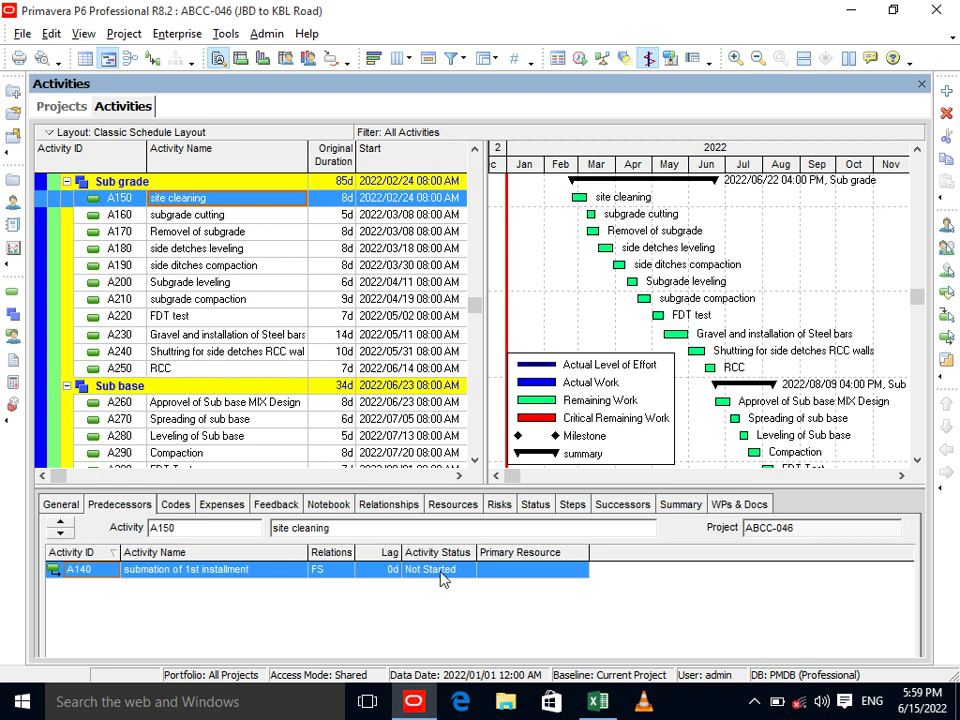
Enter 'Project manager' in cell A6.
left_click(598, 701)
left_click(121, 301)
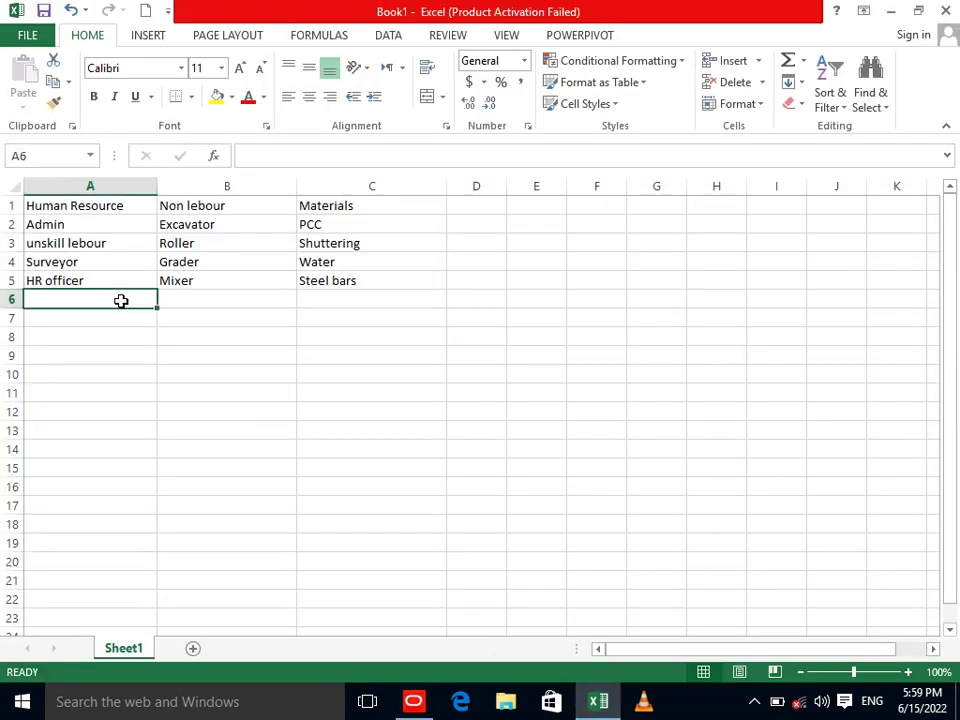
type("PRo")
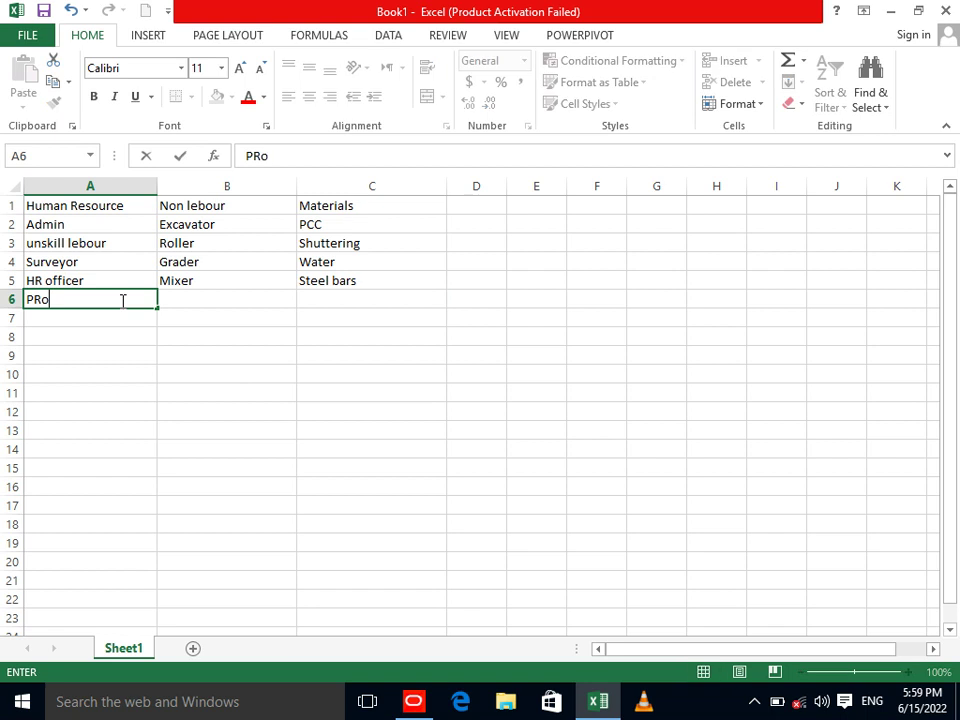
key("BackSpace")
key("BackSpace")
type("roe")
key("BackSpace")
type("j")
key("BackSpace")
type("e")
key("BackSpace")
type("he")
key("BackSpace")
key("BackSpace")
type("jce")
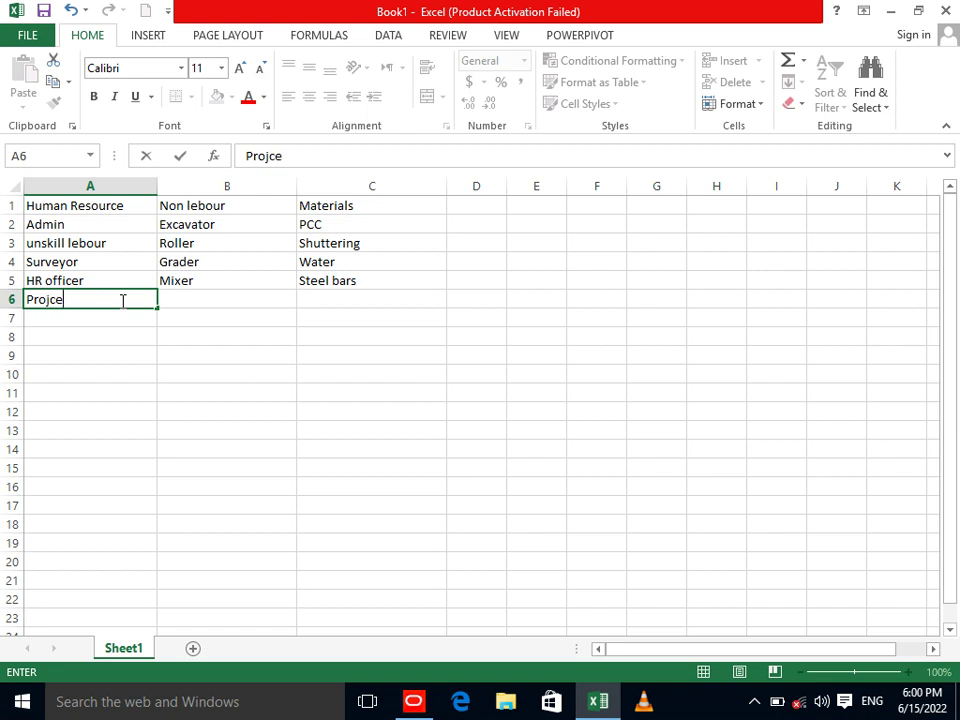
key("BackSpace")
key("BackSpace")
type("ect manager")
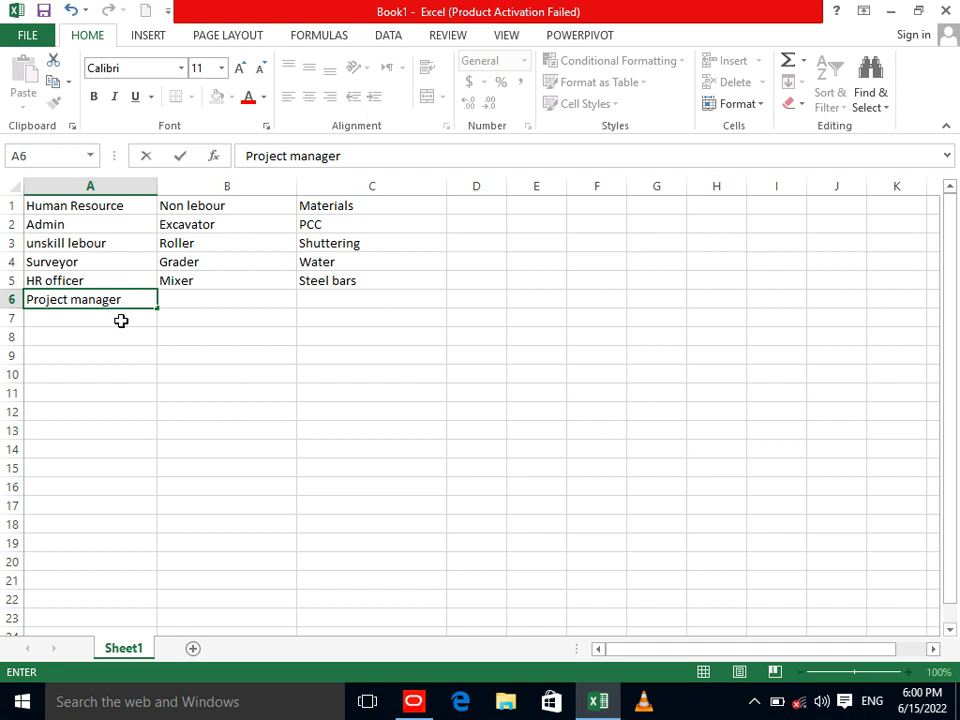
key("Return")
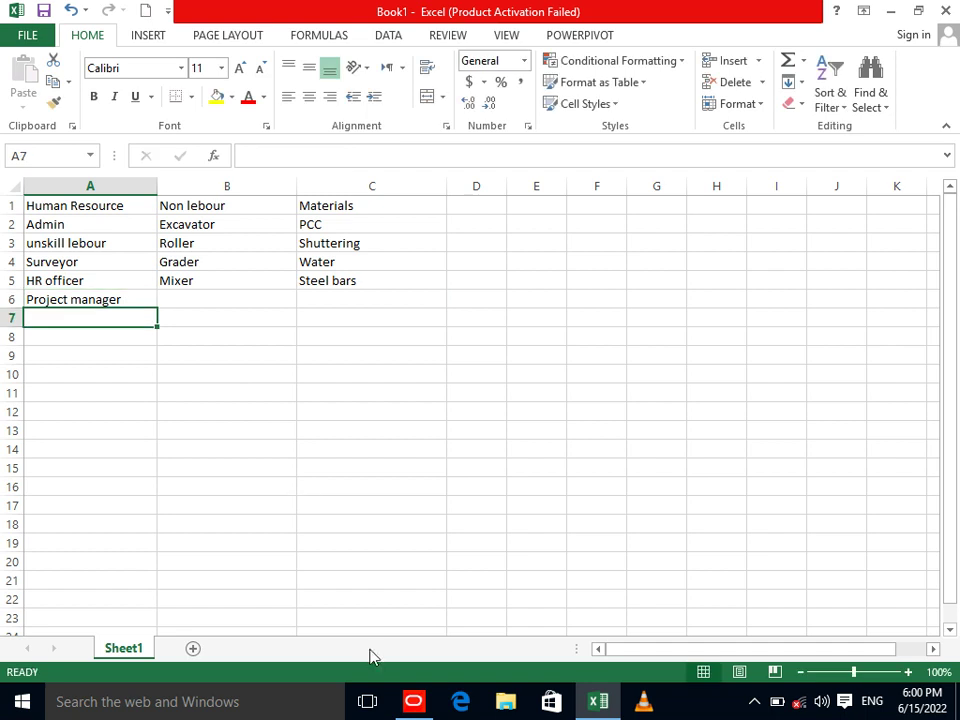
Enter 'Skill lebour' in A7 and 'Site Enginner' in A8.
left_click(413, 701)
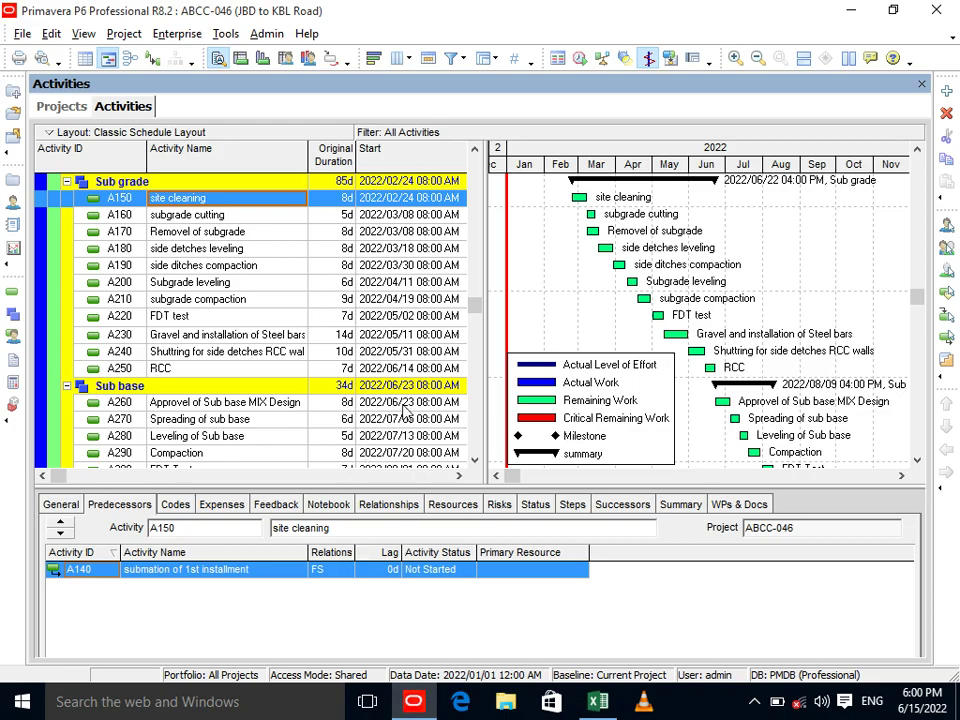
left_click(474, 460)
left_click(474, 460)
left_click(474, 460)
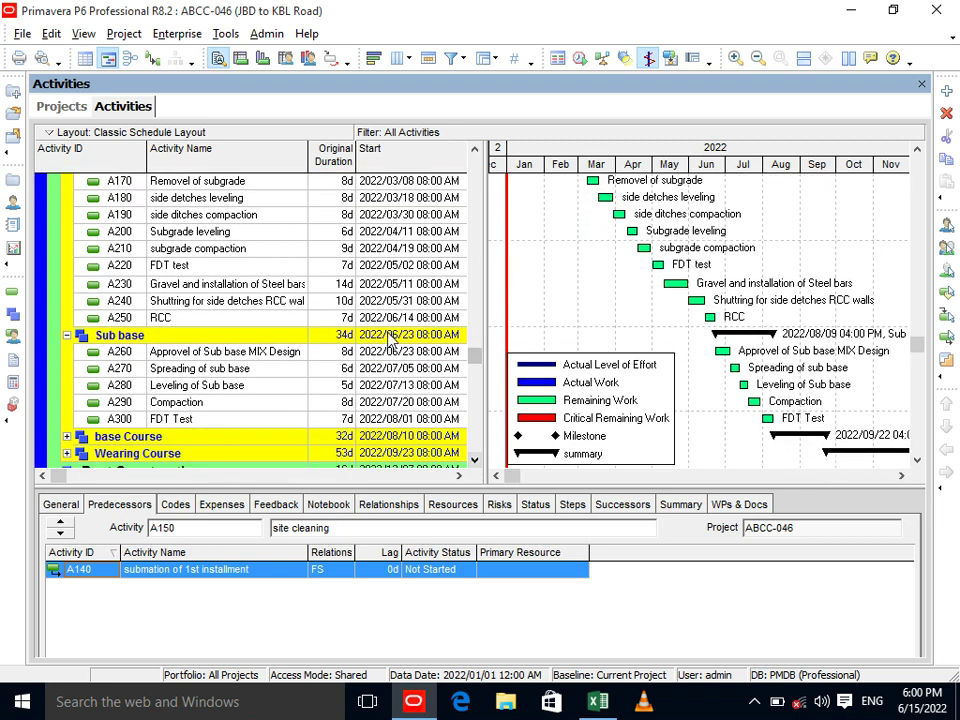
left_click(598, 701)
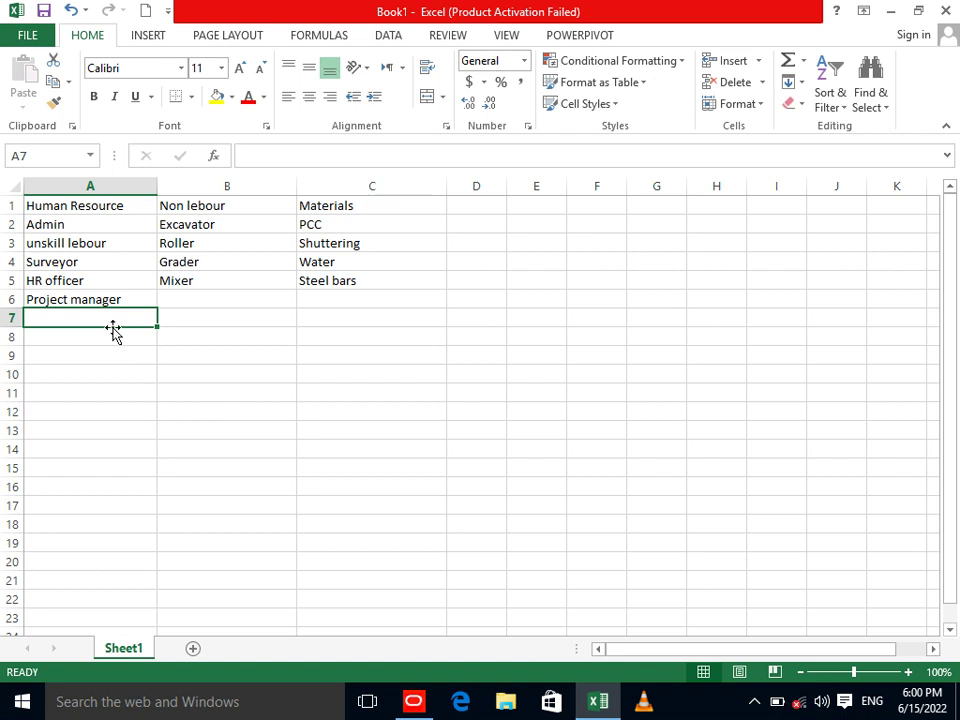
type("Skill lebour")
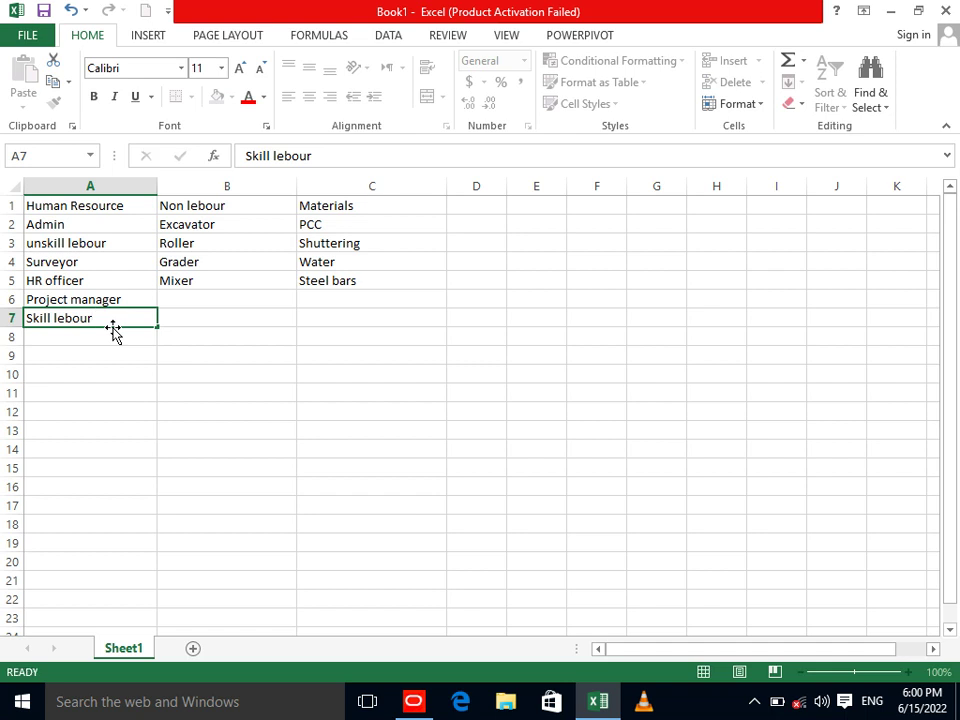
key("Return")
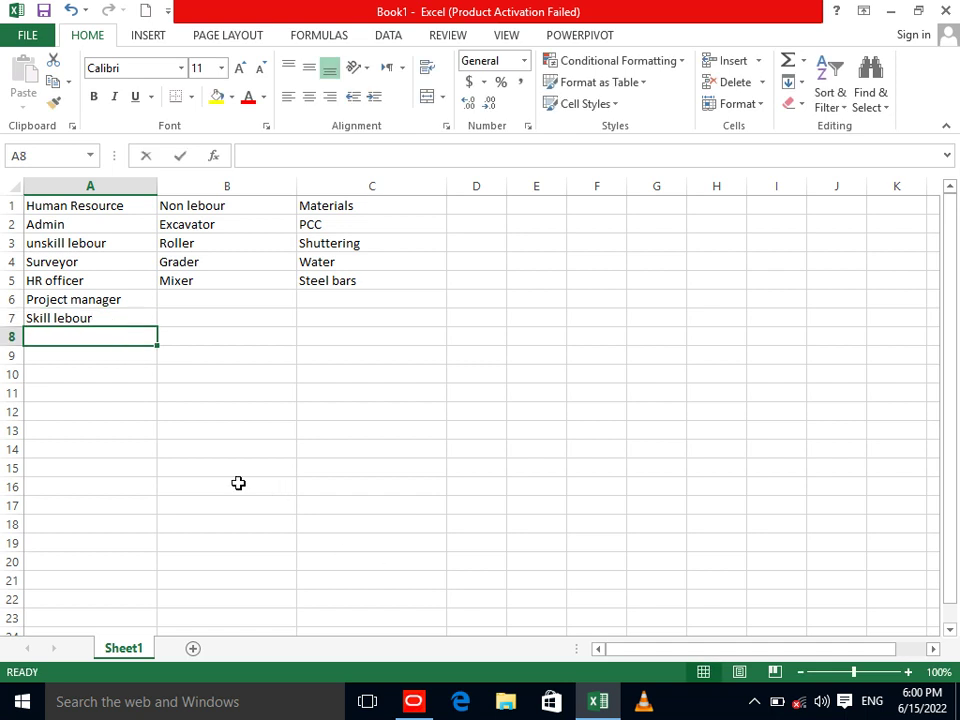
type("Site ")
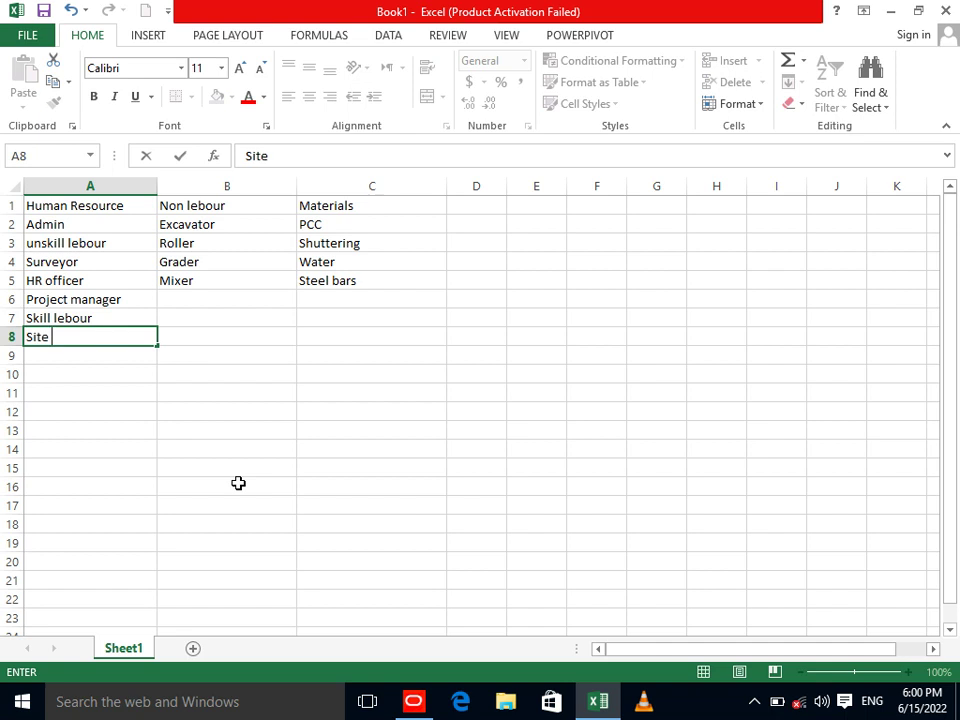
type("Enginner")
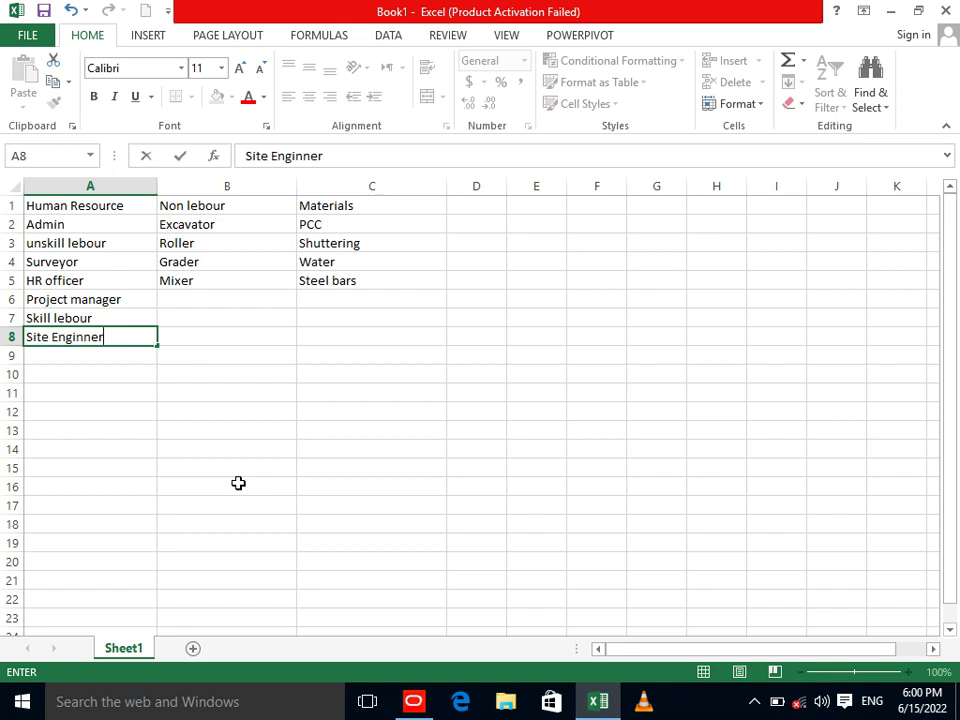
left_click(418, 699)
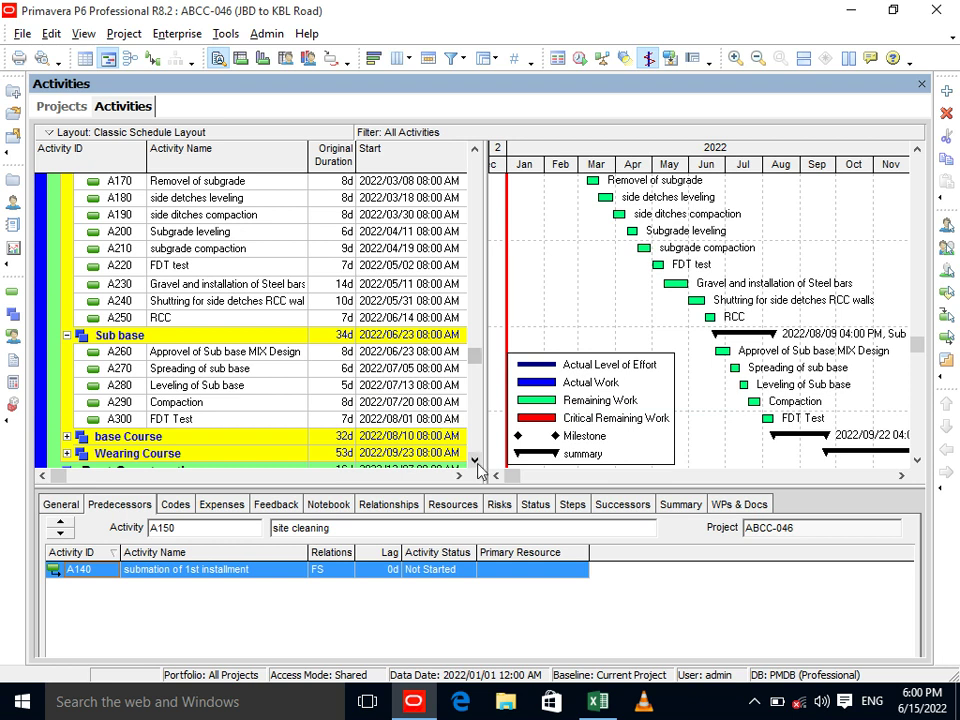
Expand the Wearing Course and base Course groups in the P6 activity table.
scroll(470, 455, "down", 2)
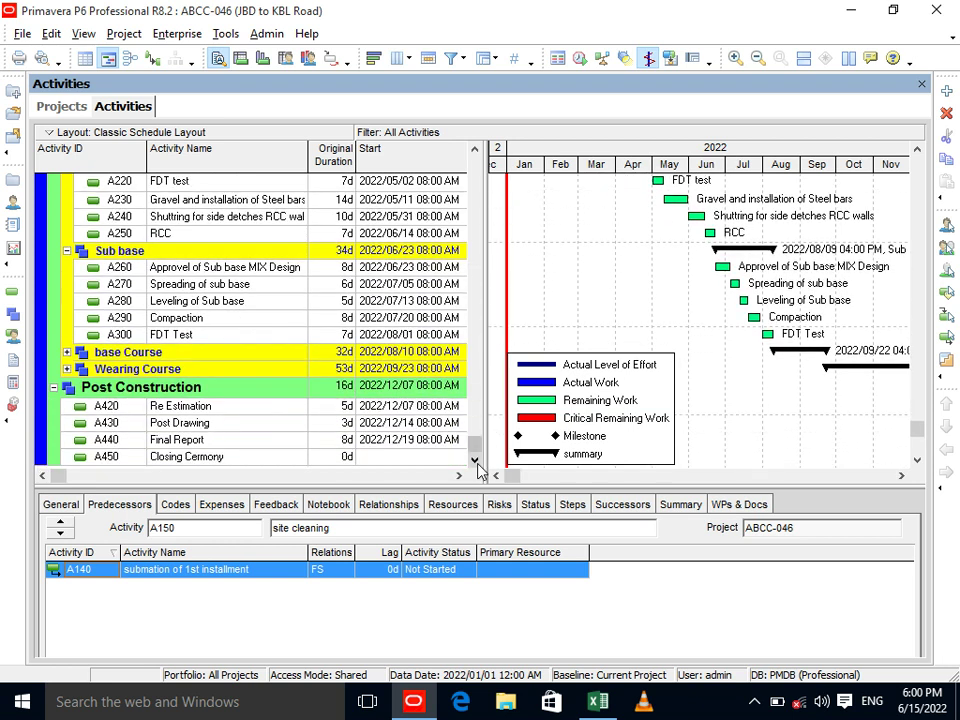
left_click(67, 369)
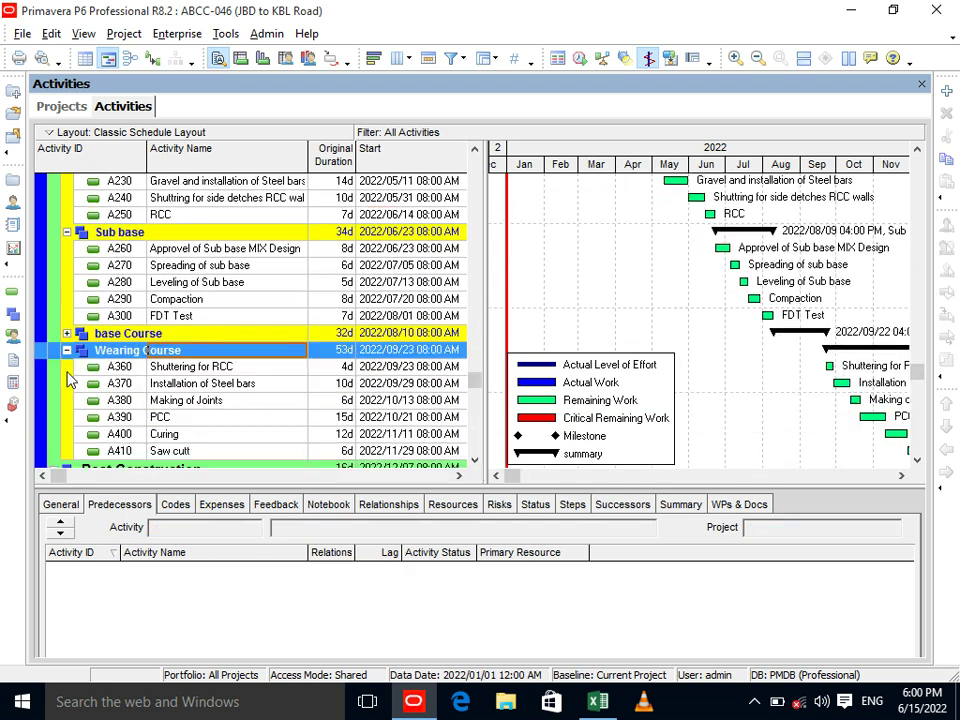
left_click(67, 333)
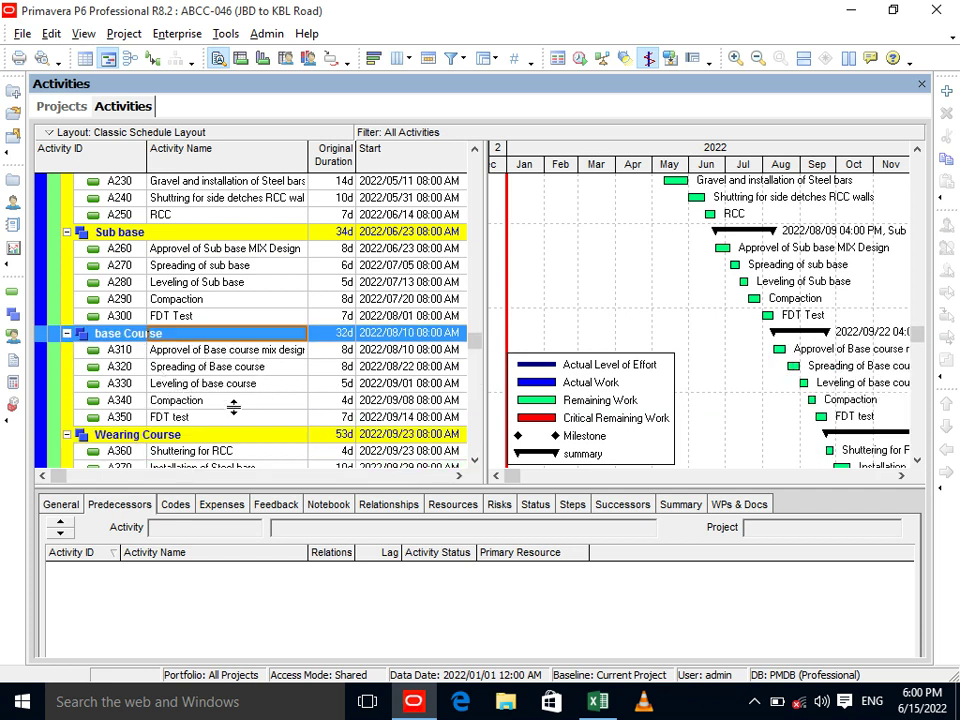
left_click(475, 461)
left_click(475, 461)
left_click(475, 461)
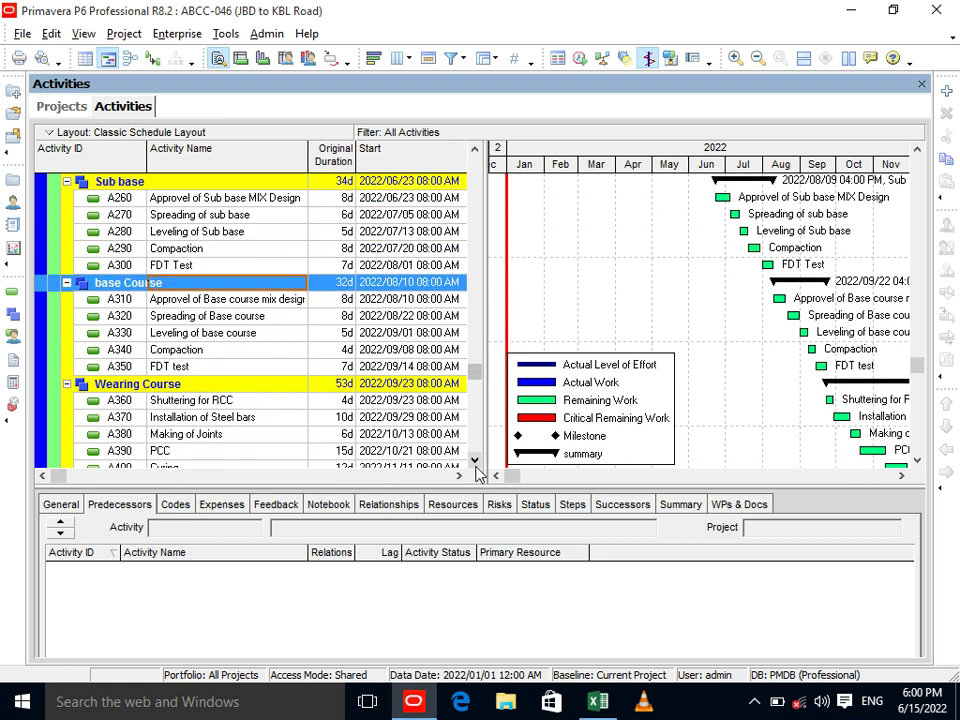
left_click(475, 461)
left_click(475, 461)
left_click(475, 461)
left_click(475, 461)
left_click(475, 461)
left_click(475, 461)
left_click(475, 461)
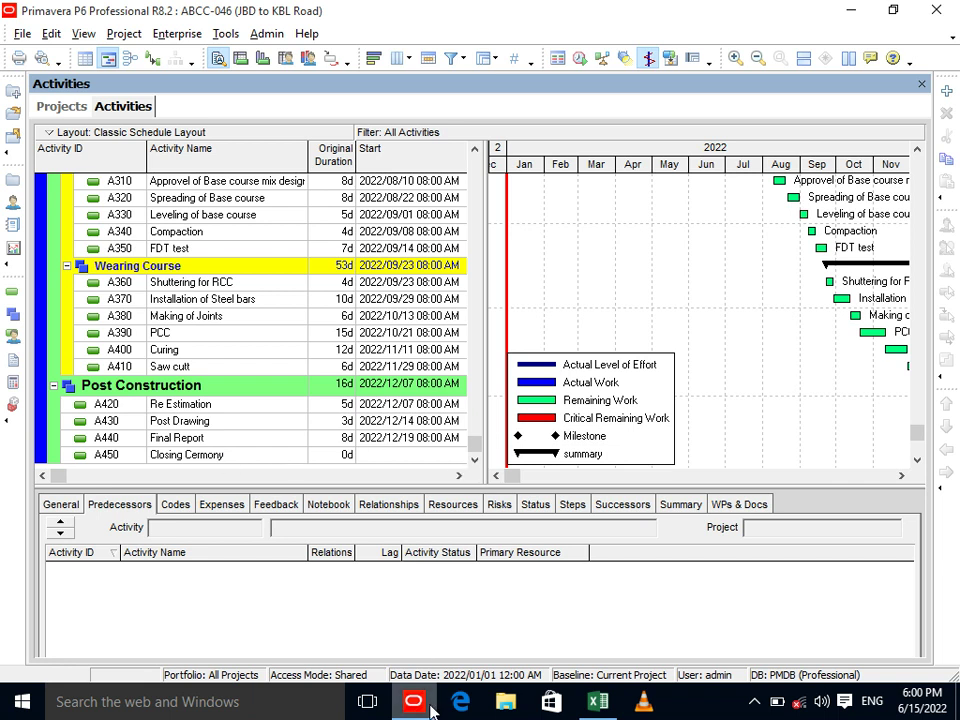
Select the Excel resource list starting from A1, then return to P6.
left_click(597, 701)
left_click(408, 317)
left_click_drag(370, 317, 340, 357)
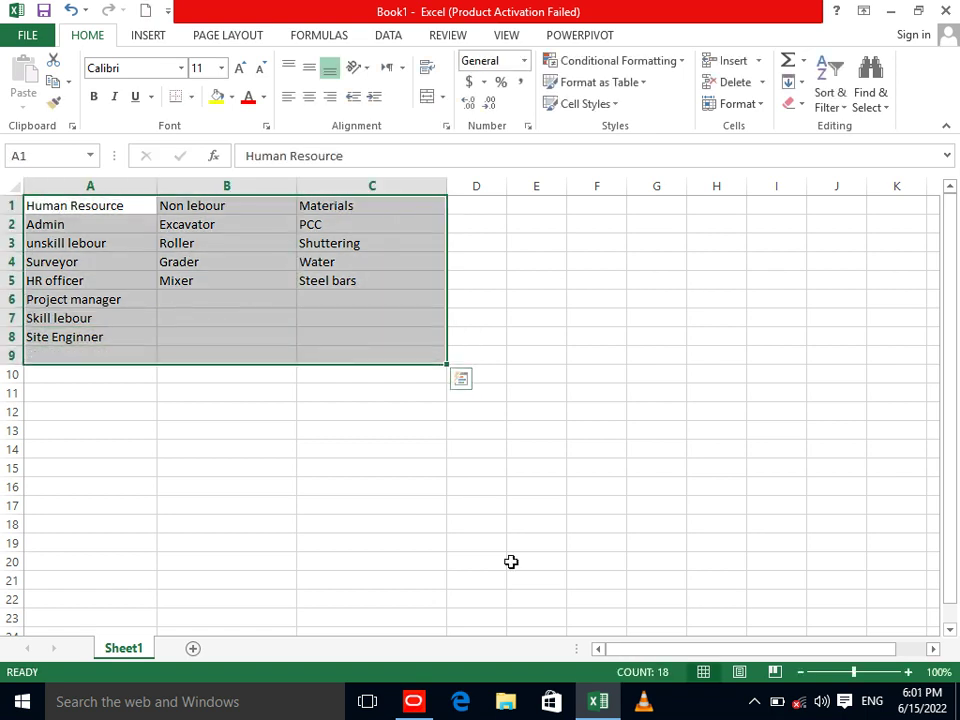
left_click(416, 702)
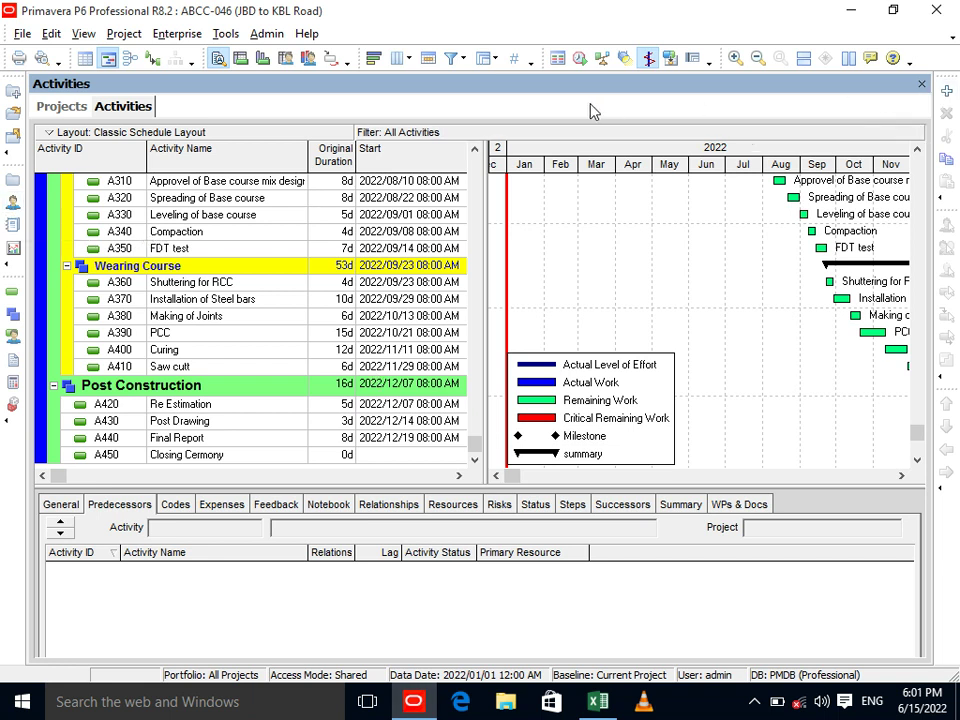
Start a new resource in the Resources list with ID HR and name Human Resource.
left_click(13, 204)
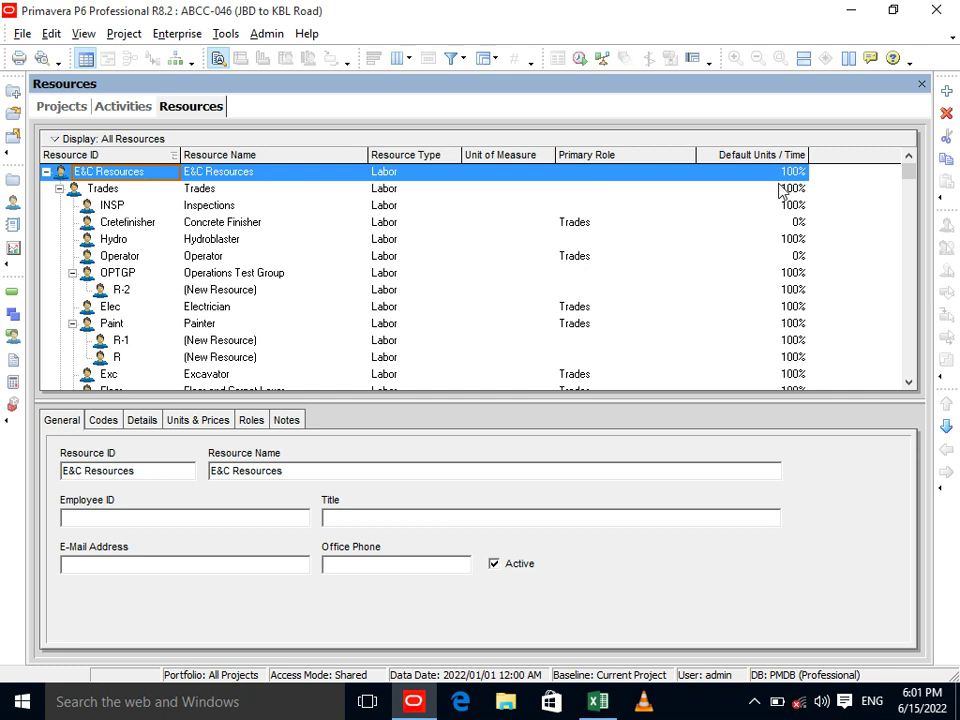
left_click(946, 92)
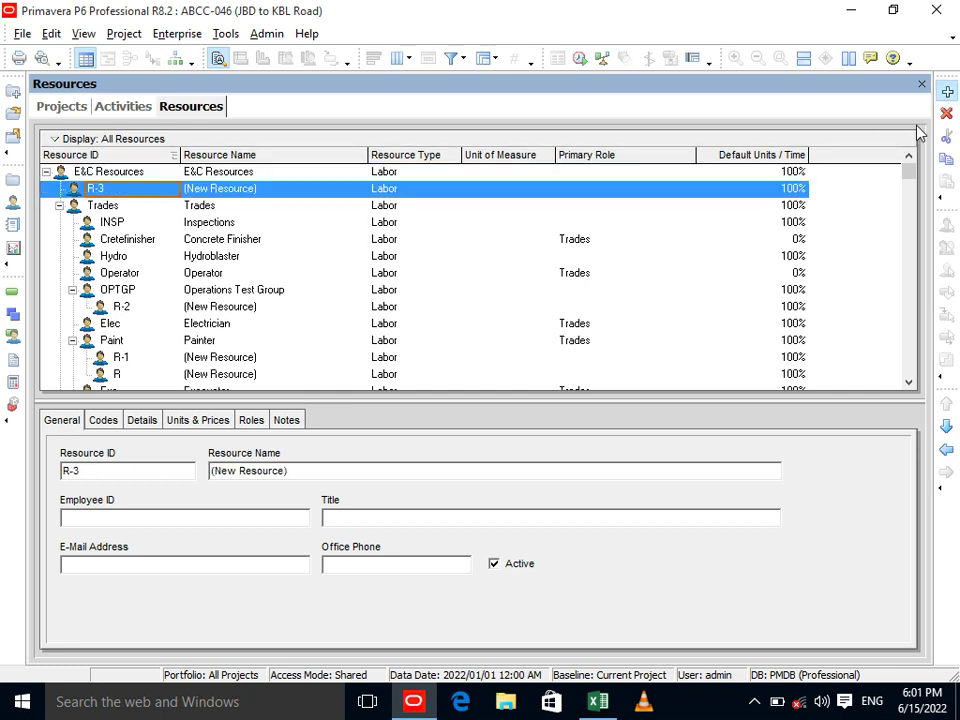
type("HR")
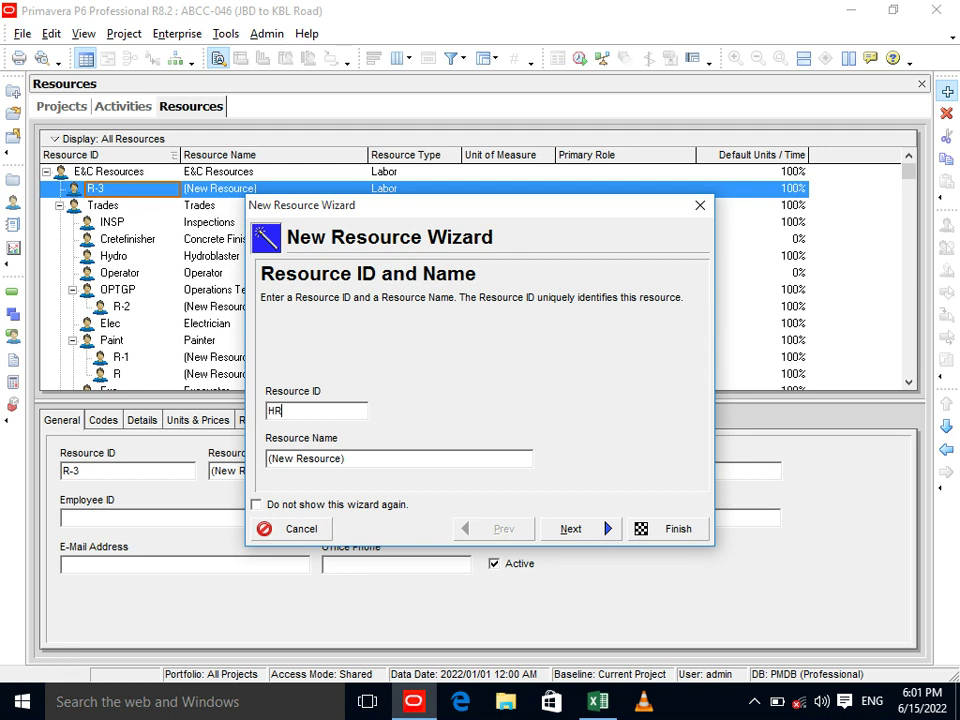
left_click(358, 452)
type("Human")
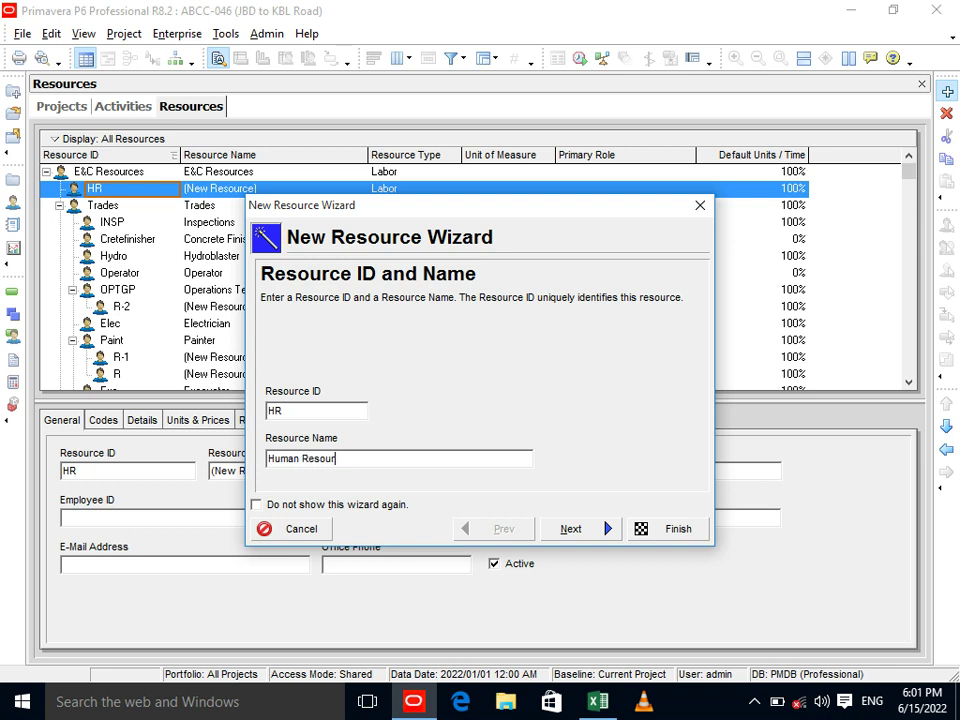
type(" Resource")
Keep the Labor type, default units, no roles and the Trades 5 Day Workweek calendar, then finish.
left_click(575, 529)
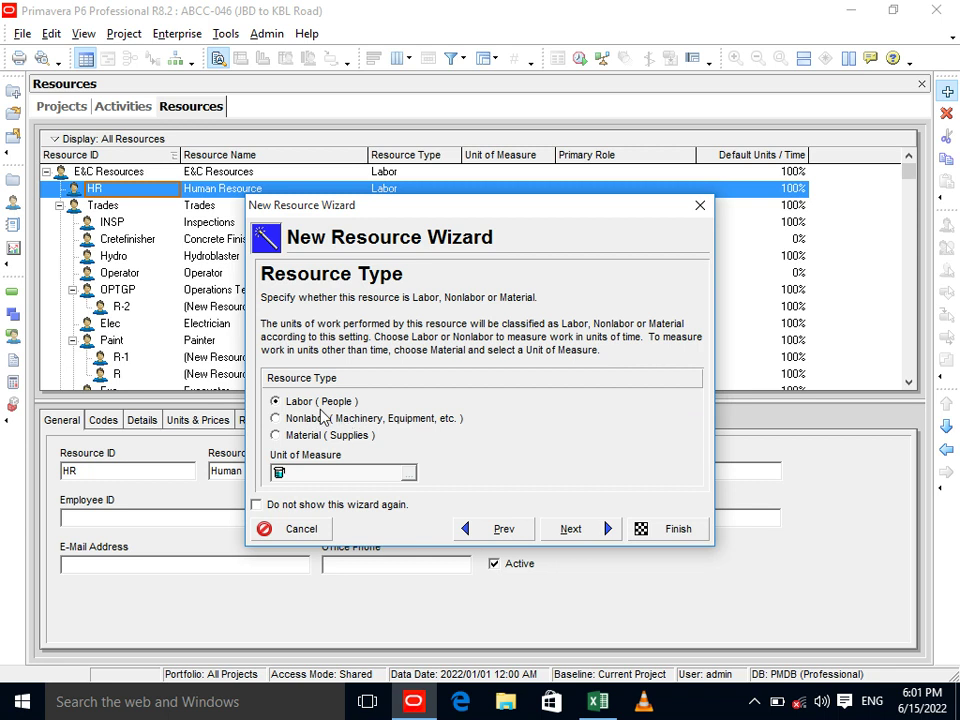
left_click(588, 528)
left_click(590, 529)
left_click(590, 529)
left_click(590, 529)
left_click(590, 529)
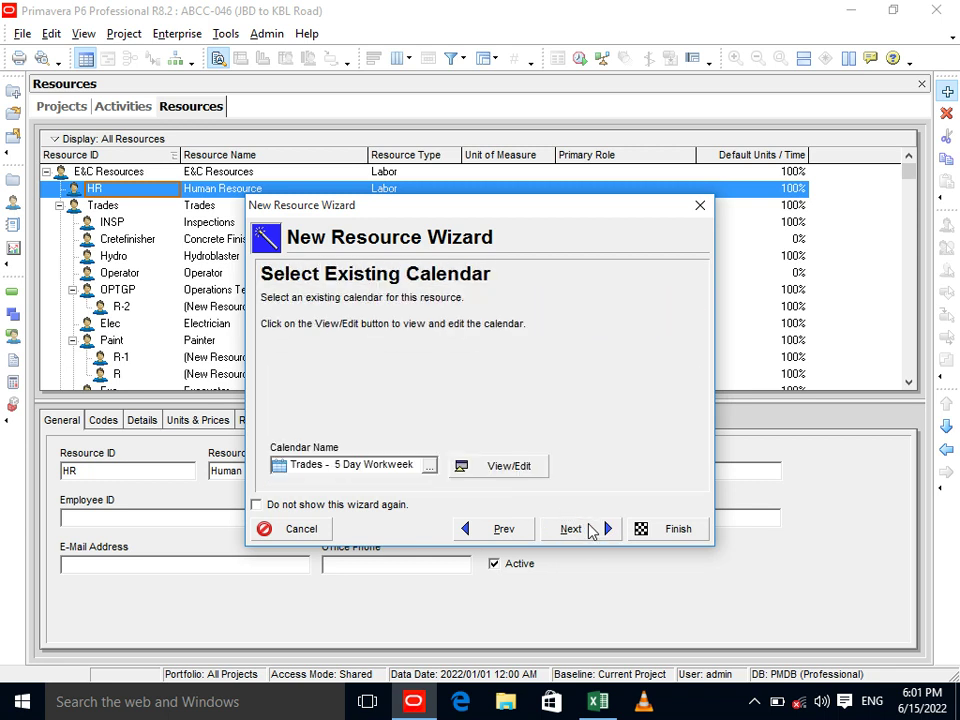
left_click(590, 529)
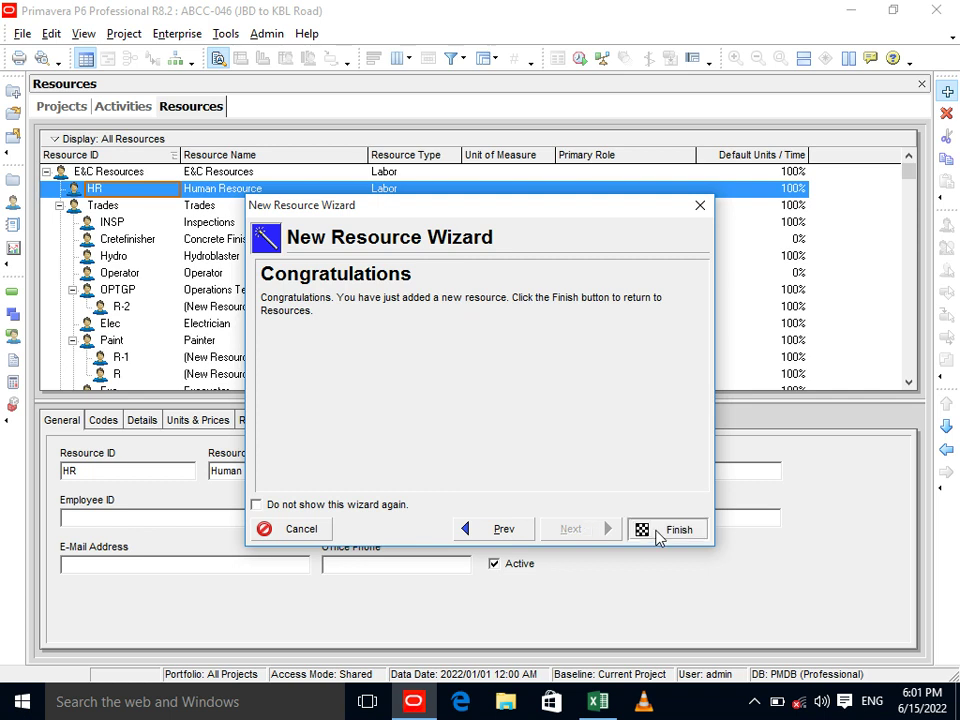
left_click(652, 530)
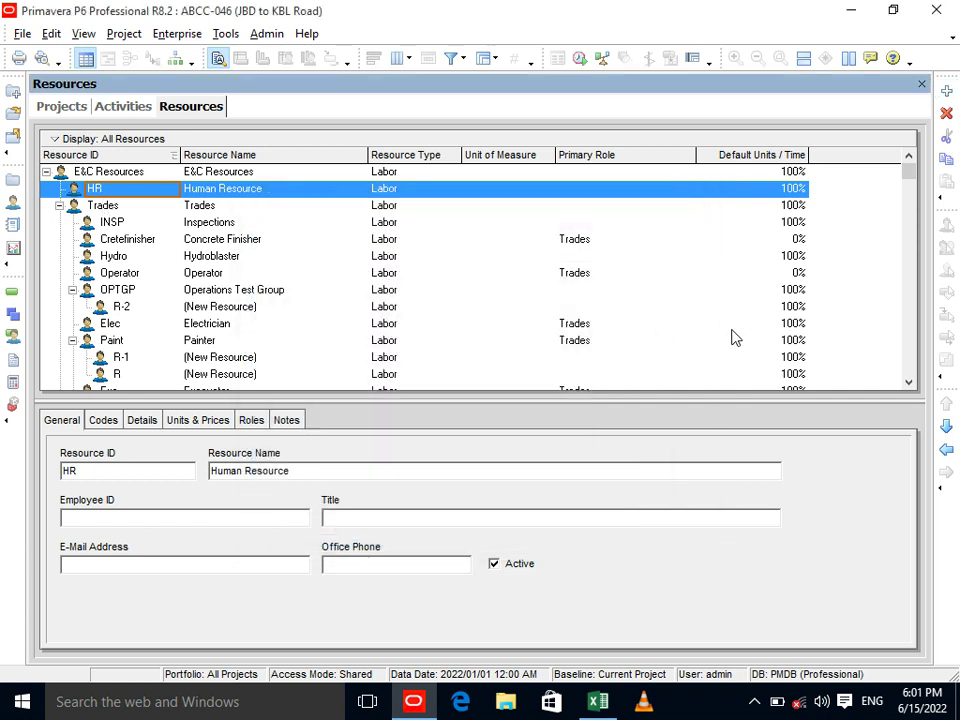
Add Labor resource AD named Admin under HR and select its Price/Unit value.
left_click(946, 91)
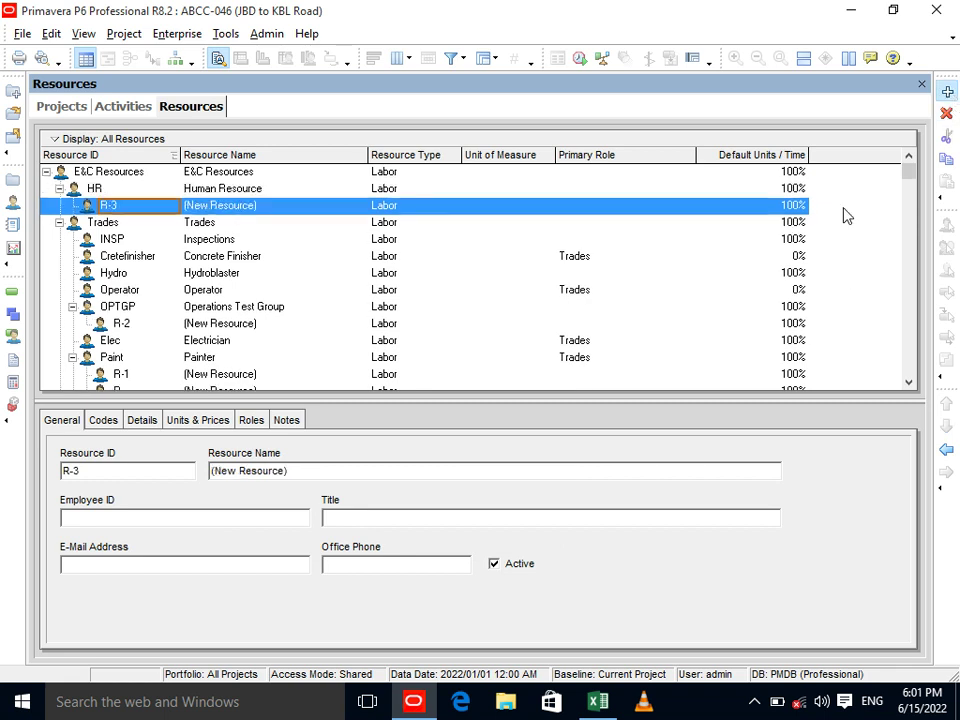
type("AD")
key("Tab")
type("Admin")
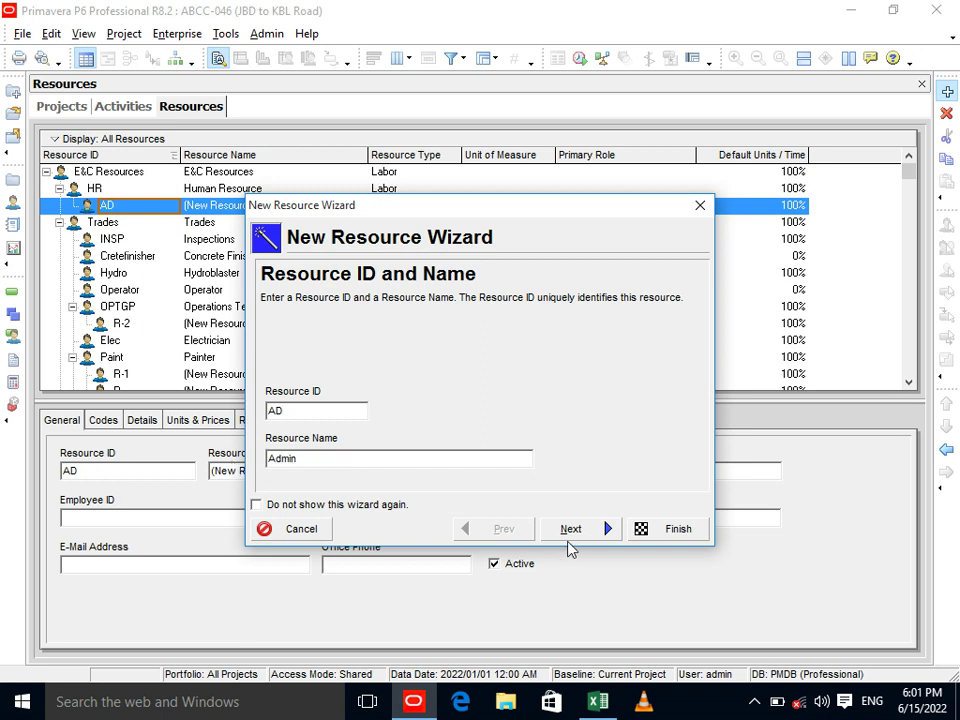
left_click(572, 532)
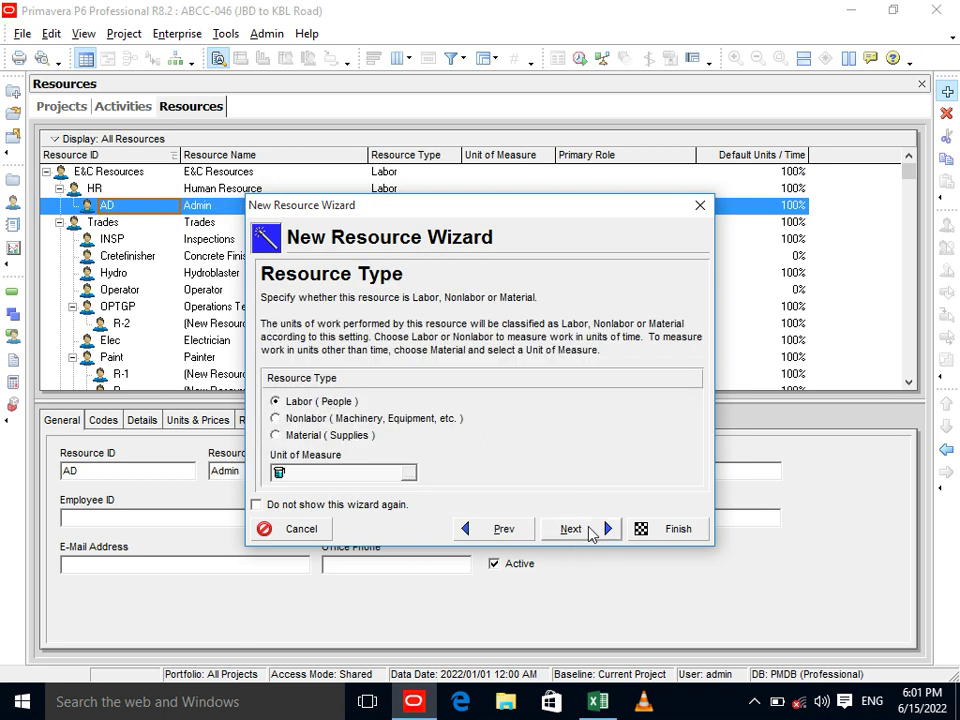
left_click(590, 531)
left_click(350, 442)
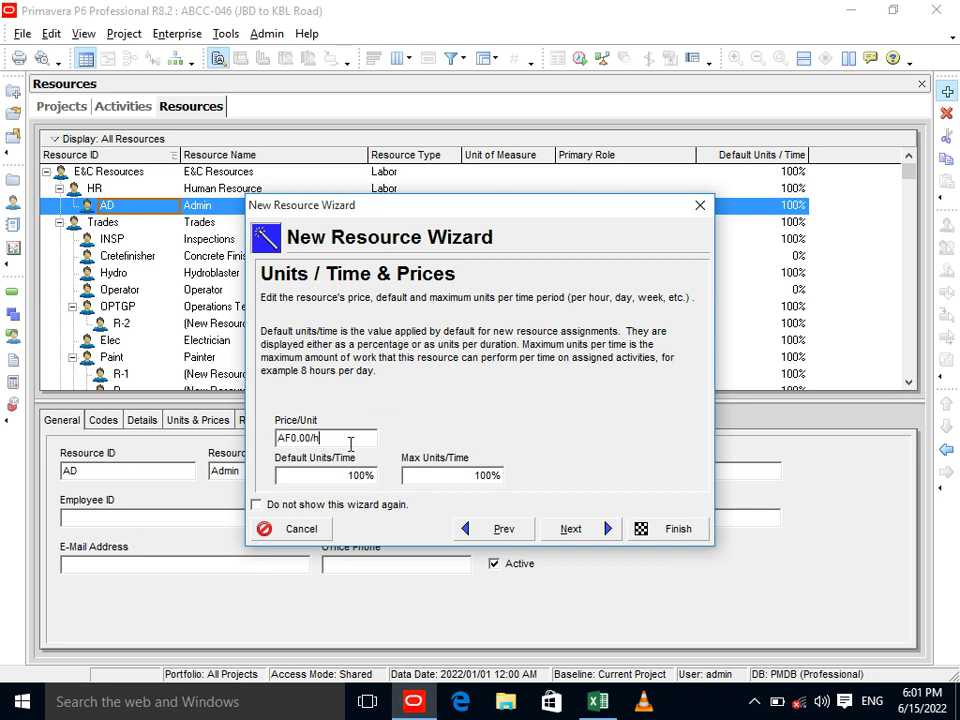
double_click(278, 438)
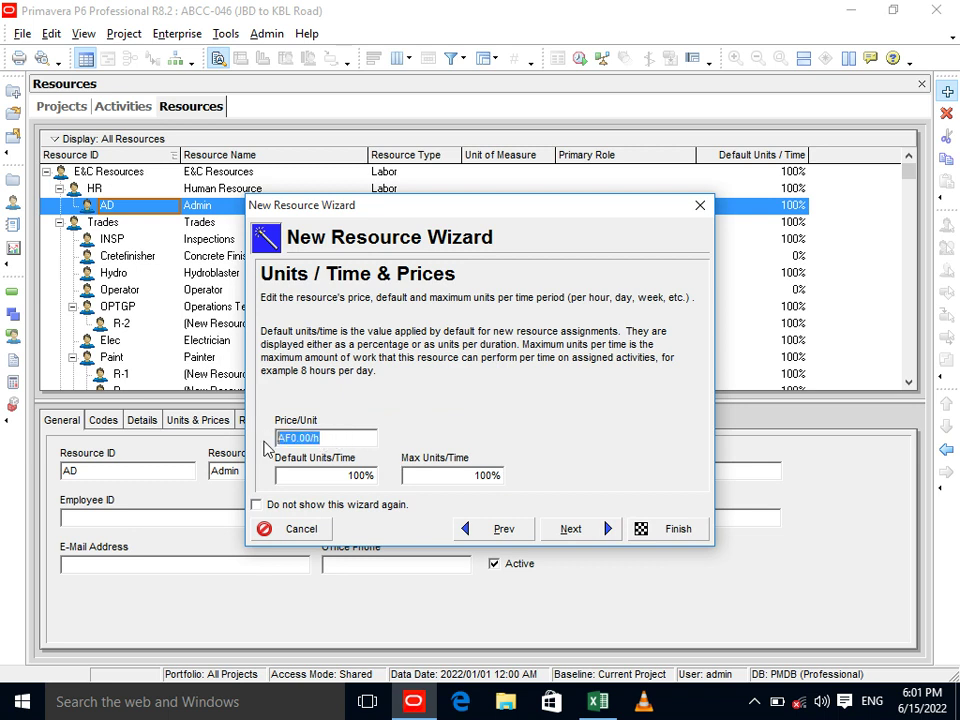
left_click(334, 438)
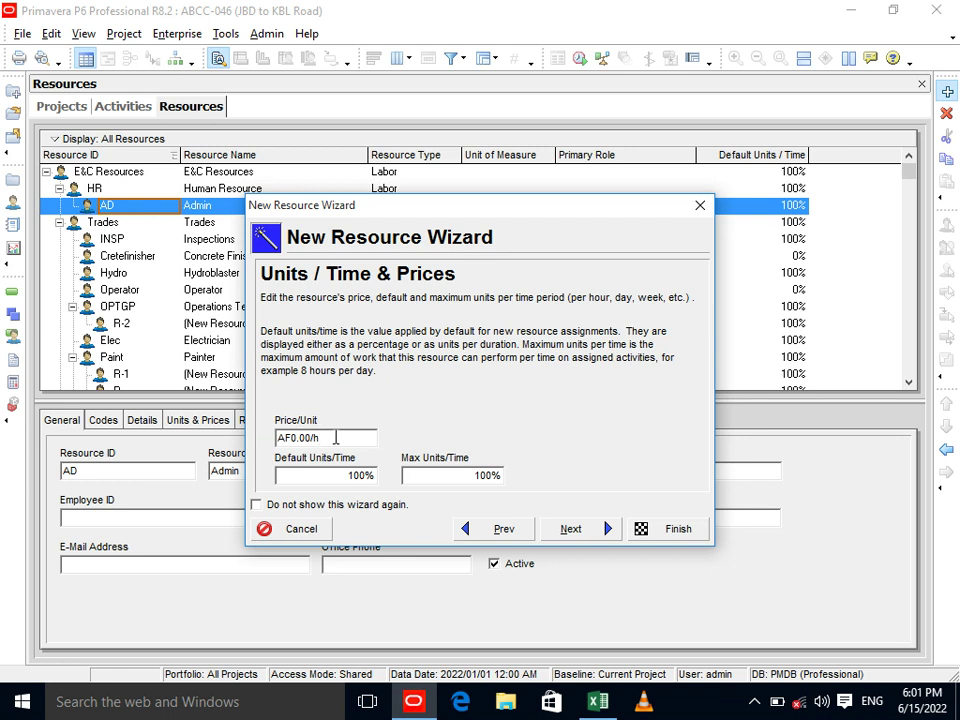
In the Excel resource list, enter 30000/24 in cell E15.
key("alt+Tab")
left_click(428, 465)
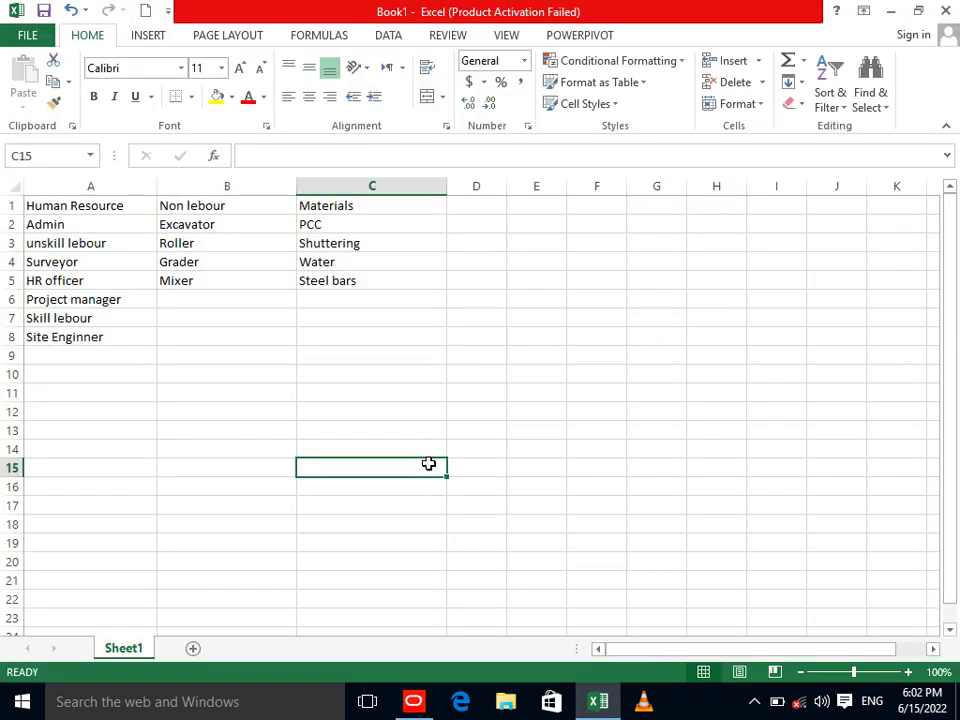
left_click(512, 464)
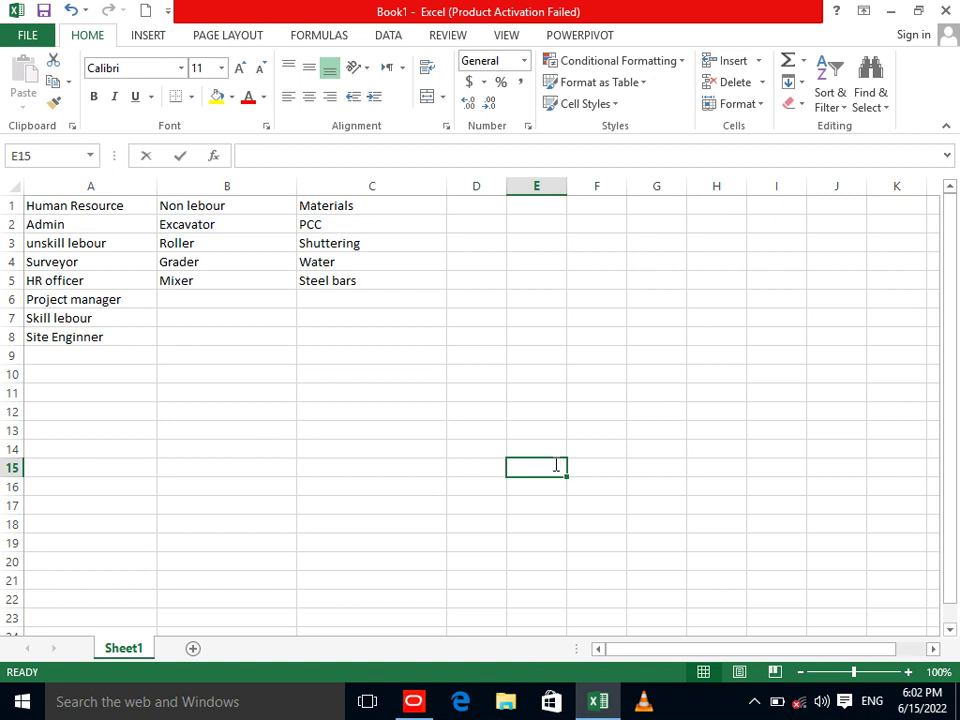
type("30000")
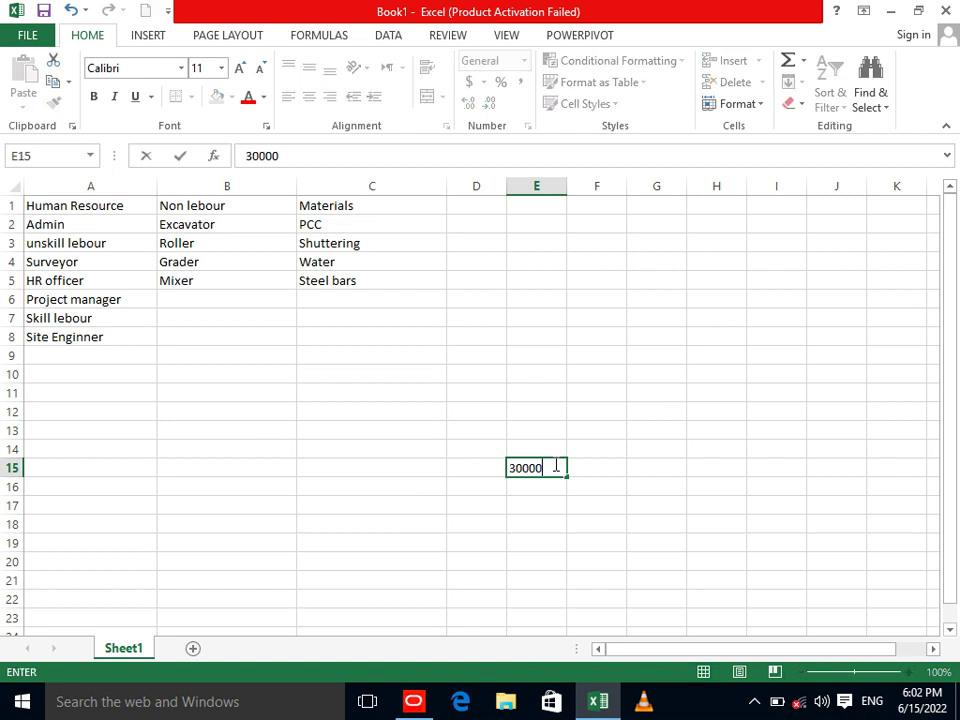
type("/24")
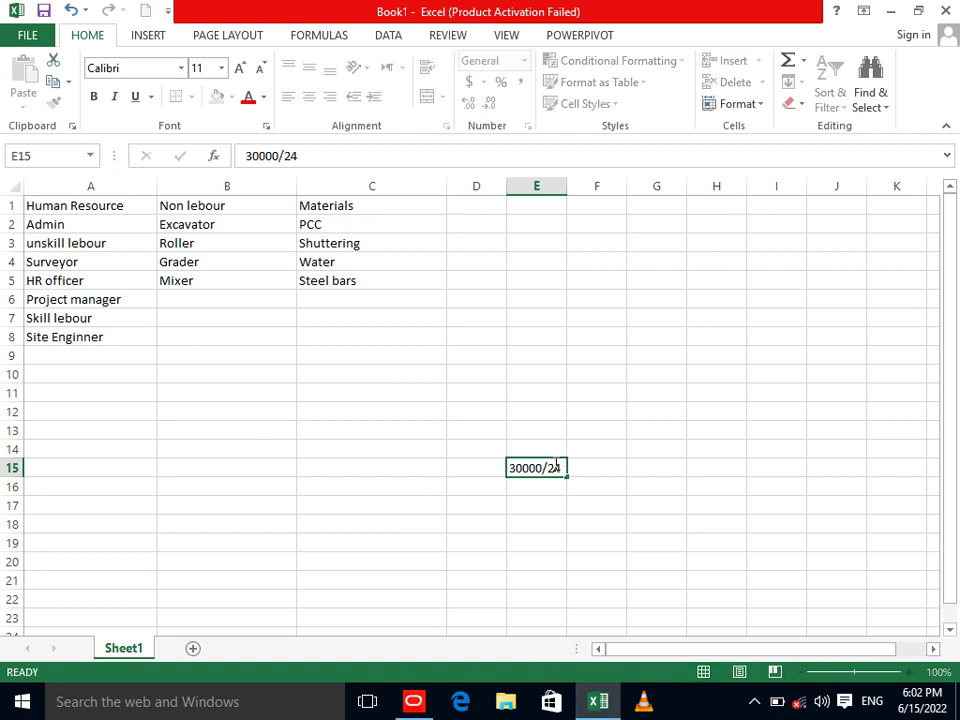
key("Return")
left_click(553, 466)
double_click(556, 467)
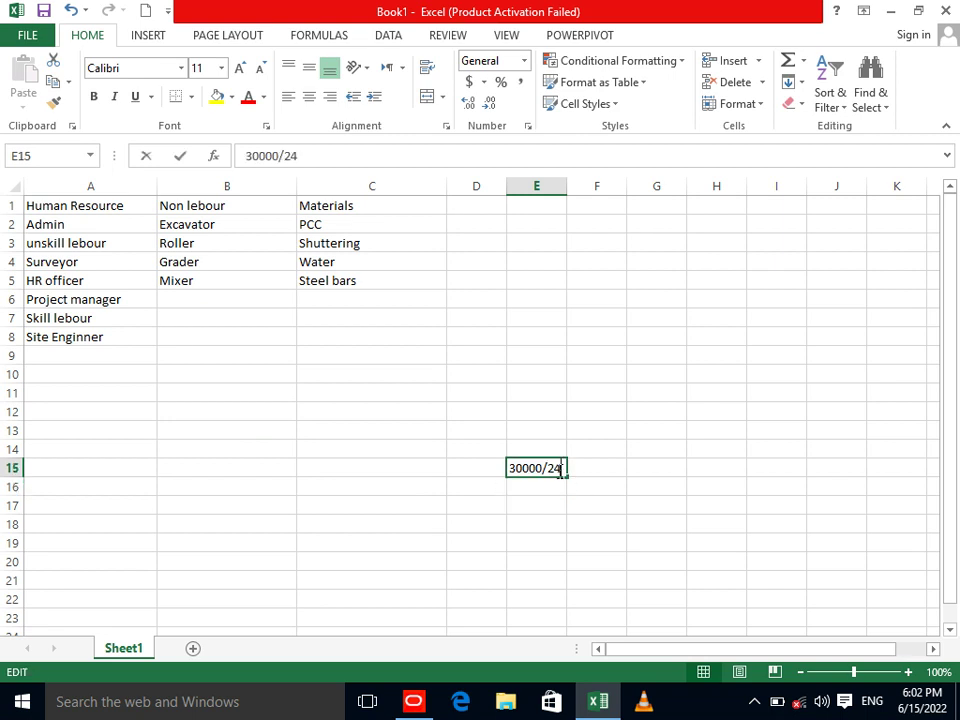
left_click(501, 504)
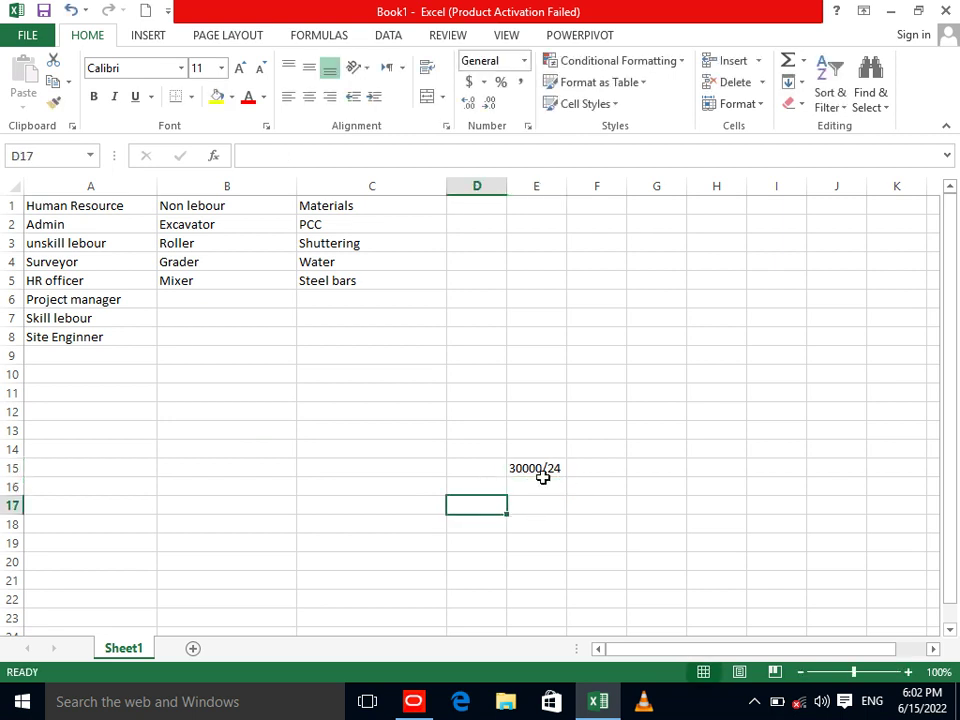
Put 30000 in G15 and 24 in G16, and make G17 =G15/G16, giving 1250.
left_click(651, 462)
type("3000")
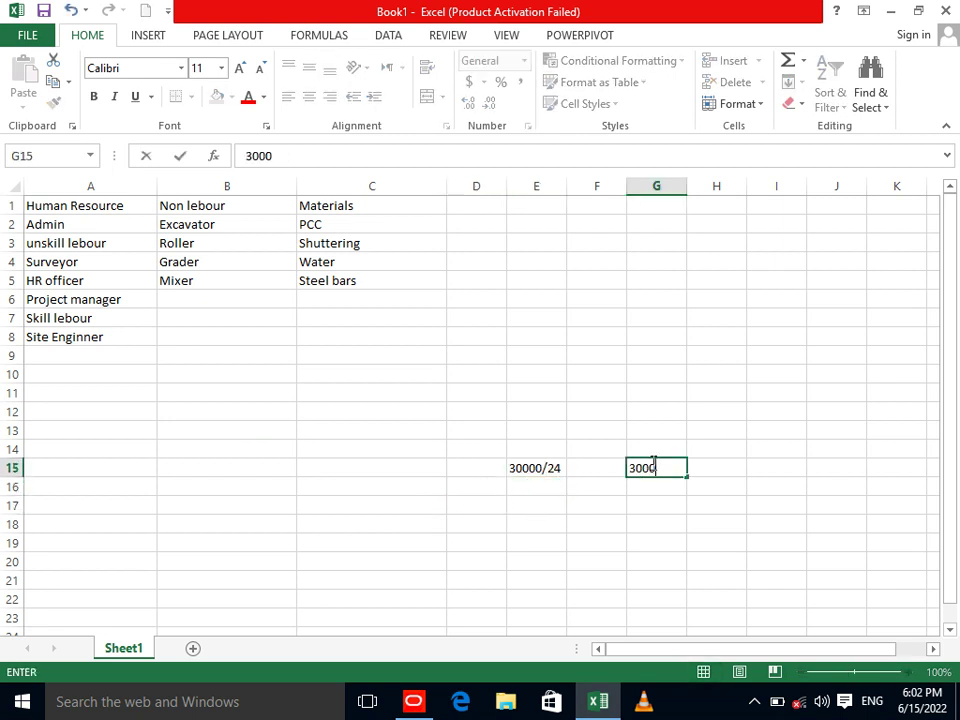
type("0")
key("Return")
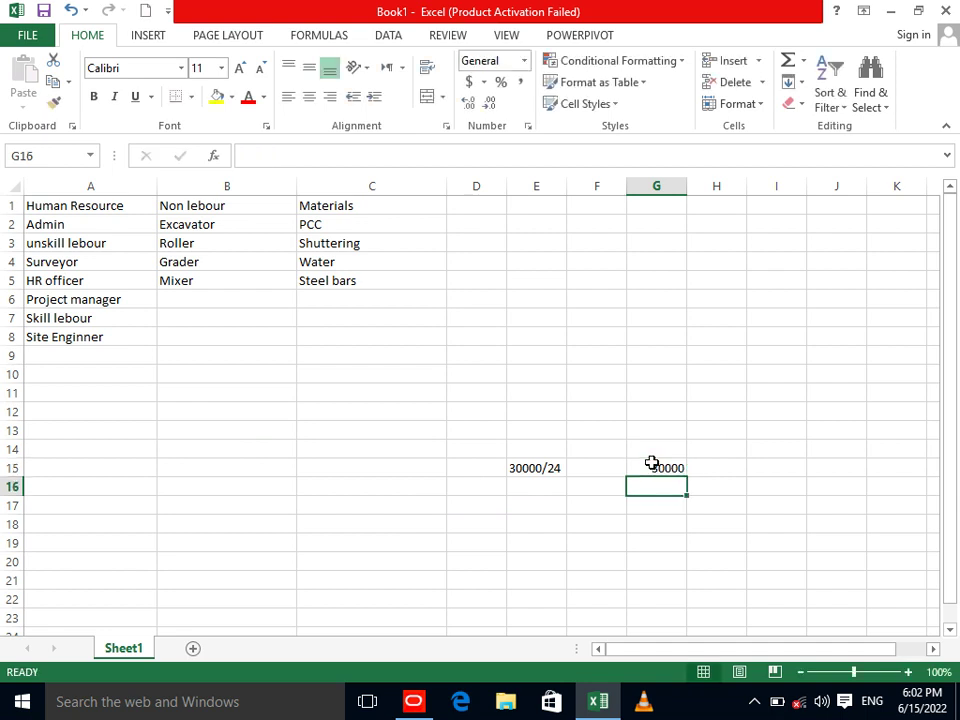
type("24")
key("Return")
type("=")
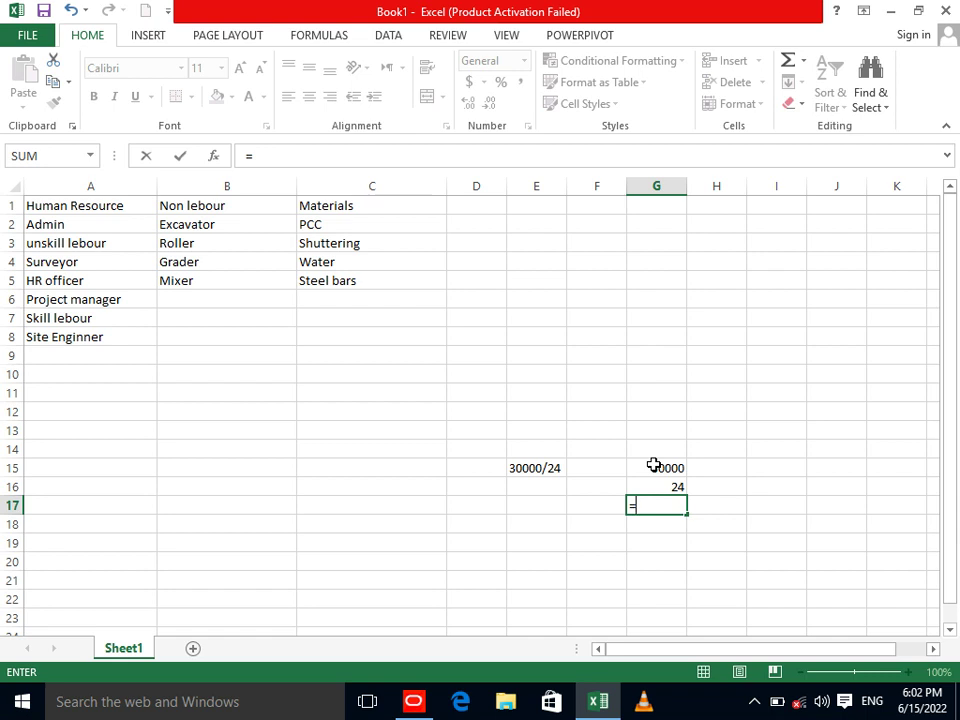
left_click(653, 465)
type("/")
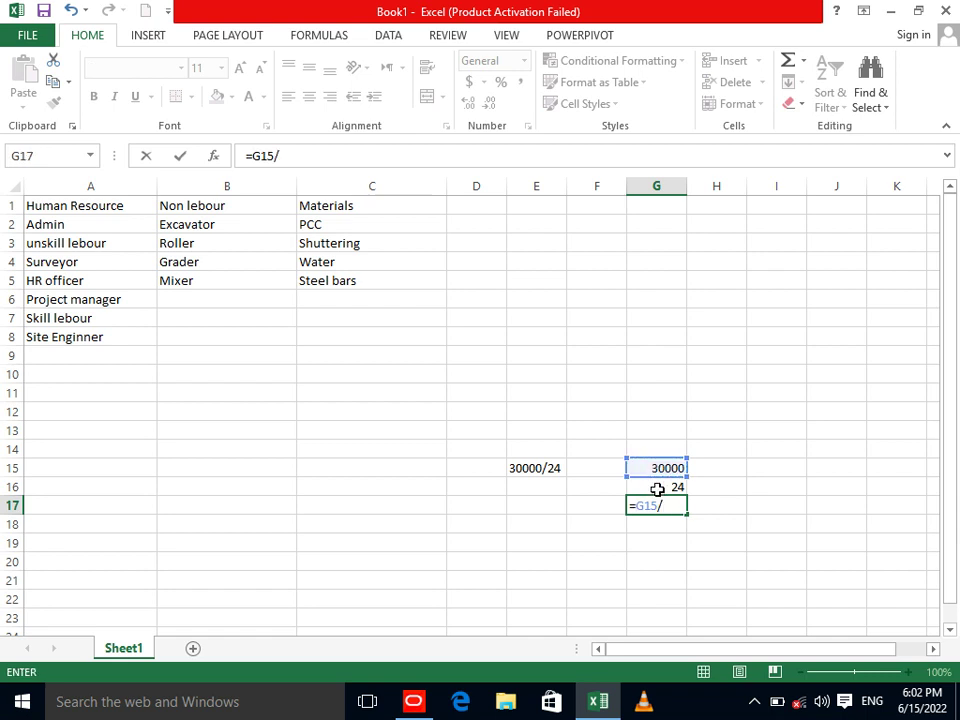
left_click(657, 488)
key("Return")
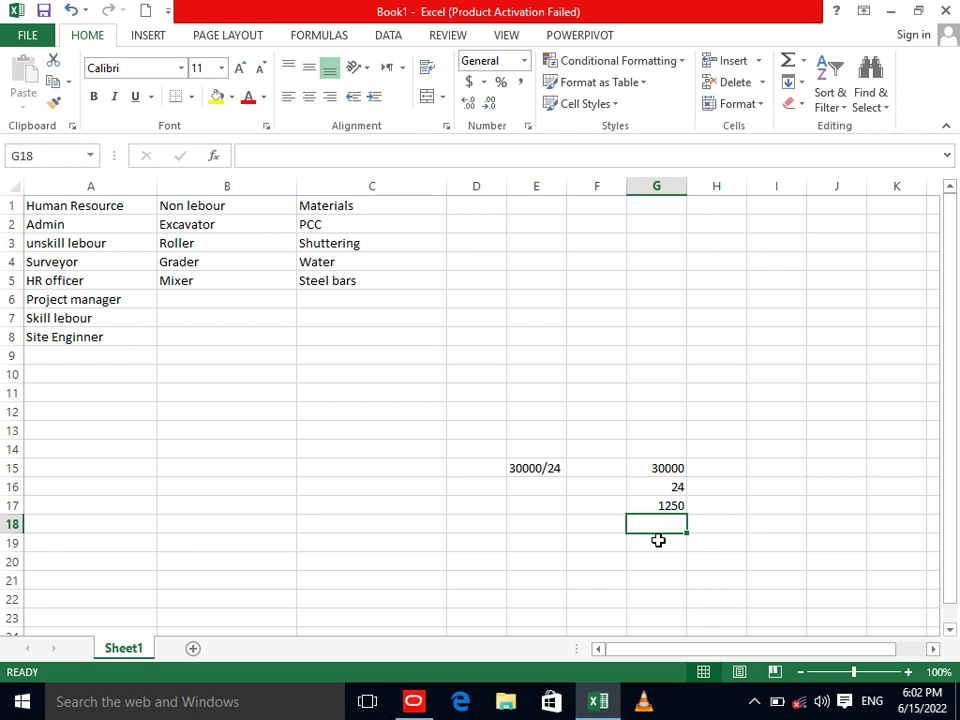
Change the G16 divisor to 60 and then 30, making G17 show 1000.
left_click(651, 484)
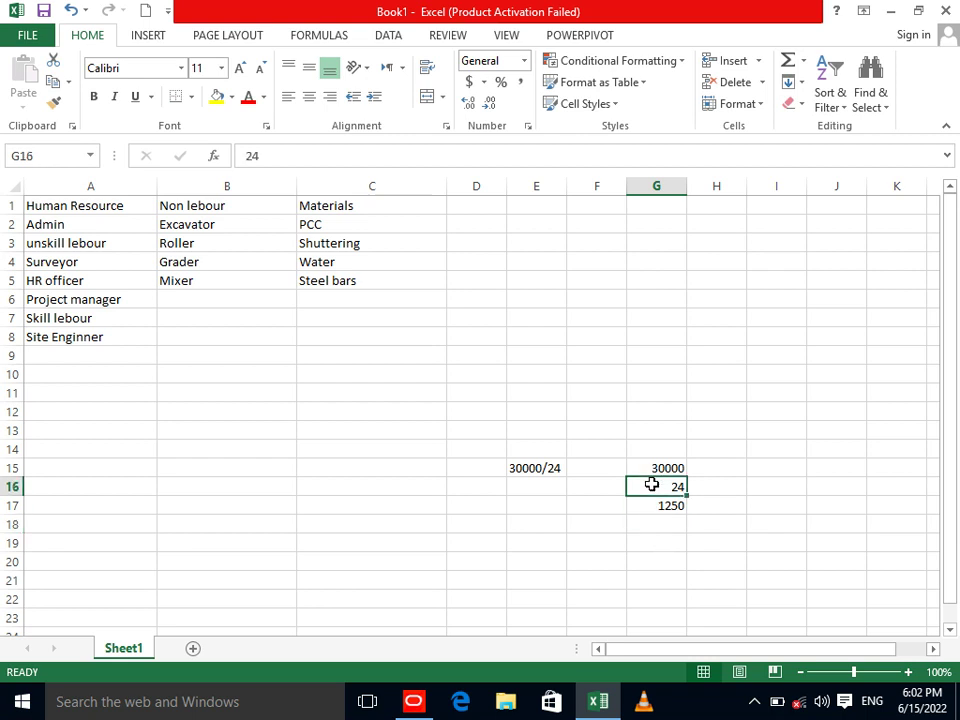
type("60")
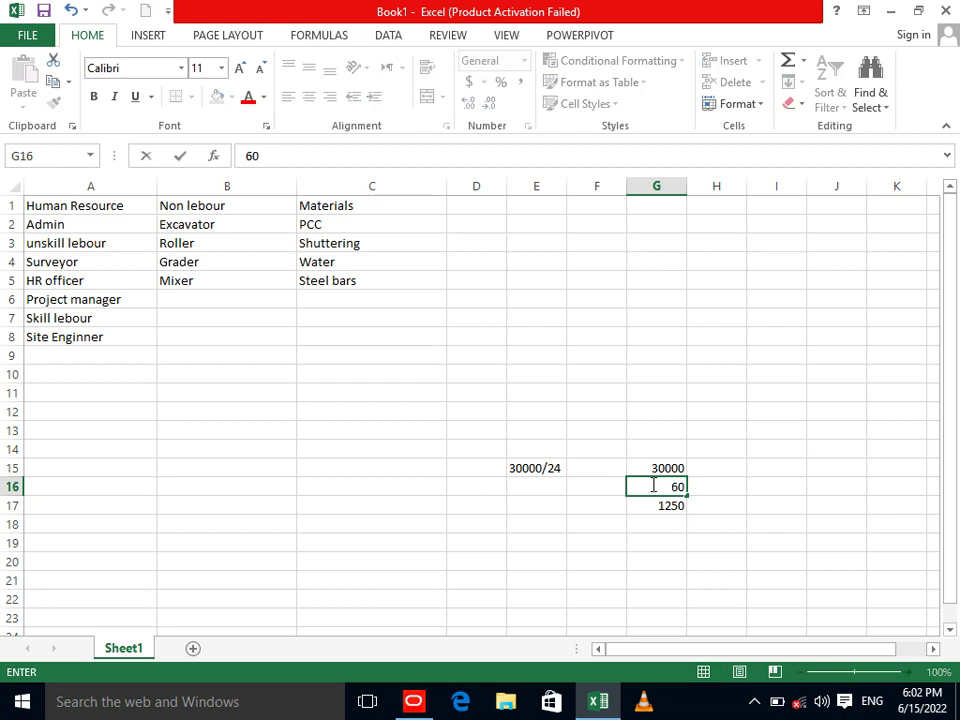
key("Return")
left_click(653, 484)
type("30")
key("Return")
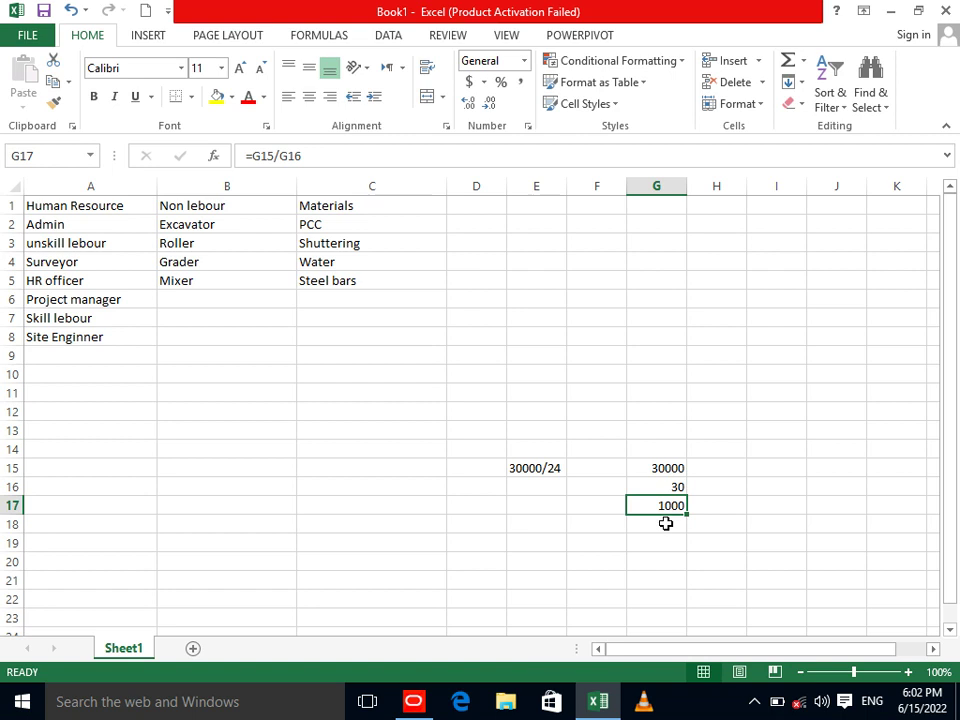
Enter =G17/24 in G18, then delete that daily-rate formula.
left_click(606, 538)
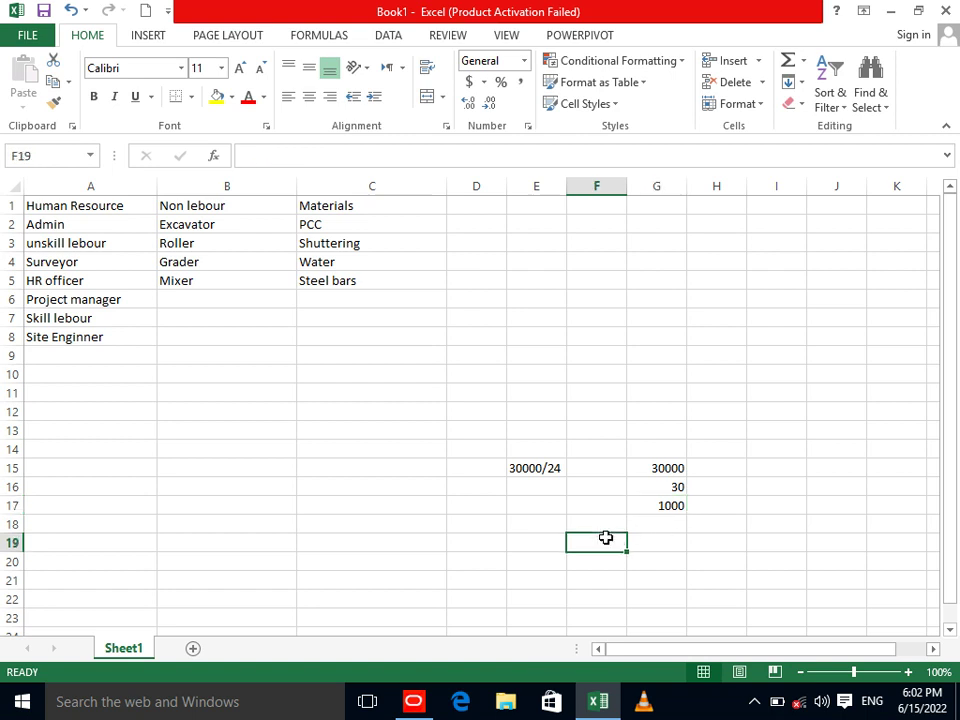
left_click(661, 527)
type("=")
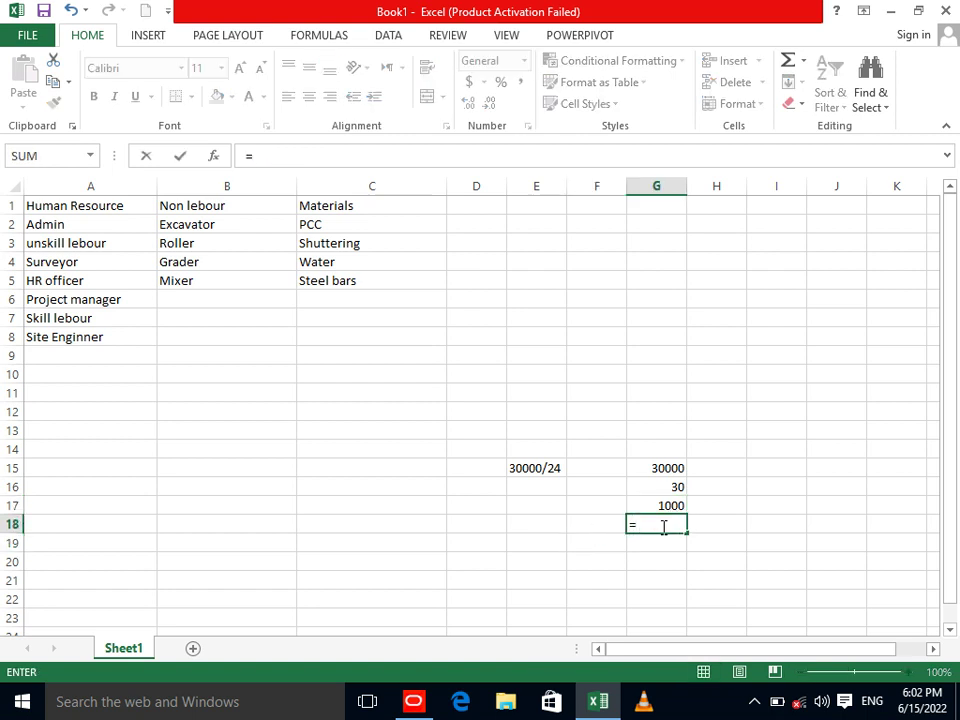
left_click(647, 505)
type("/")
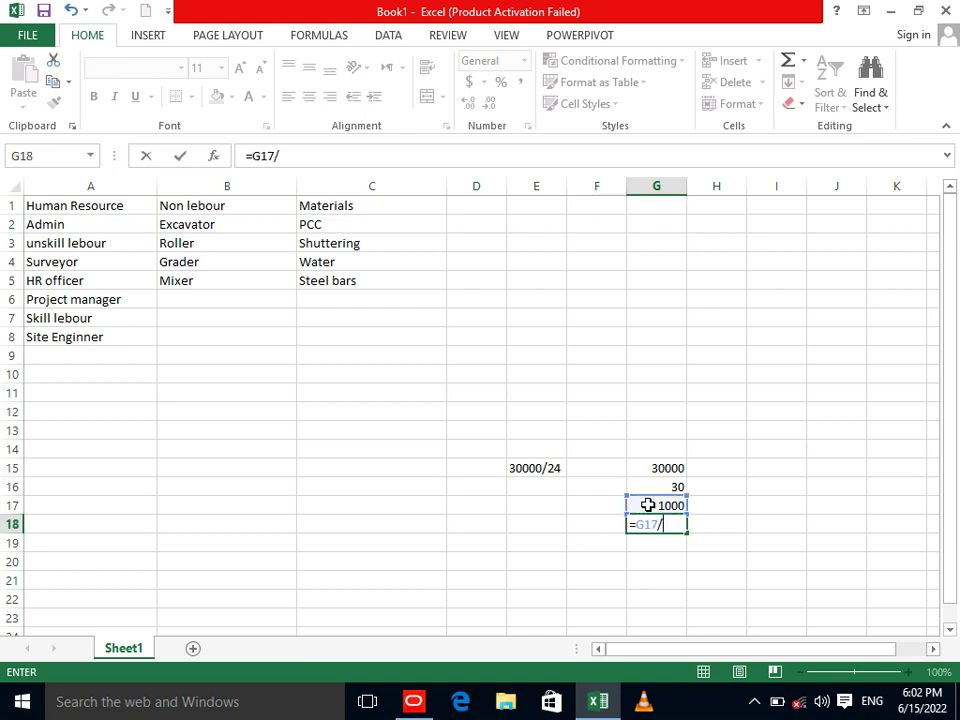
type("24")
key("Return")
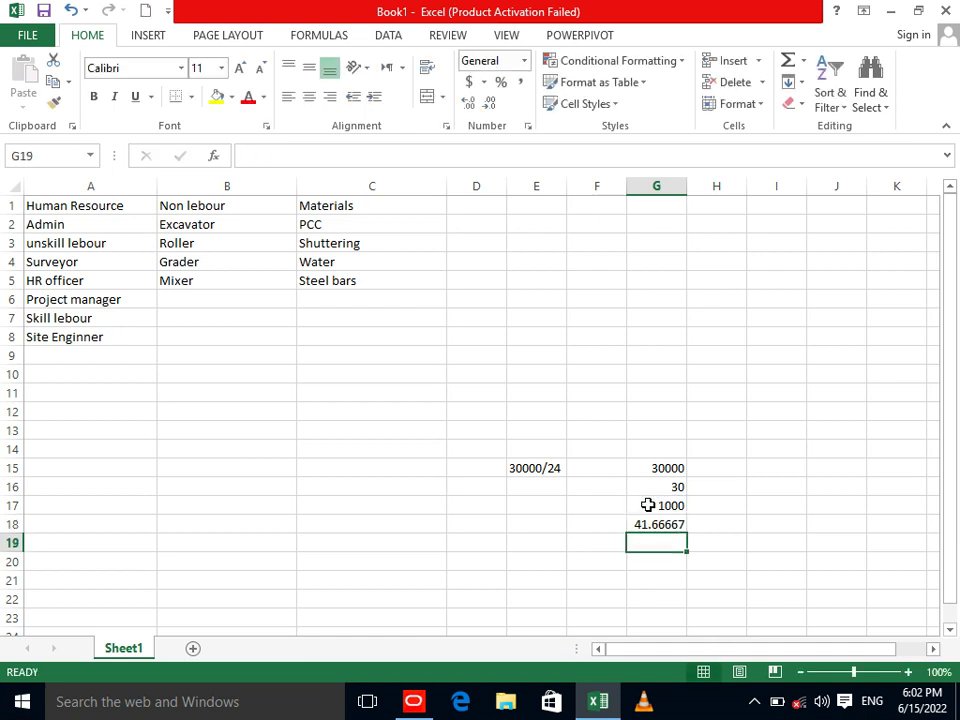
left_click(650, 522)
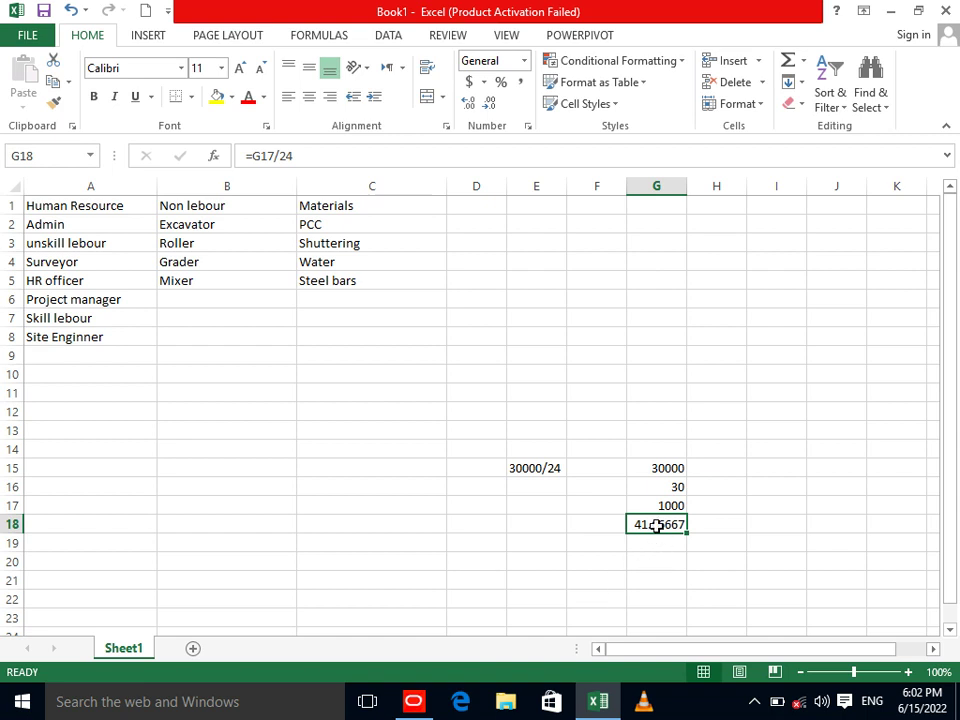
key("Delete")
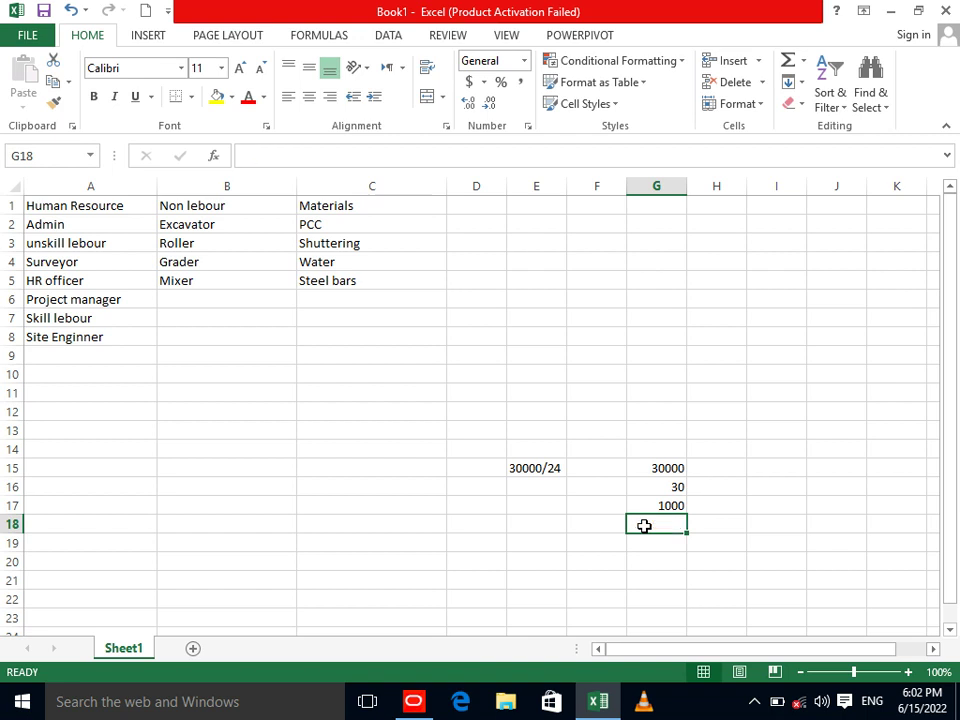
Enter =G17/8 in G19 to get the hourly rate of 125.
left_click(653, 561)
left_click(651, 540)
type("=")
left_click(651, 508)
type("/")
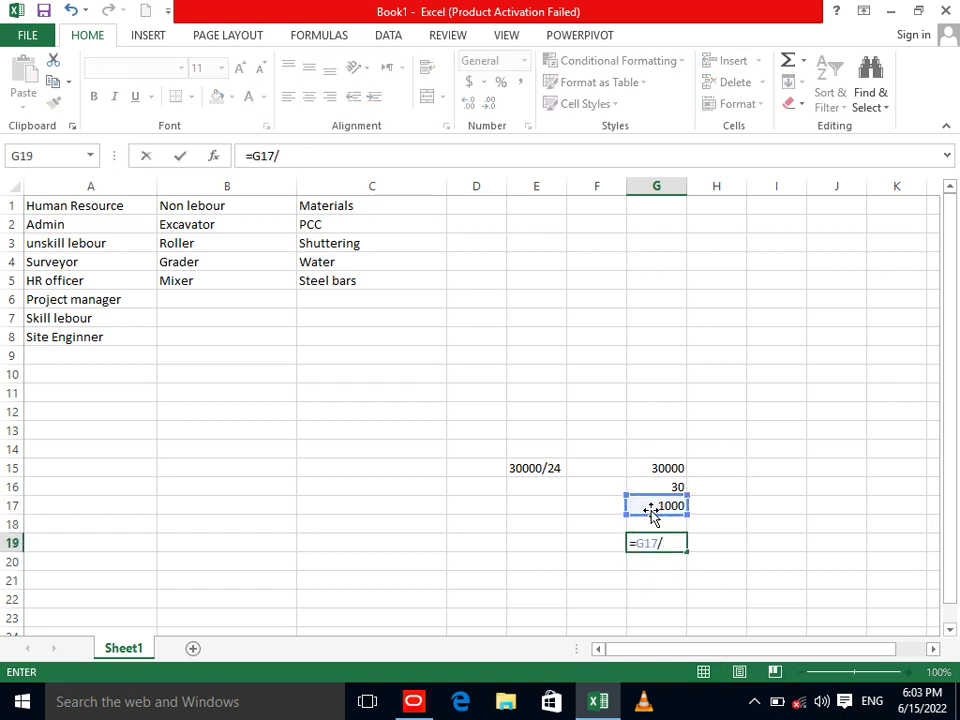
type("8")
key("Return")
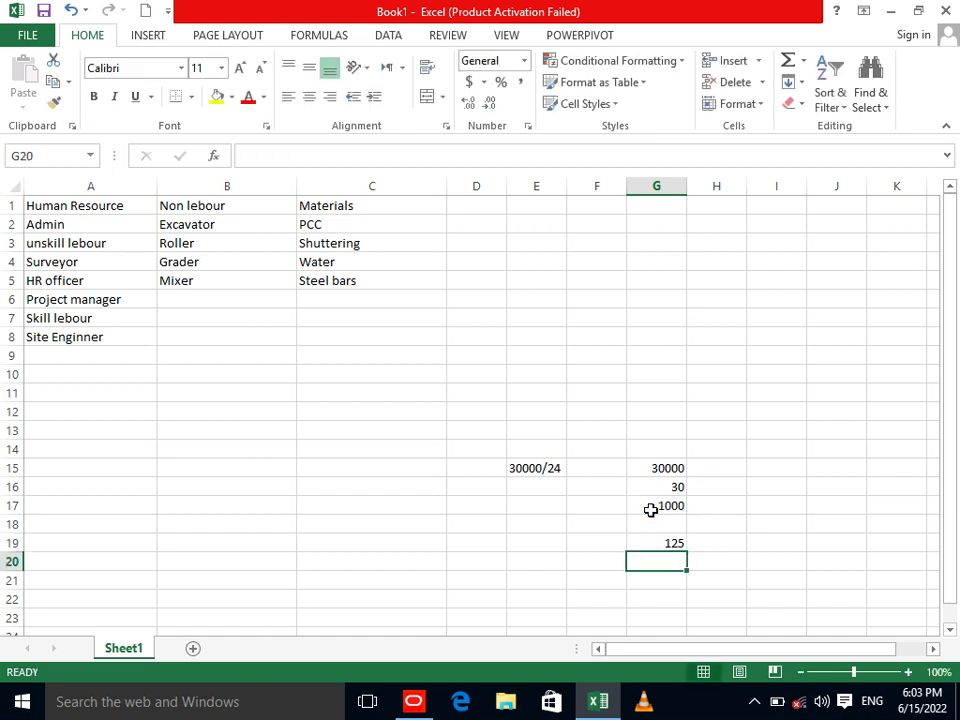
left_click(413, 701)
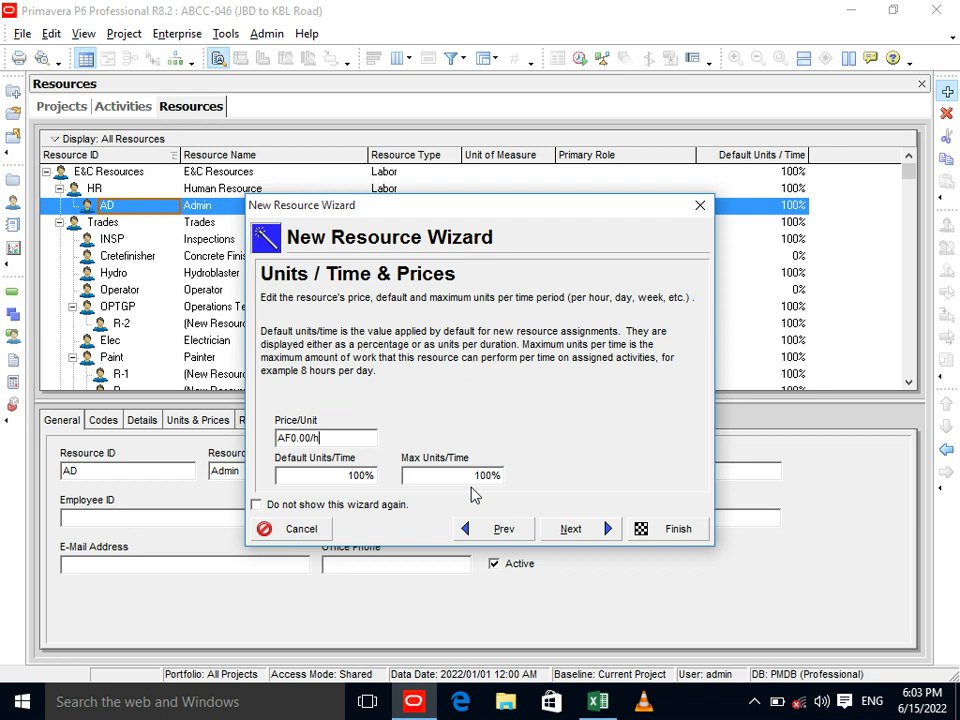
Enter 125 as Admin's price per unit, review the units-per-time fields, and move to Phone & E-Mail.
double_click(329, 437)
type("125")
type("4")
key("BackSpace")
type("254")
left_click(345, 474)
left_click_drag(381, 478, 278, 476)
left_click(433, 477)
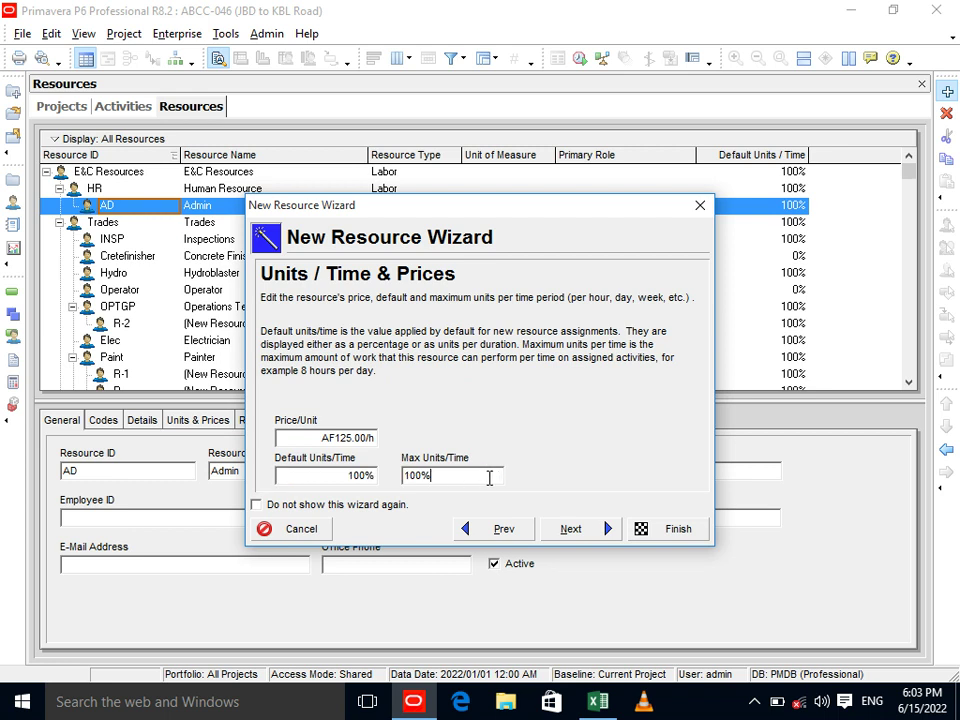
left_click_drag(450, 476, 388, 484)
left_click(571, 531)
left_click(386, 422)
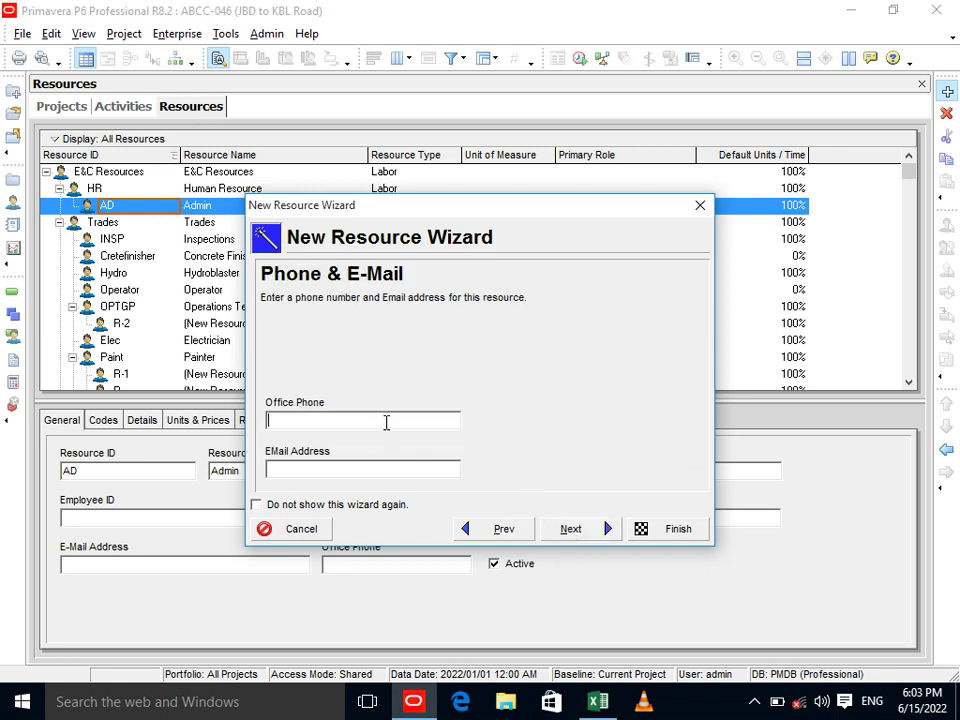
Fill in Admin's office phone number and e-mail address, and skip the Roles page.
left_click(390, 476)
left_click(585, 534)
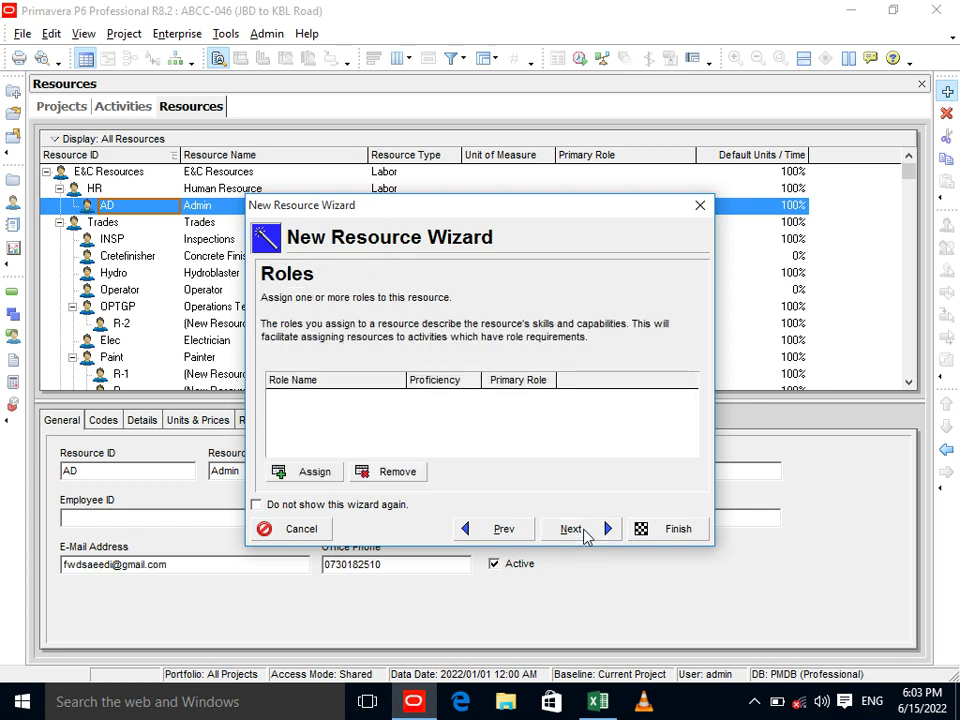
left_click(587, 537)
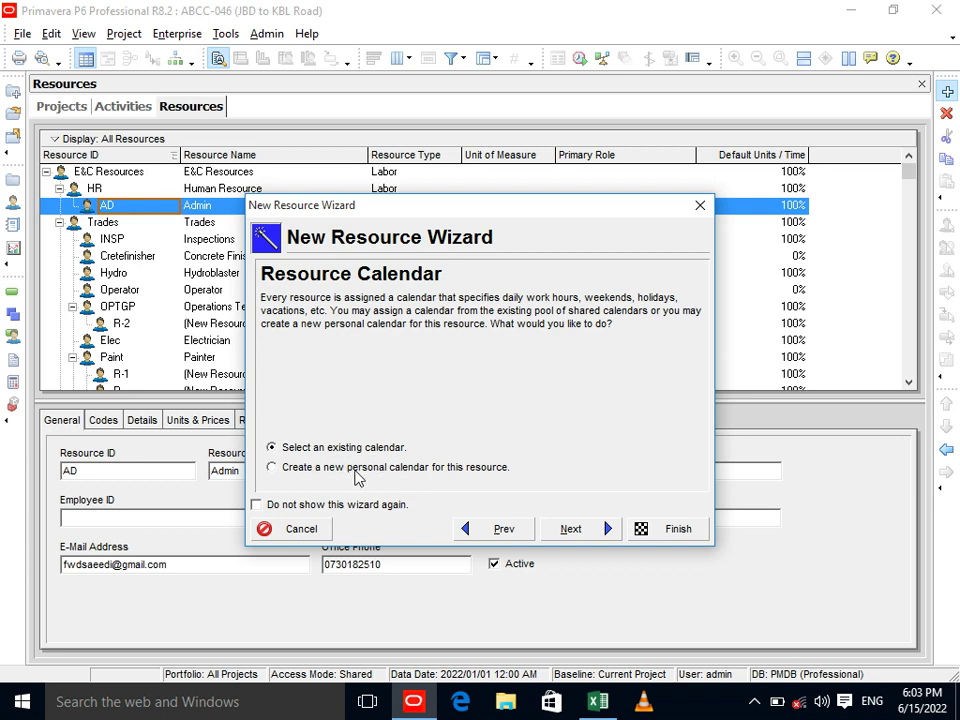
Assign the existing ABCC calendar, finish the Admin resource, and open User Preferences.
left_click(356, 470)
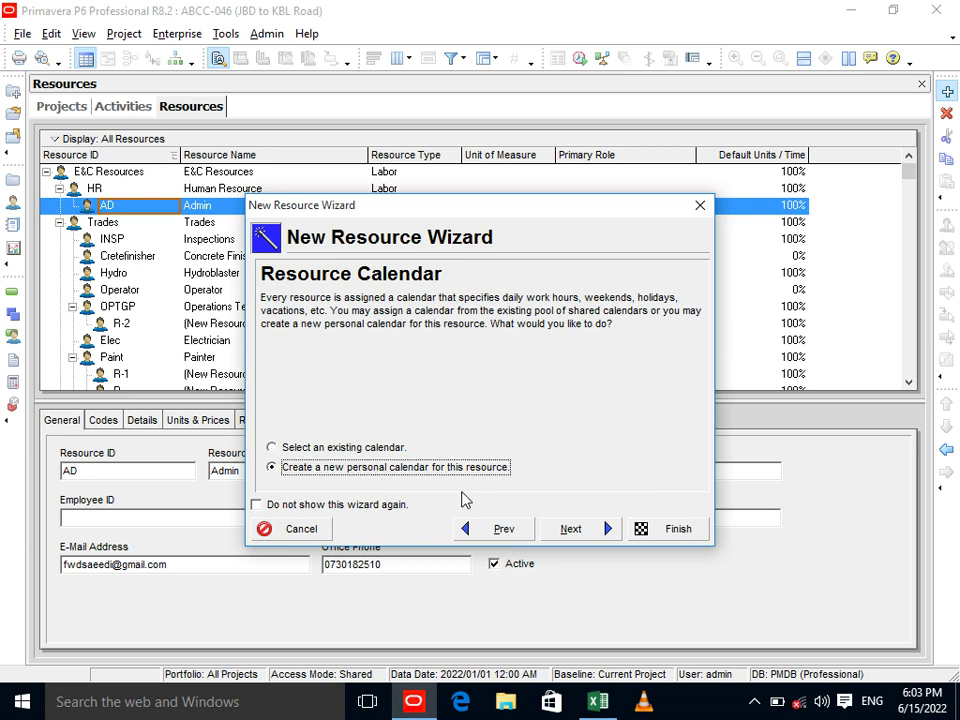
key("Up")
left_click(566, 530)
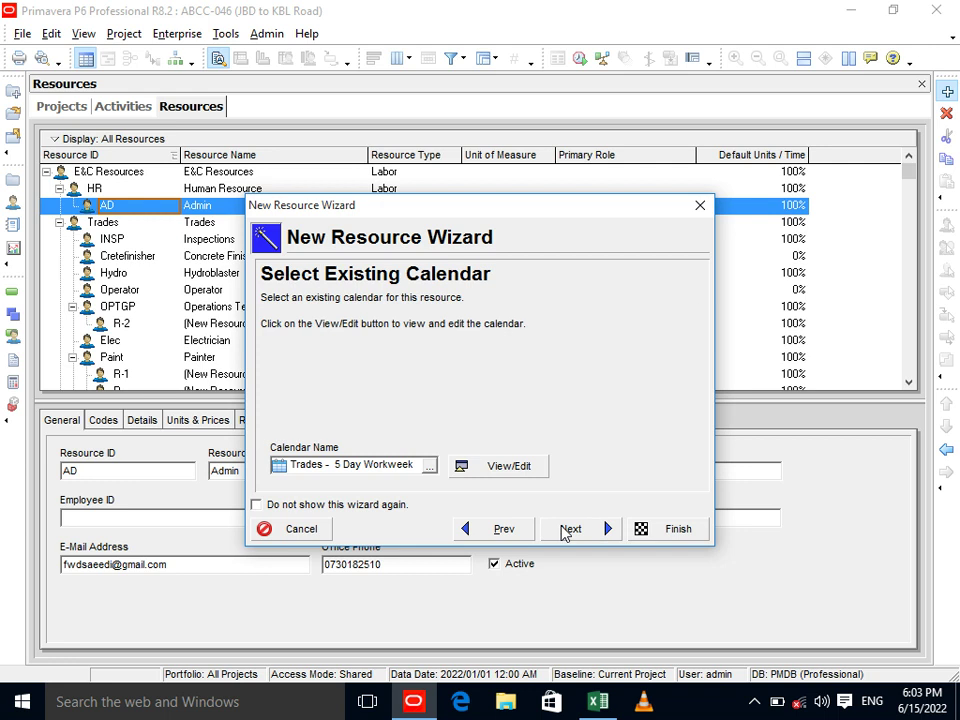
left_click(428, 467)
left_click(376, 367)
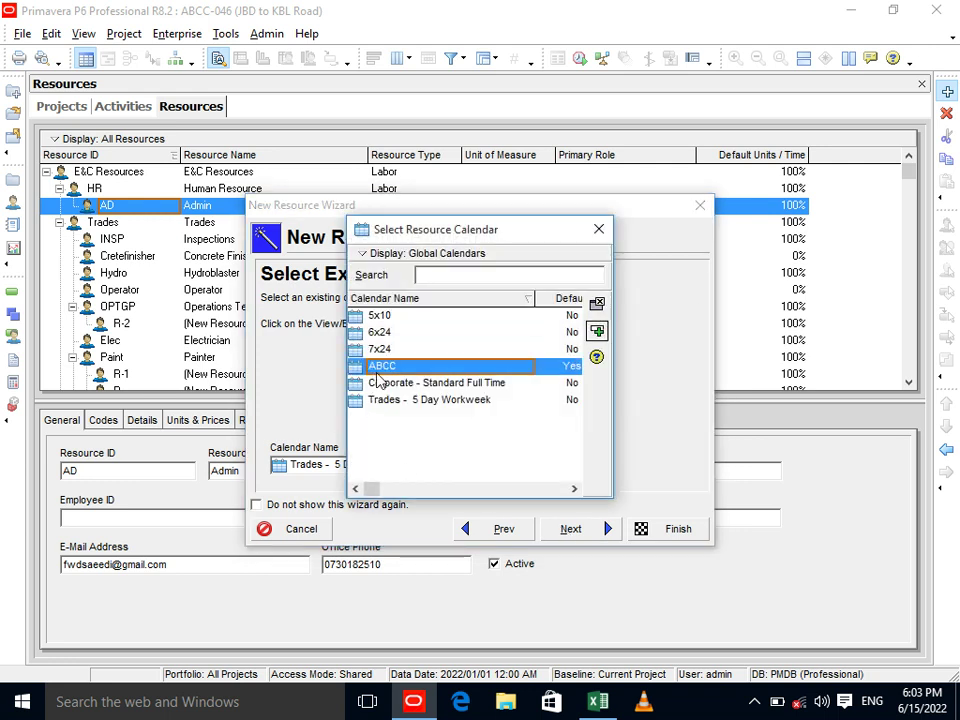
left_click(596, 329)
left_click(583, 528)
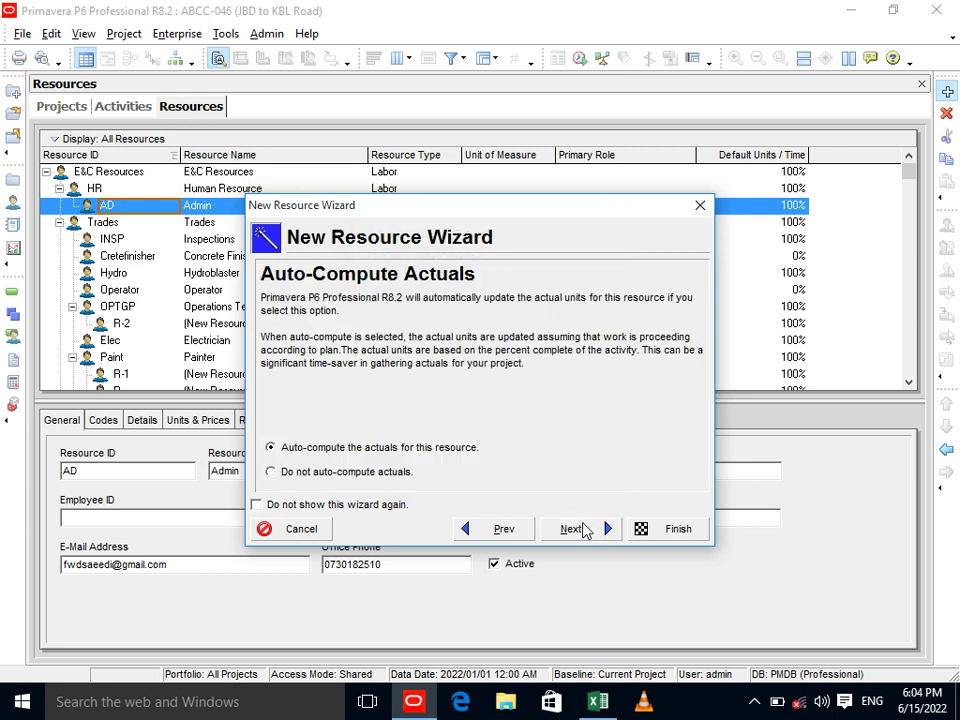
left_click(583, 529)
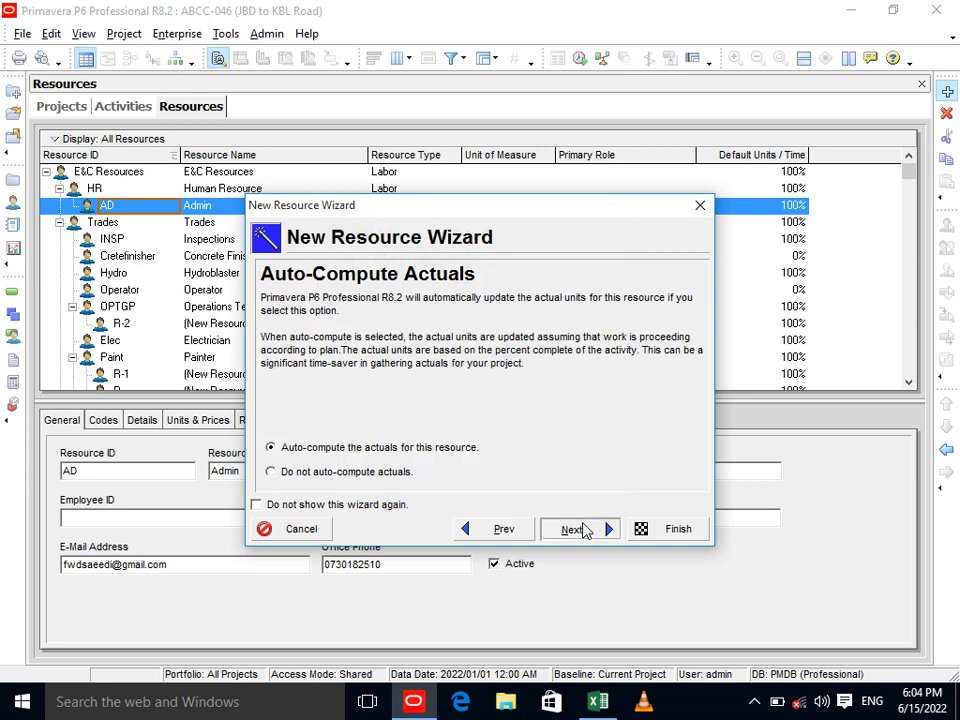
left_click(648, 538)
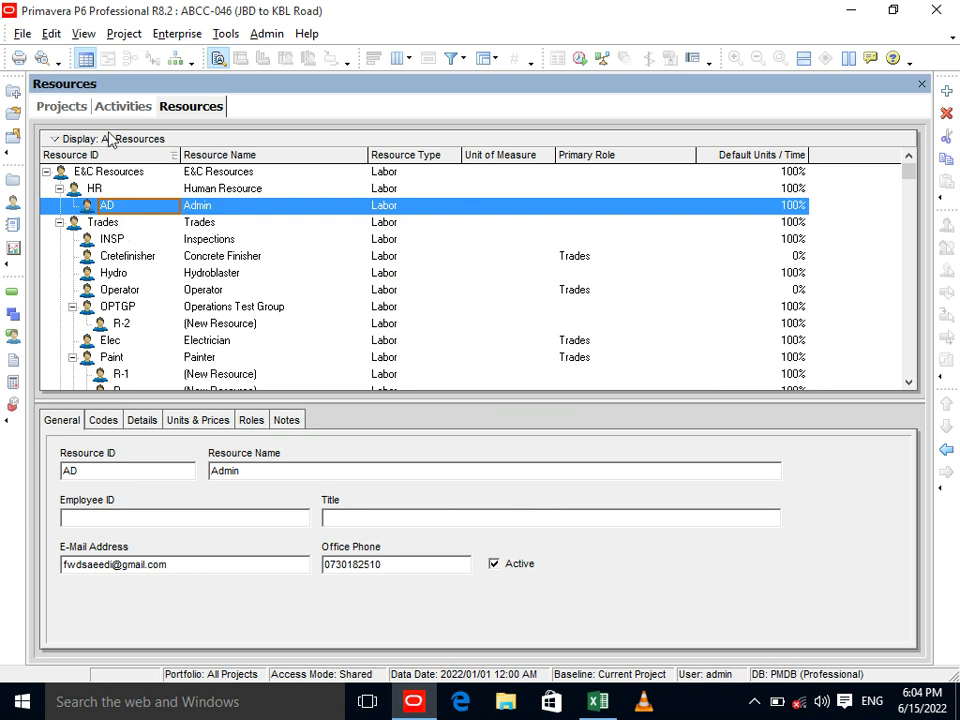
left_click(50, 33)
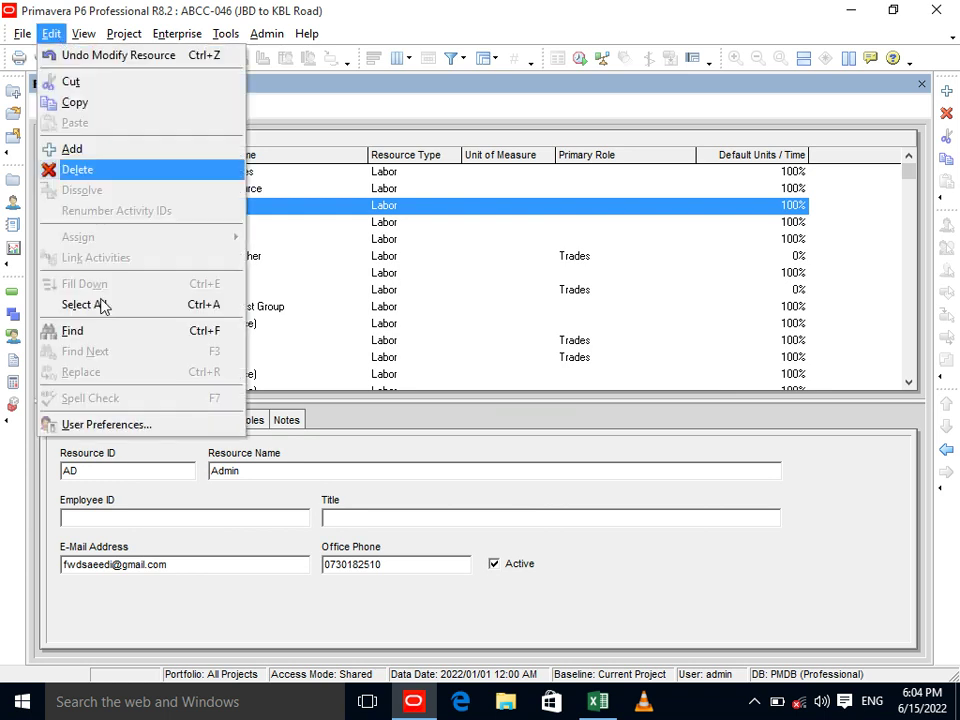
left_click(106, 424)
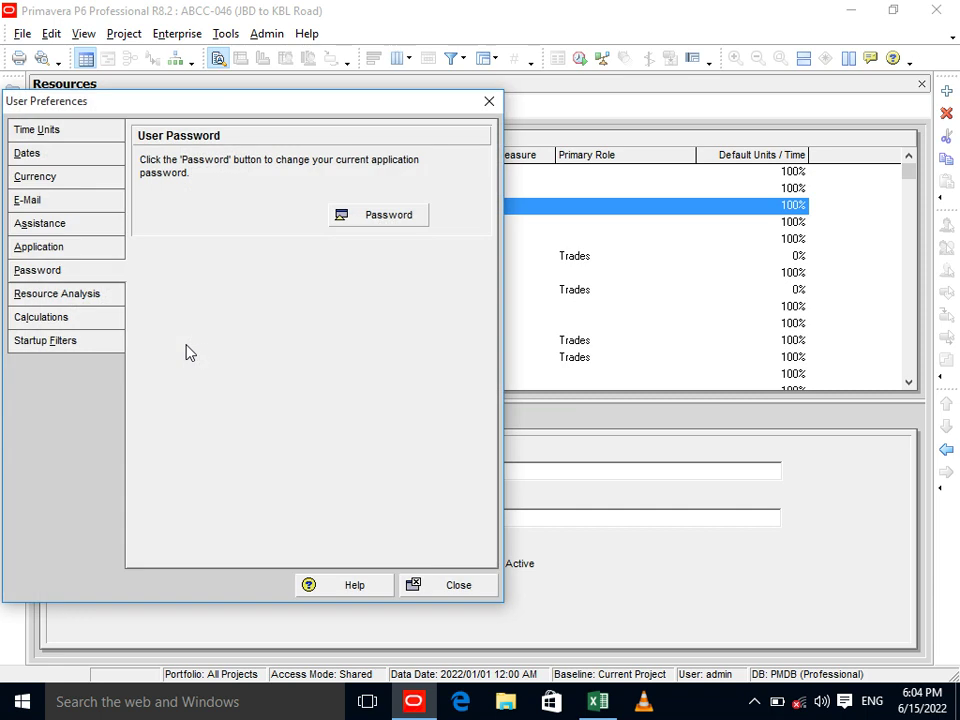
On the Time Units page, set Units/Time Format to Show as units/duration (4h/d).
left_click(45, 222)
left_click(40, 202)
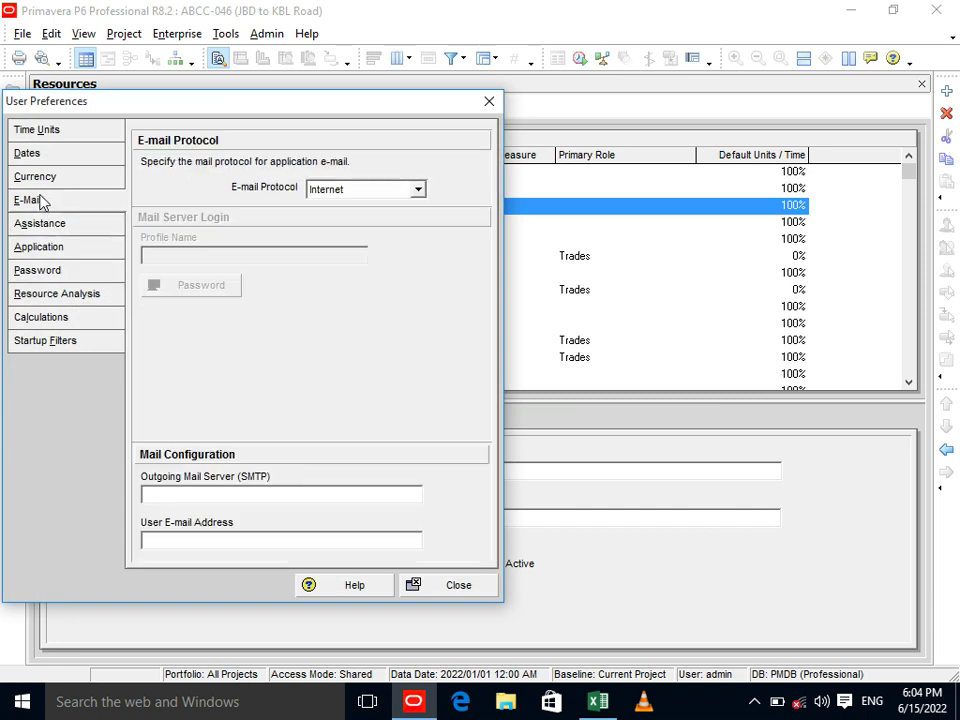
left_click(41, 177)
left_click(40, 158)
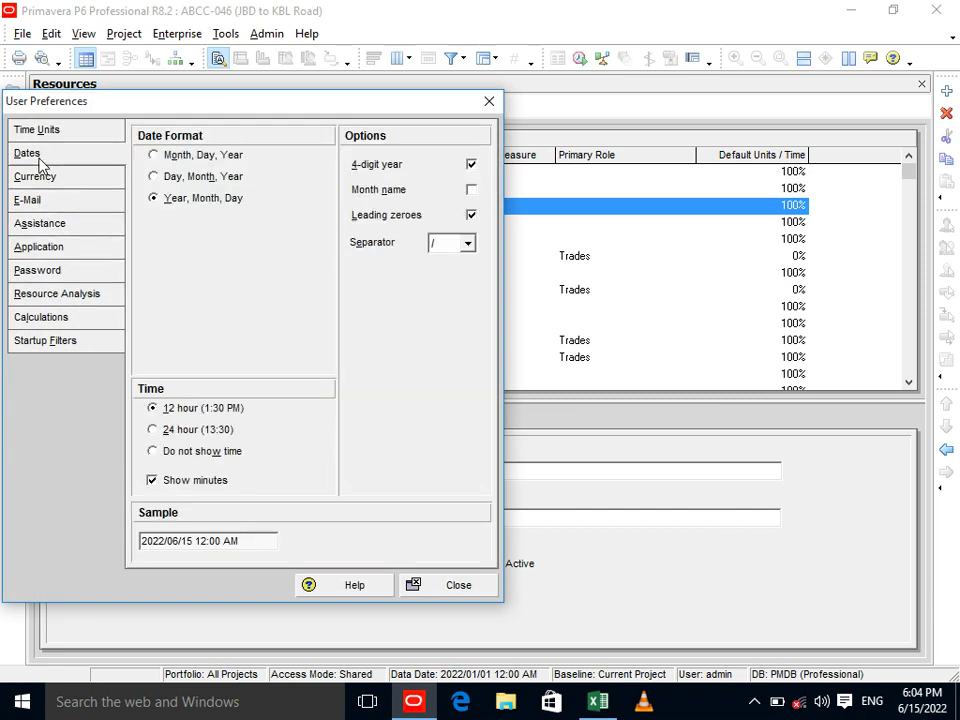
left_click(32, 126)
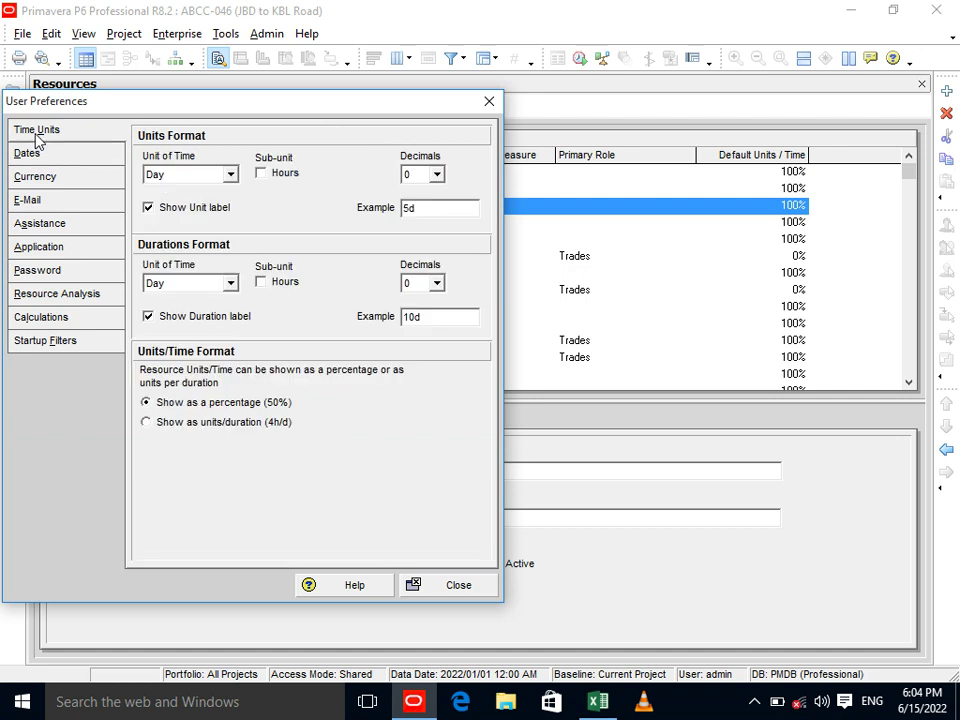
left_click(160, 421)
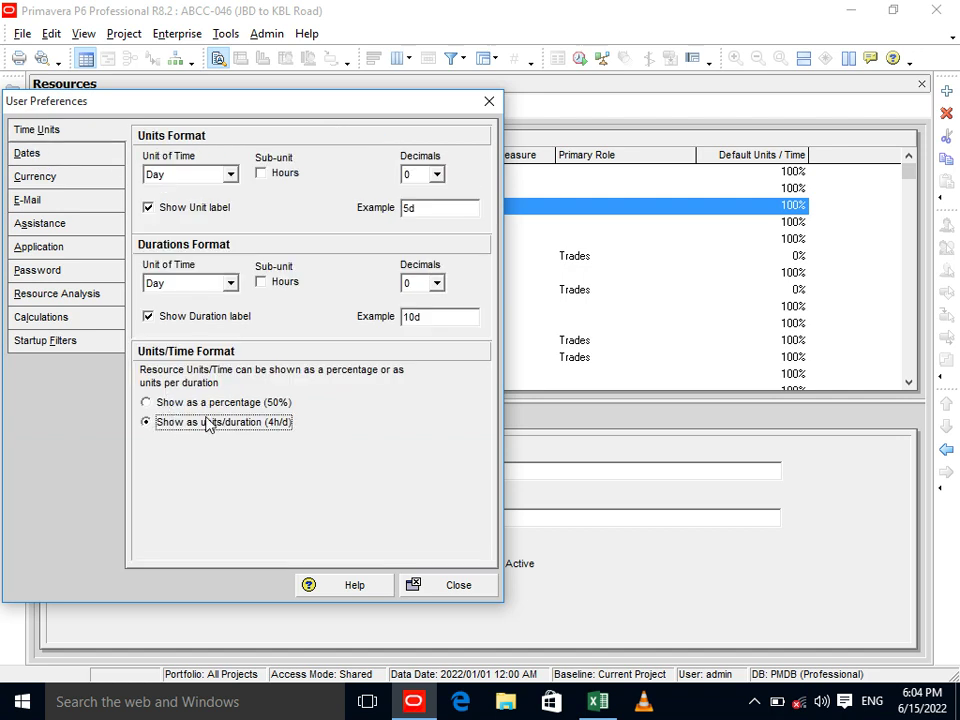
Apply the preferences and add a new resource under Admin with ID USL named unskill lebour.
left_click(432, 586)
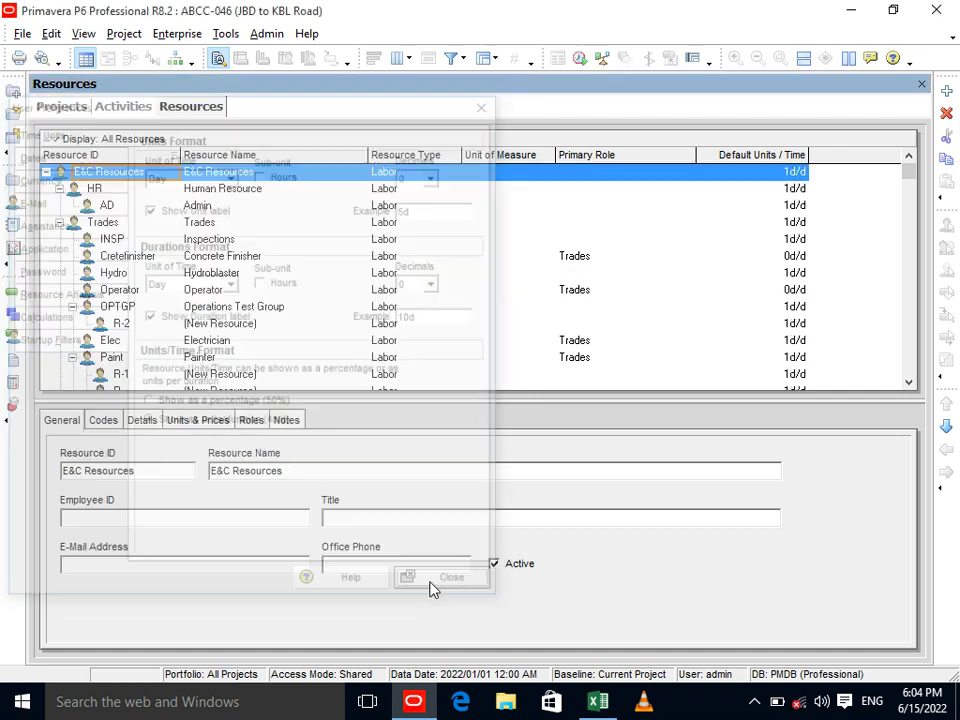
left_click(193, 205)
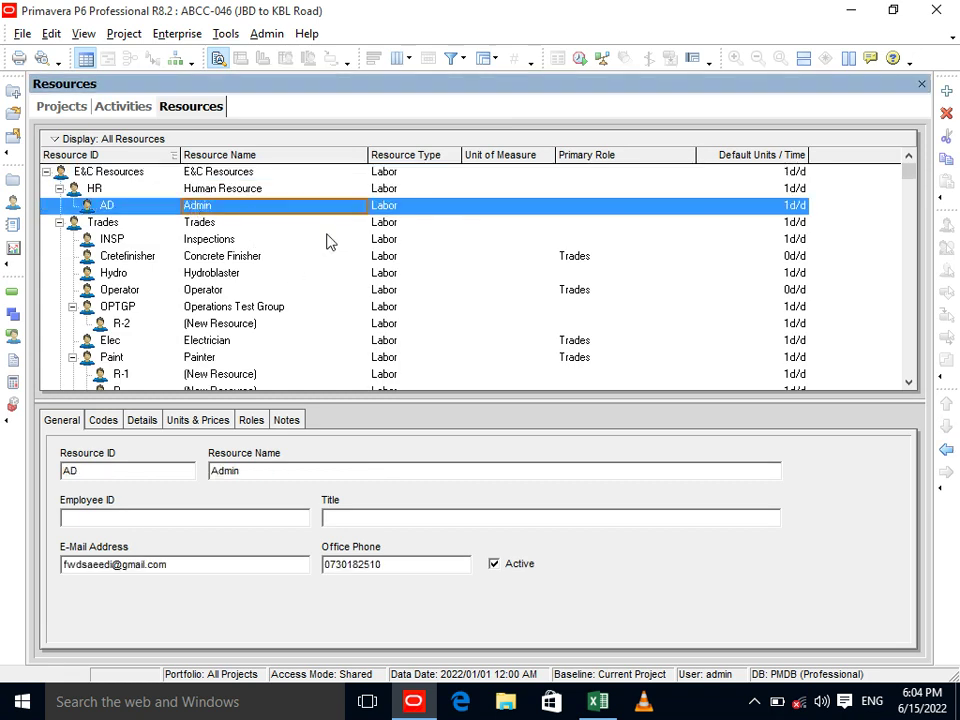
left_click(946, 91)
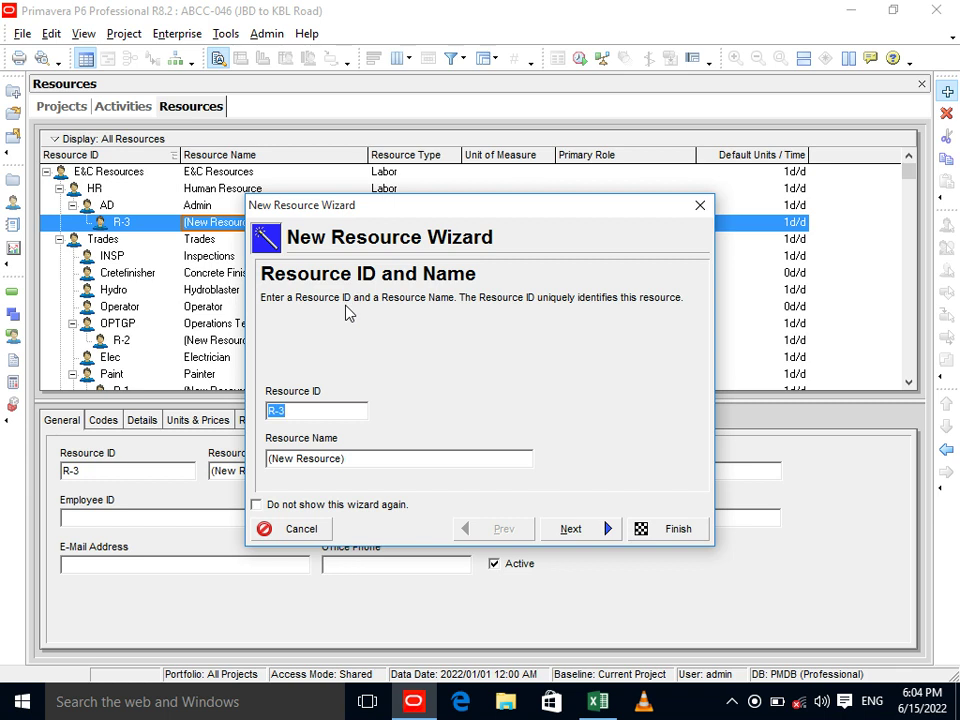
type("US")
key("BackSpace")
key("BackSpace")
type("SL")
left_click_drag(350, 459, 268, 459)
type("unskill lebour")
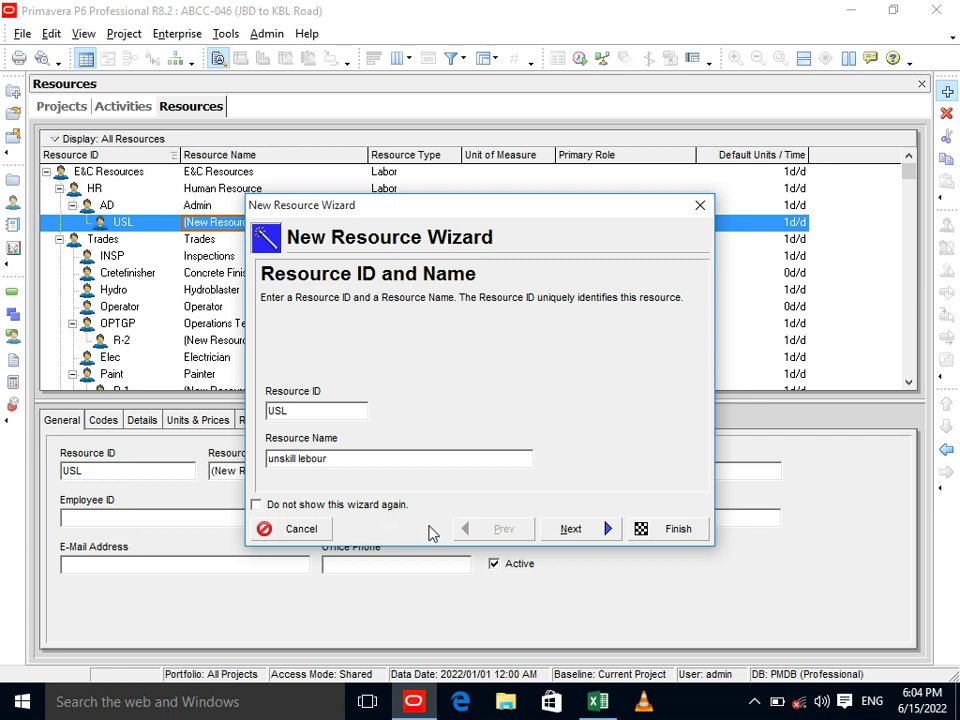
Keep the Labor type and select the Price/Unit value on the Units / Time & Prices page.
left_click(570, 529)
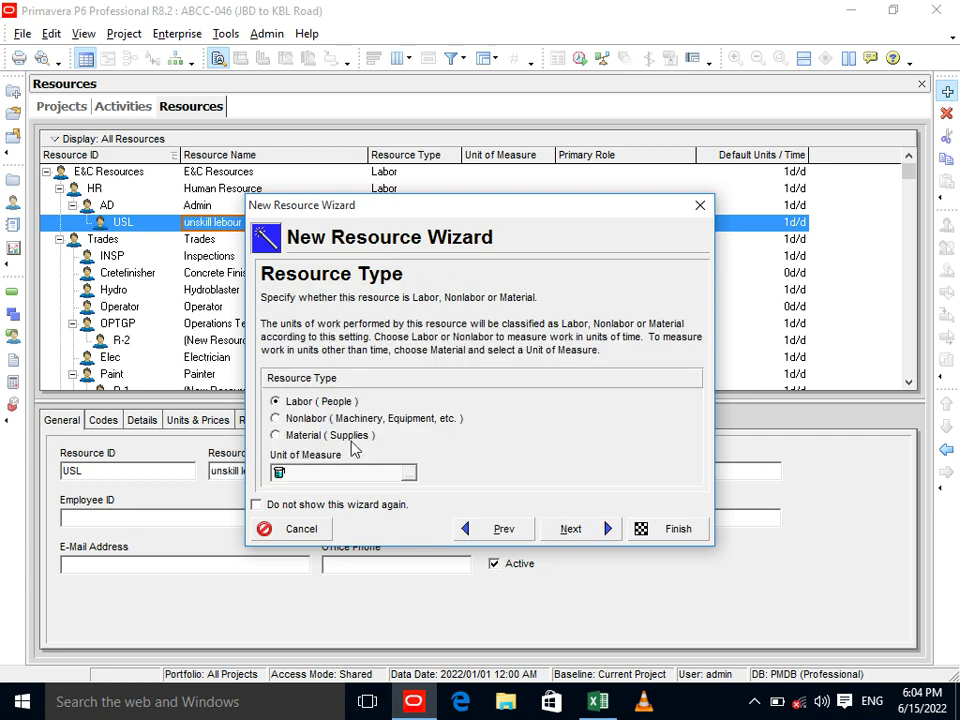
left_click(582, 529)
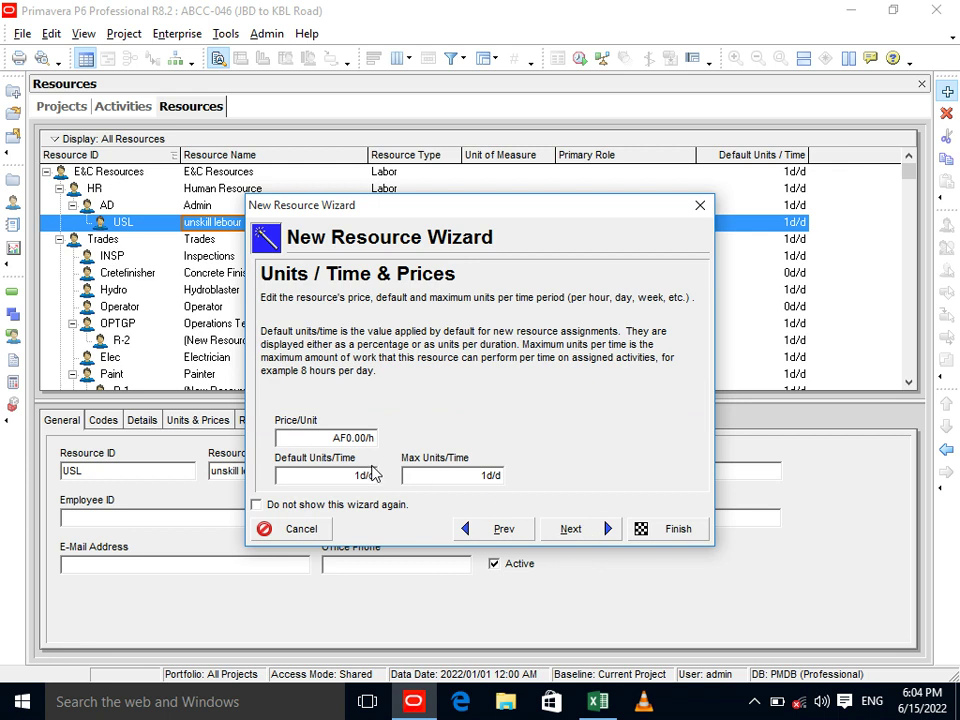
left_click(336, 440)
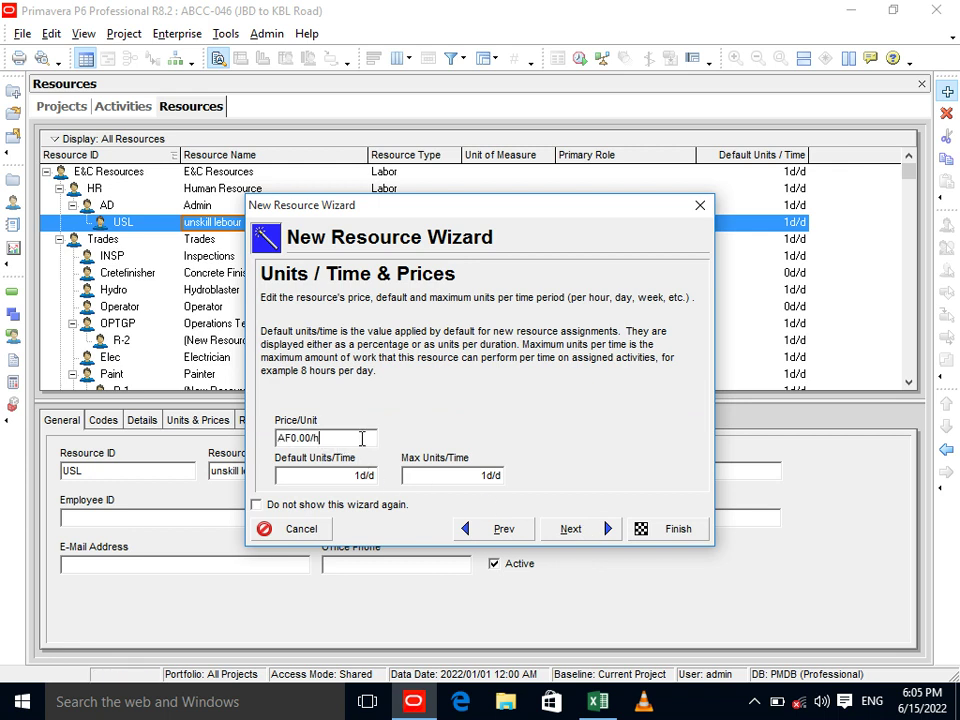
left_click_drag(362, 438, 272, 444)
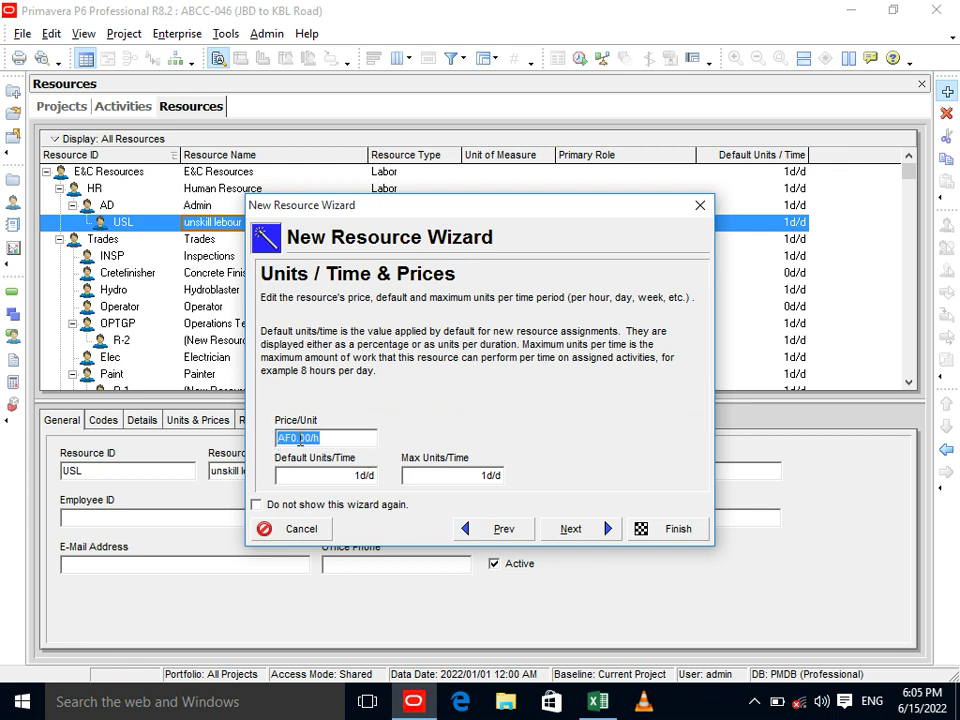
left_click(597, 701)
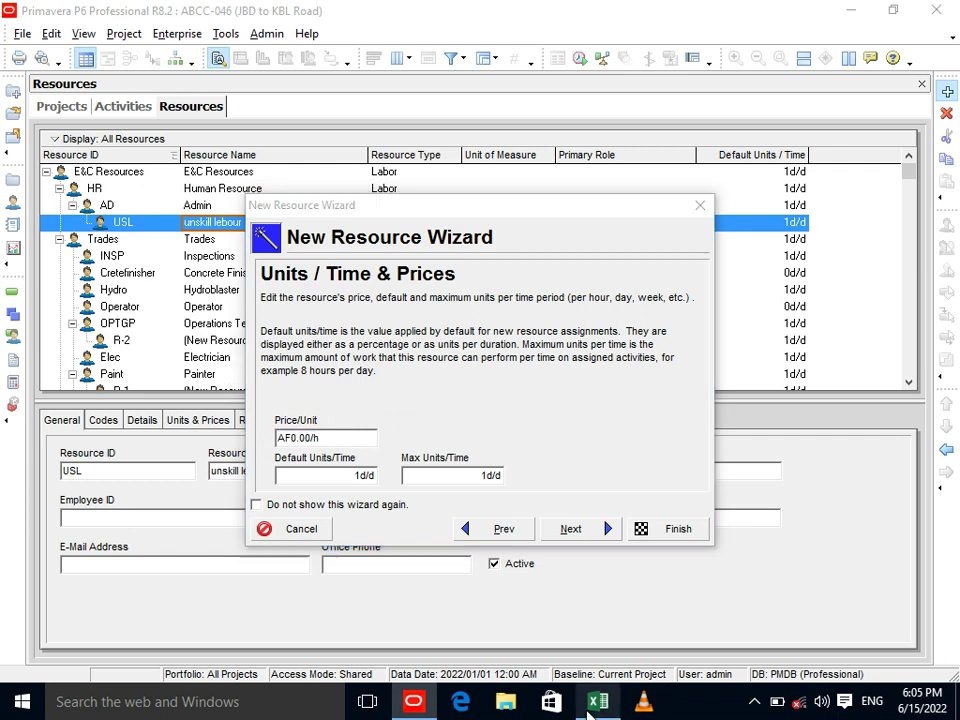
Enter the daily rate 300 in D18 and =D18/8 in D20, giving 37.5.
left_click(487, 530)
type("300")
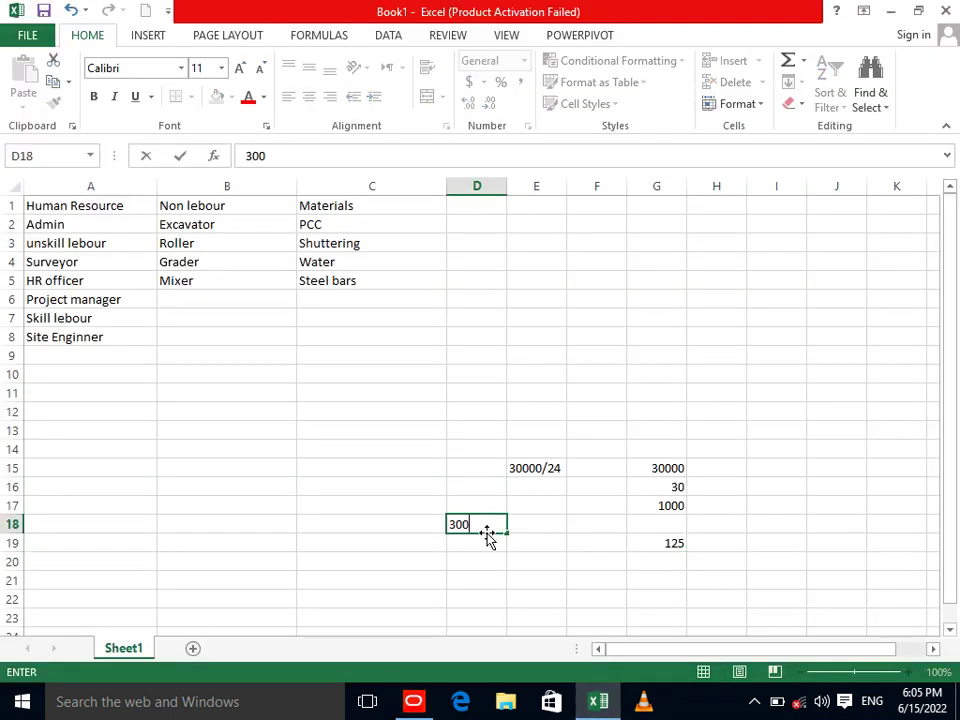
key("Return")
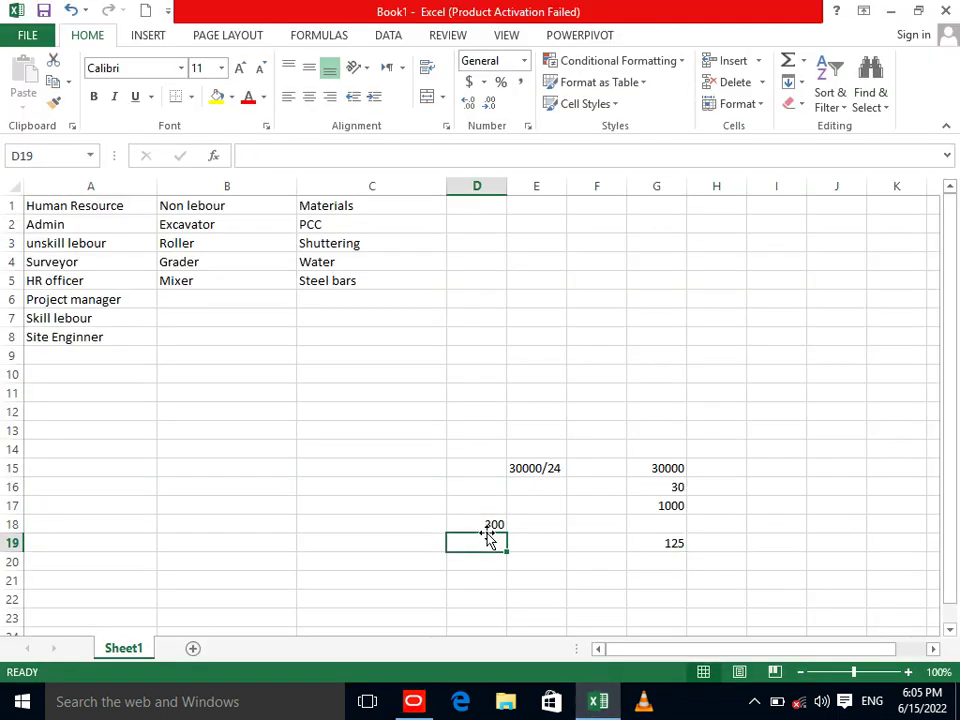
key("Up")
key("Down")
key("Down")
type("=")
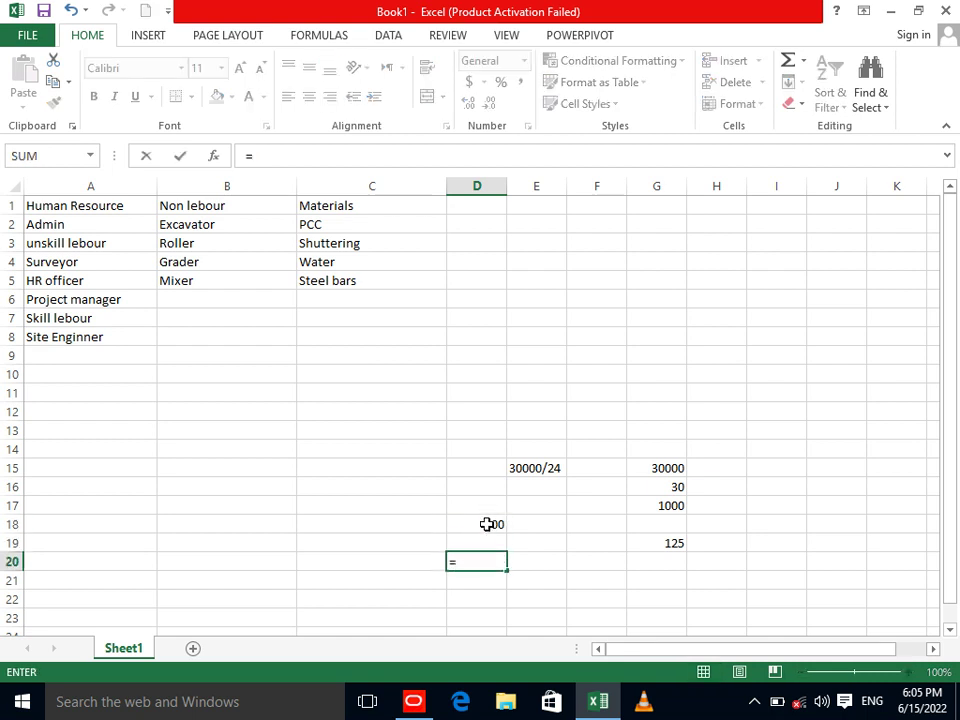
left_click(487, 524)
type("/8")
key("Return")
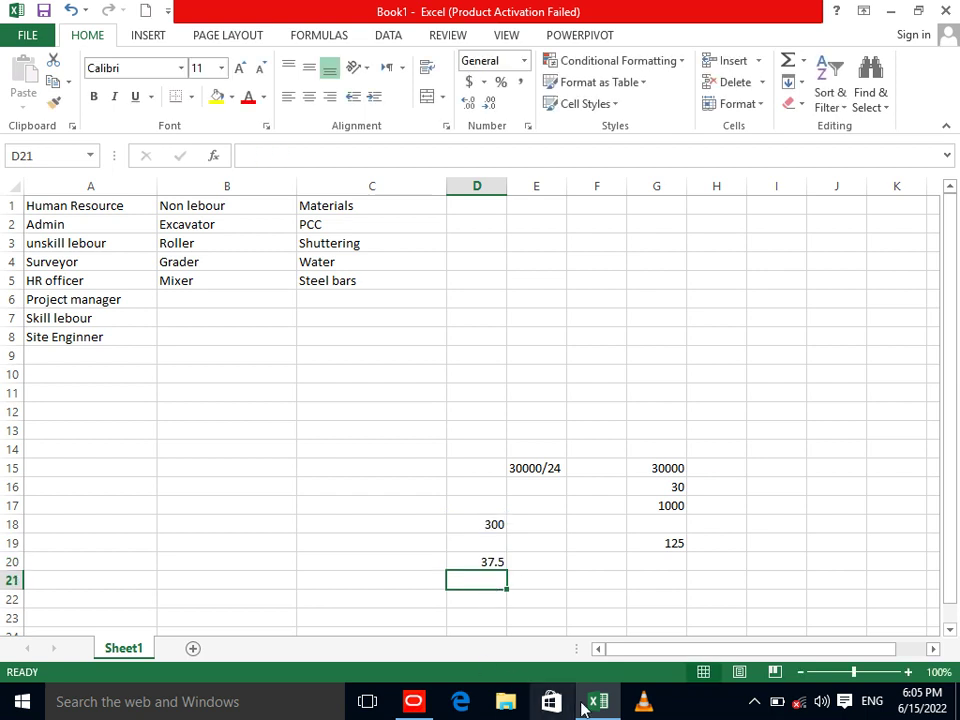
Set unskill lebour's price per unit to AF37.00/h and default units per time to 8h.
left_click(413, 701)
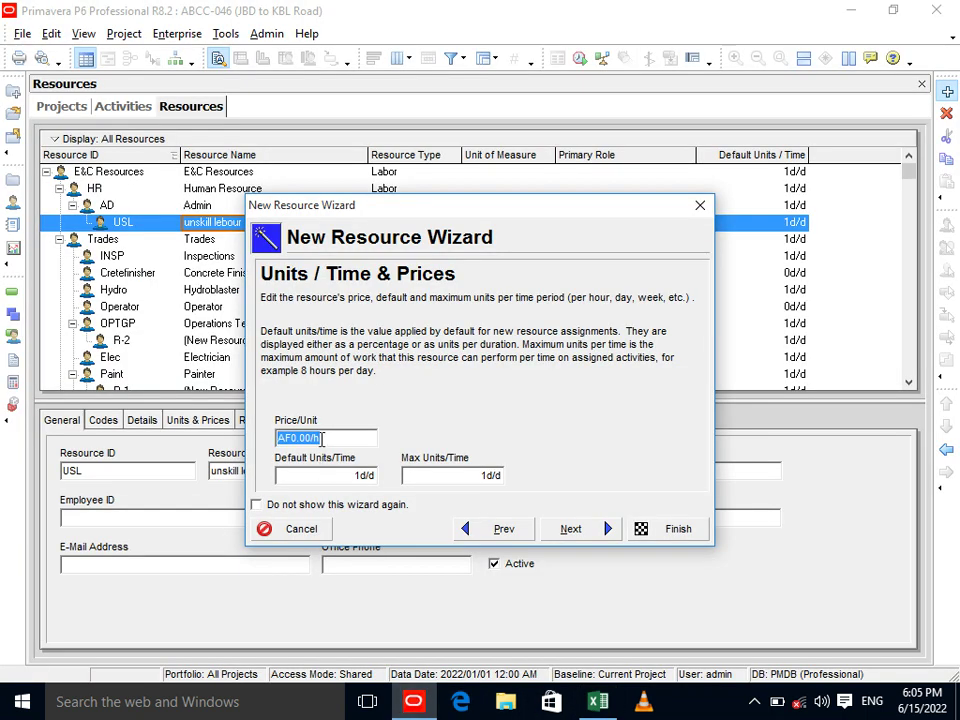
type("37")
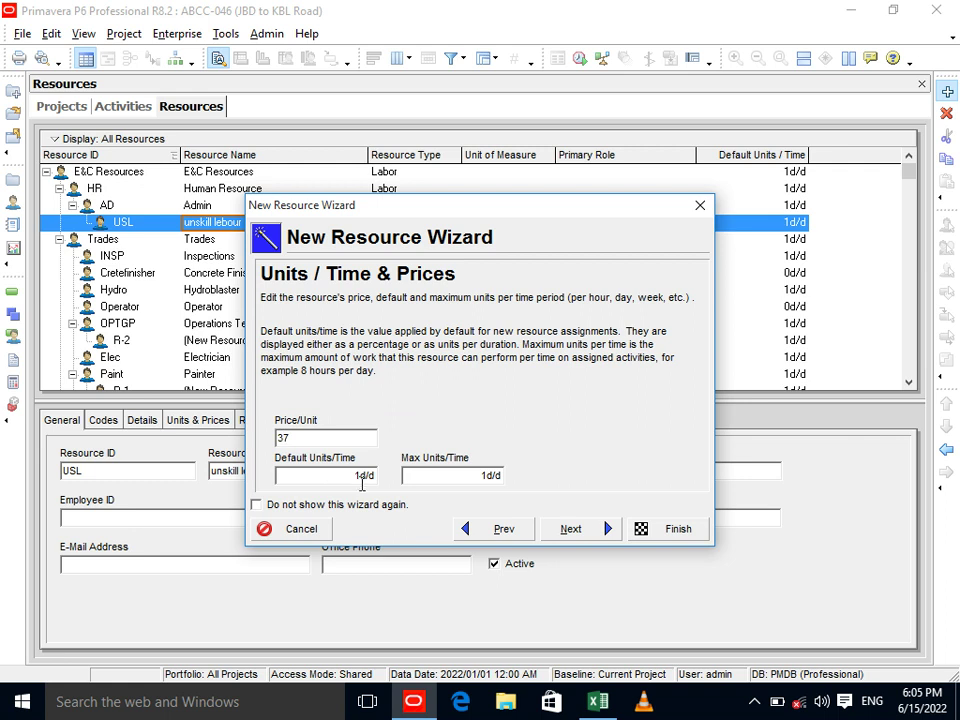
left_click(362, 478)
left_click_drag(299, 476, 289, 477)
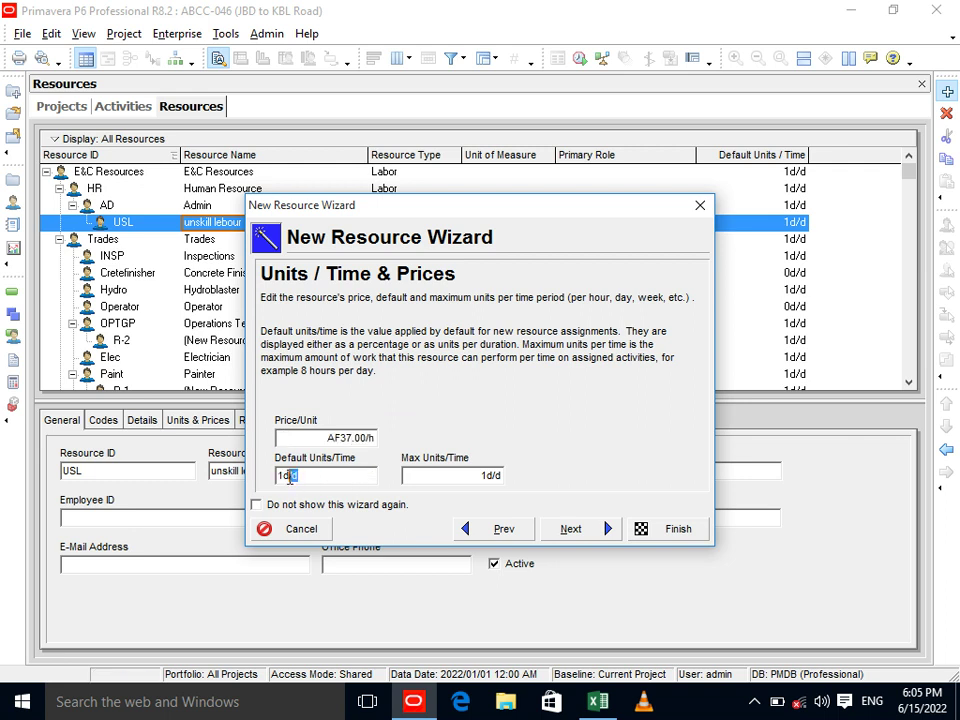
left_click_drag(291, 476, 270, 482)
type("8h")
left_click(448, 478)
left_click_drag(448, 478, 392, 491)
key("BackSpace")
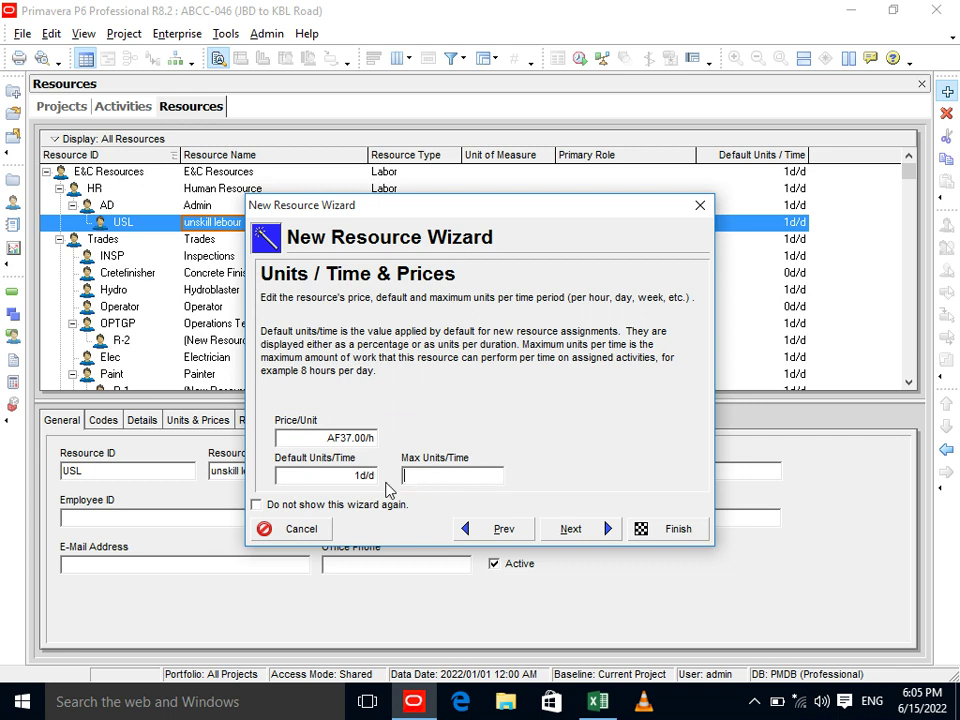
Pass the phone, roles, ABCC calendar and actuals pages, then finish the Labor resource.
left_click(571, 528)
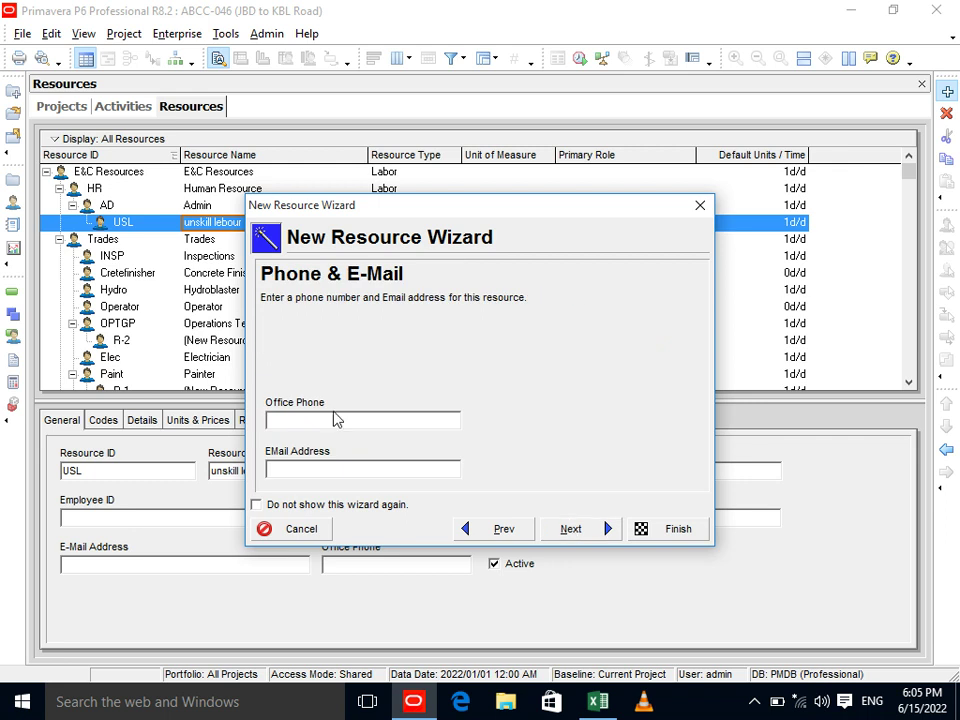
left_click(578, 534)
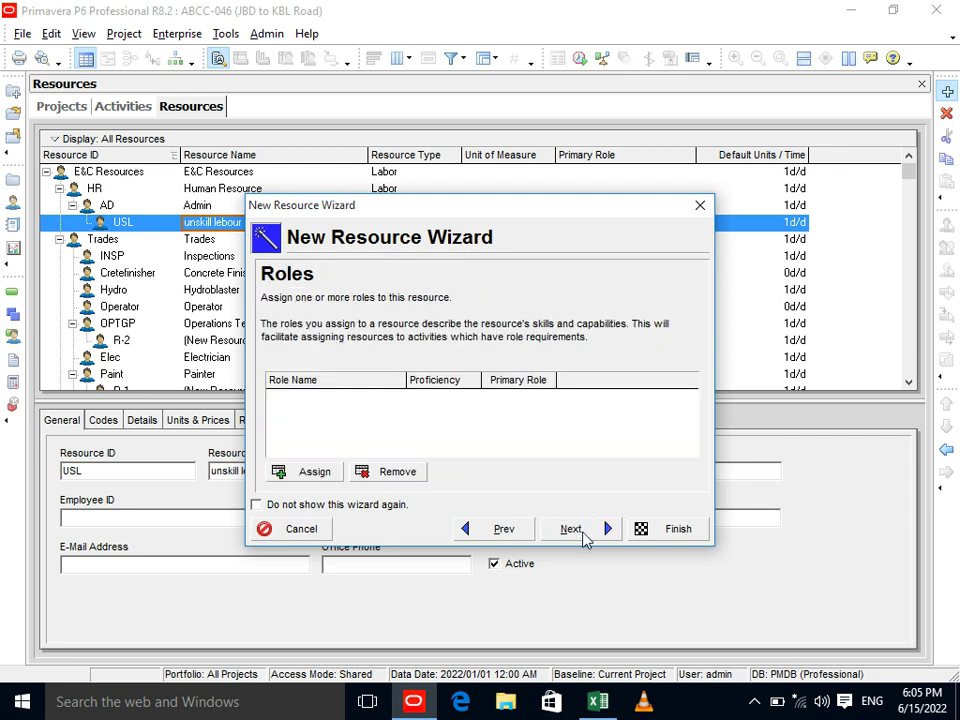
left_click(585, 536)
left_click(583, 536)
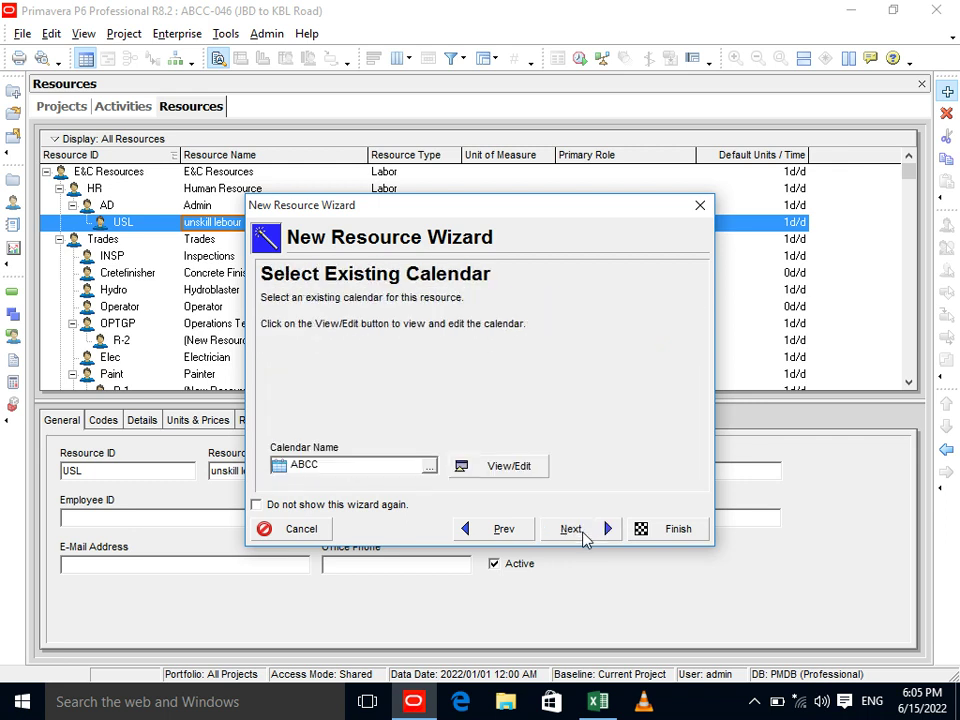
left_click(598, 524)
left_click(605, 526)
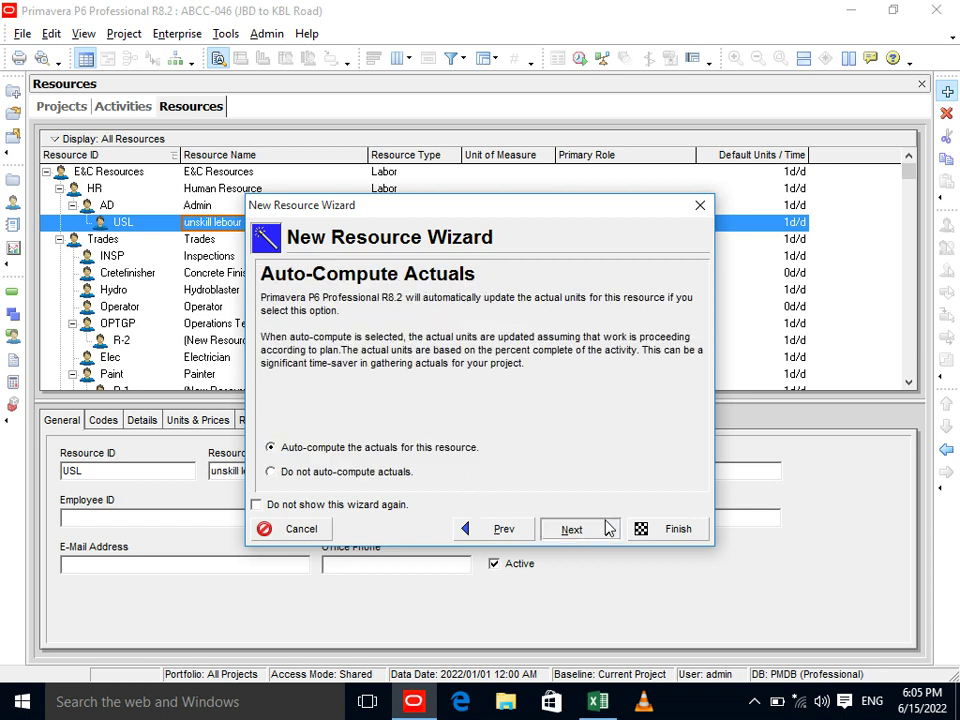
left_click(647, 530)
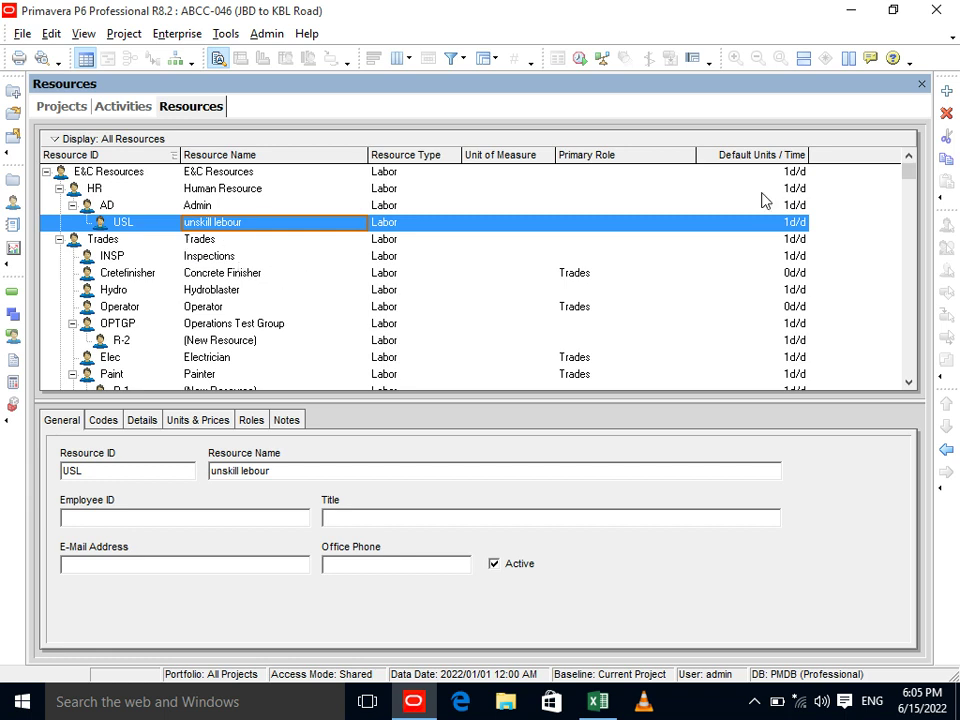
Create resource NL 'non lebour' under USL as Nonlabor, keeping the remaining wizard defaults.
left_click(946, 91)
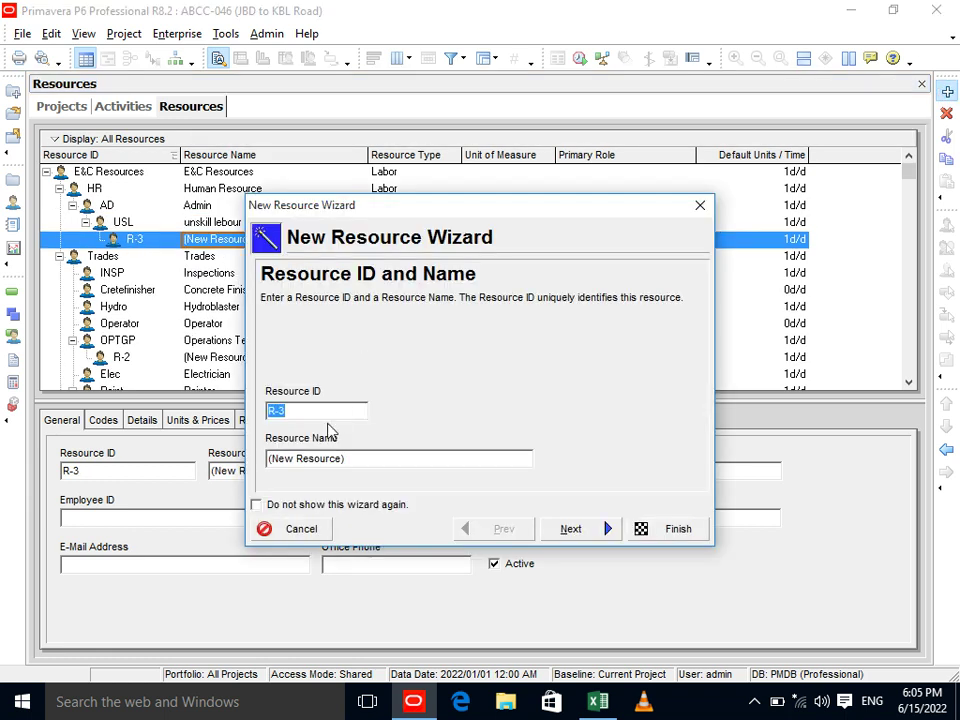
type("NL")
key("Tab")
type("n")
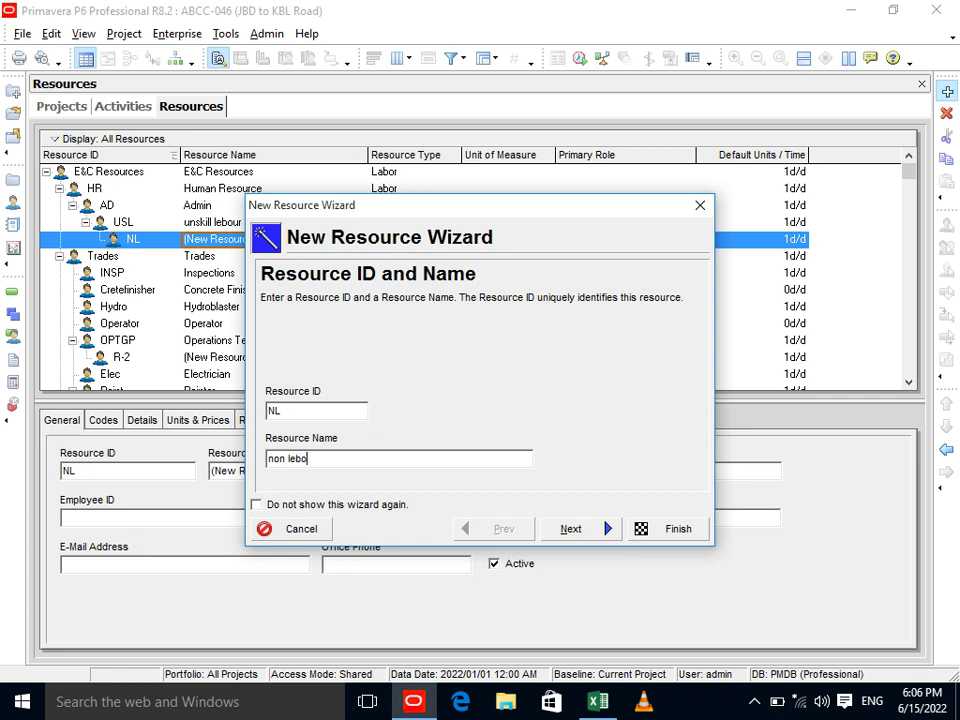
left_click(548, 535)
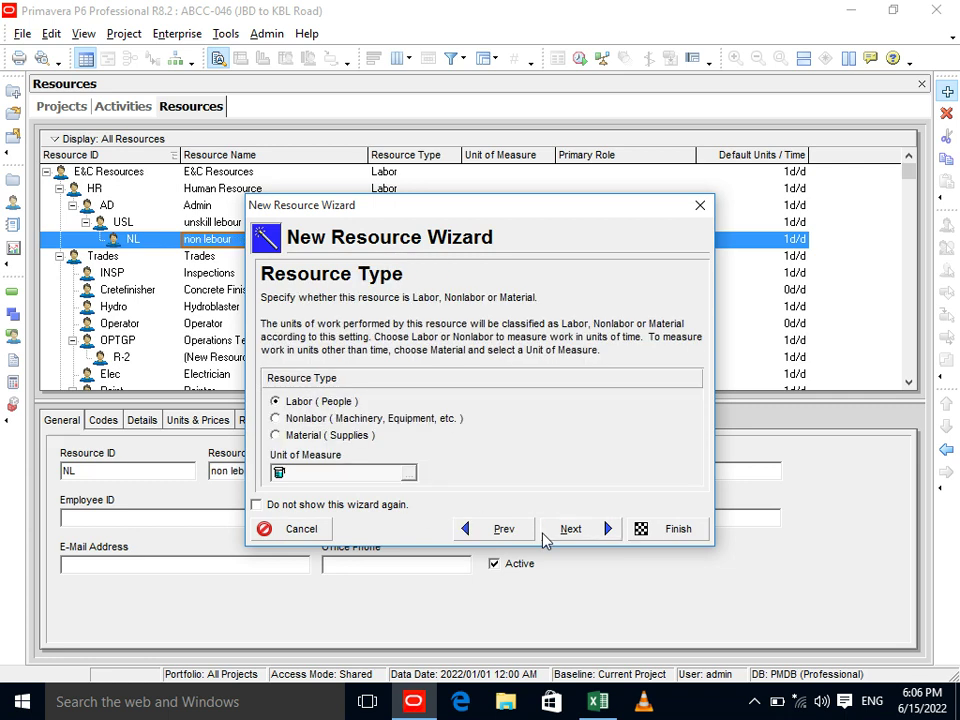
left_click(377, 422)
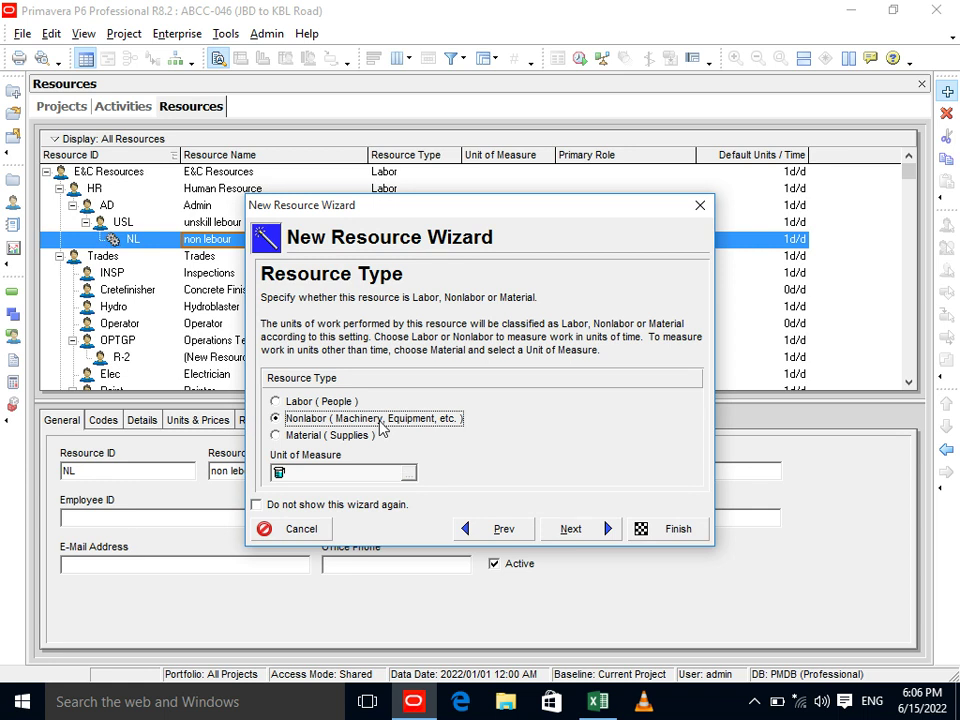
left_click(579, 528)
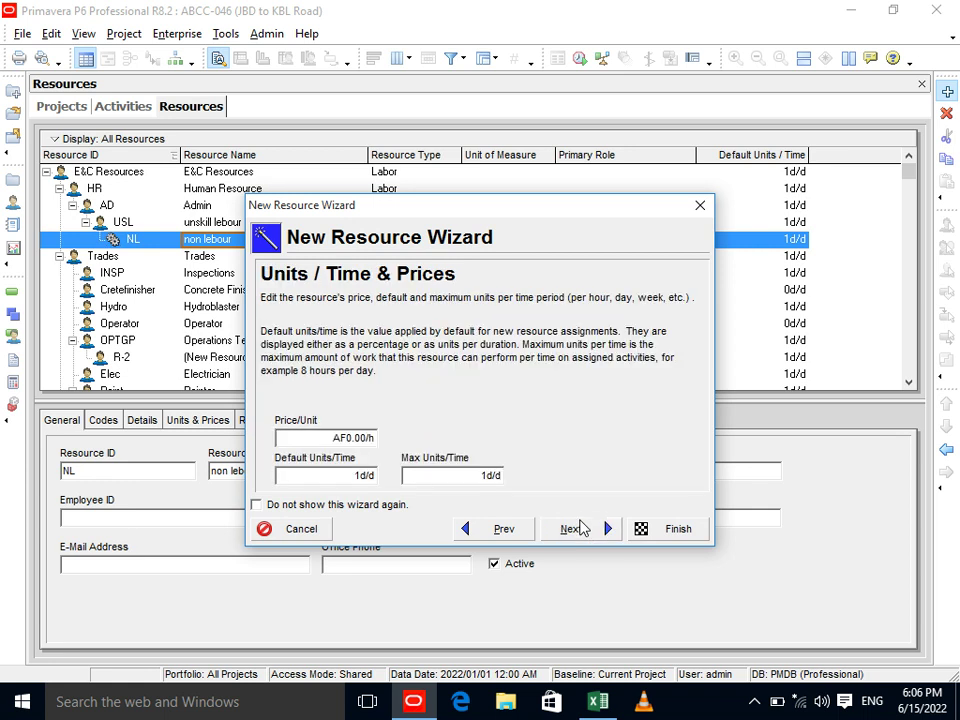
left_click(579, 528)
left_click(579, 528)
left_click(579, 528)
left_click(579, 528)
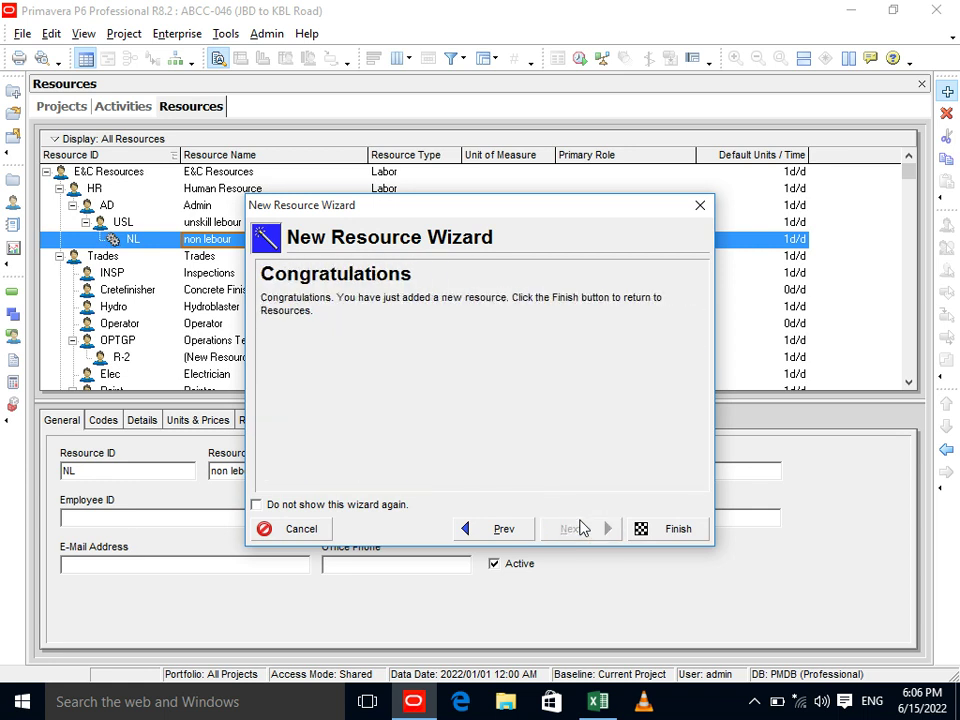
left_click(652, 529)
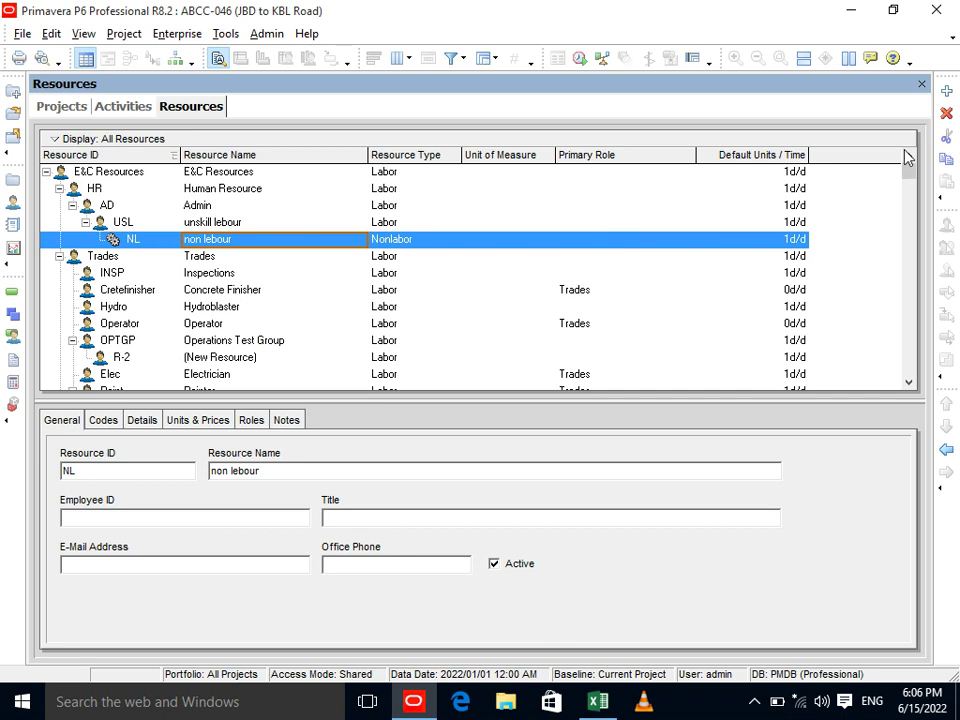
Try repositioning NL in the hierarchy with the outdent, indent and up/down arrows.
left_click(946, 451)
left_click(946, 451)
left_click(946, 451)
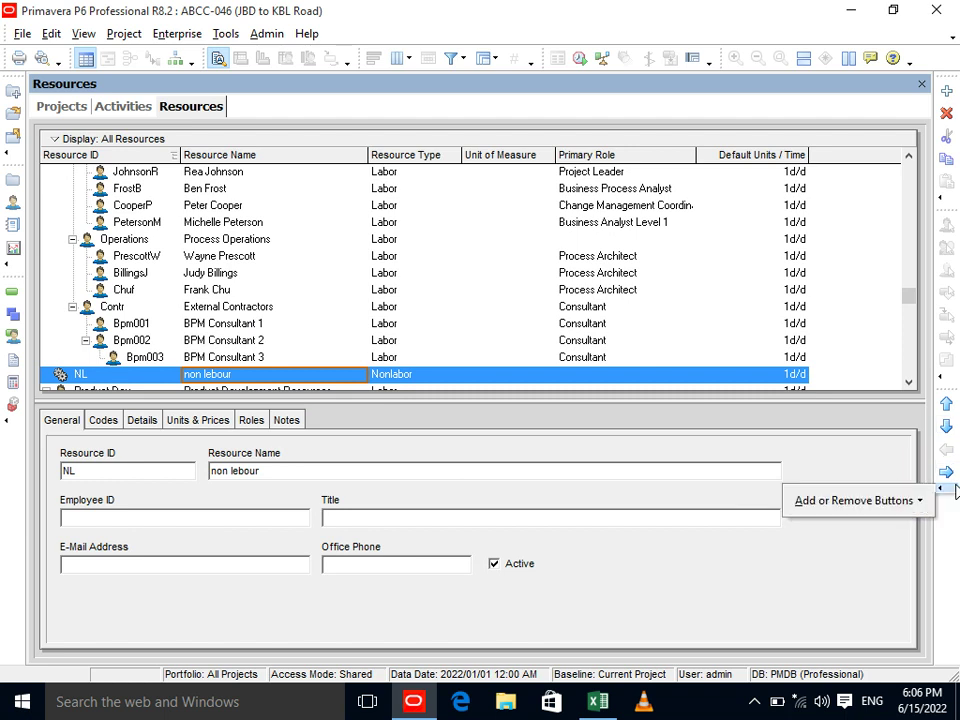
left_click(948, 474)
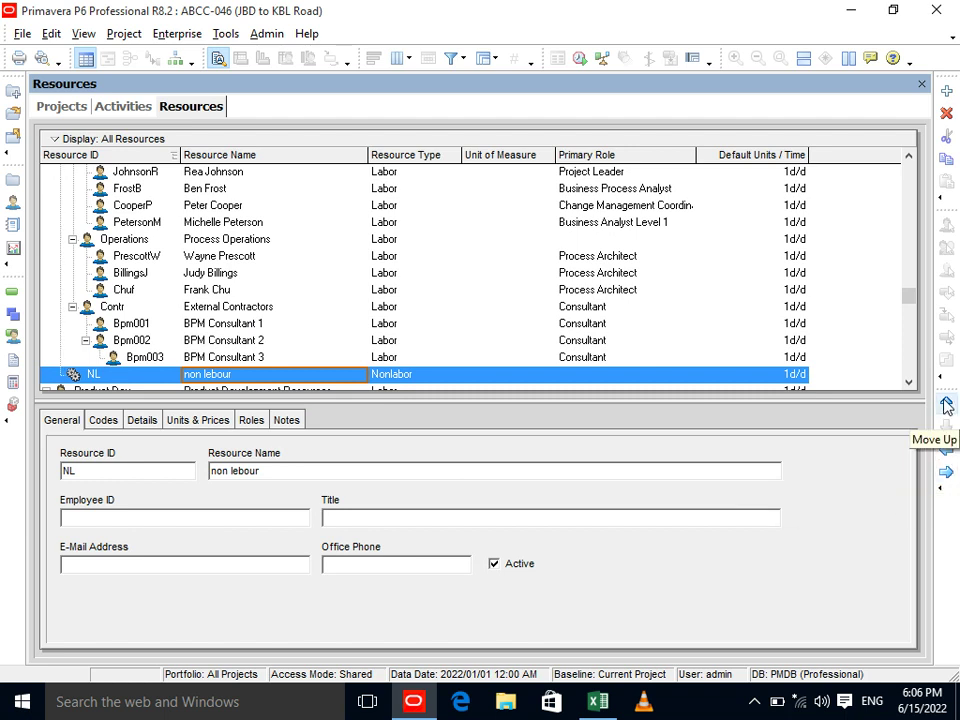
left_click(946, 404)
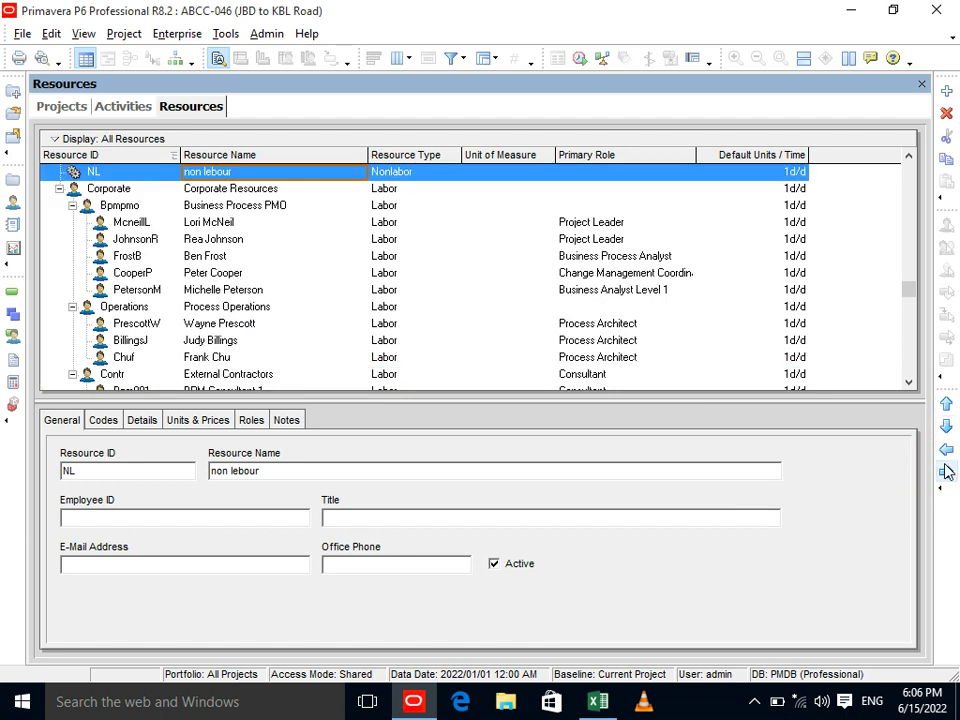
left_click(946, 428)
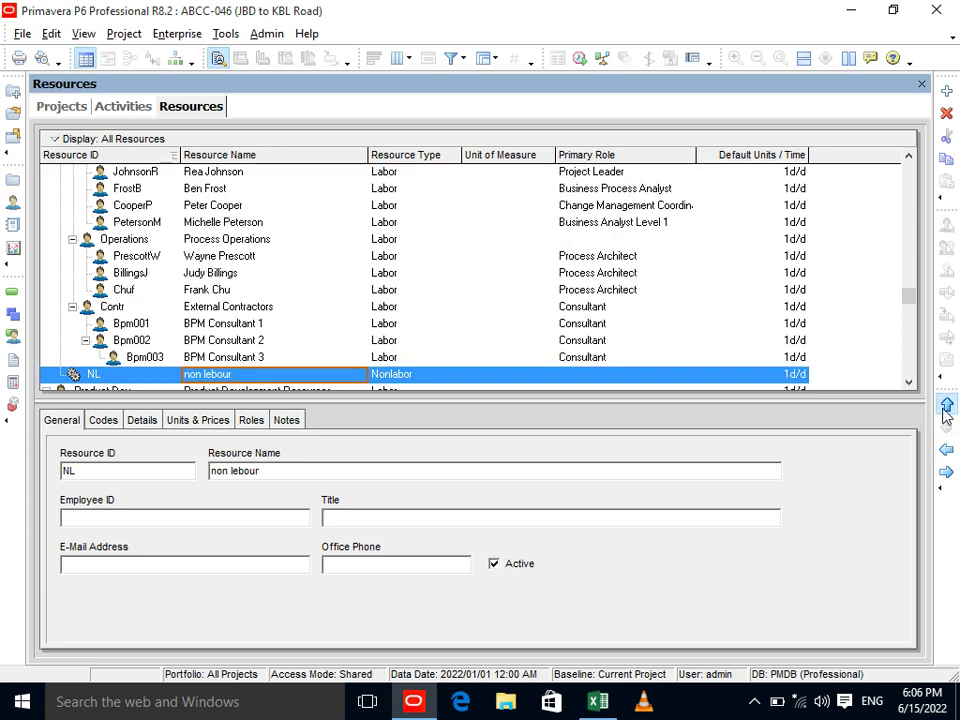
left_click(946, 428)
left_click(946, 472)
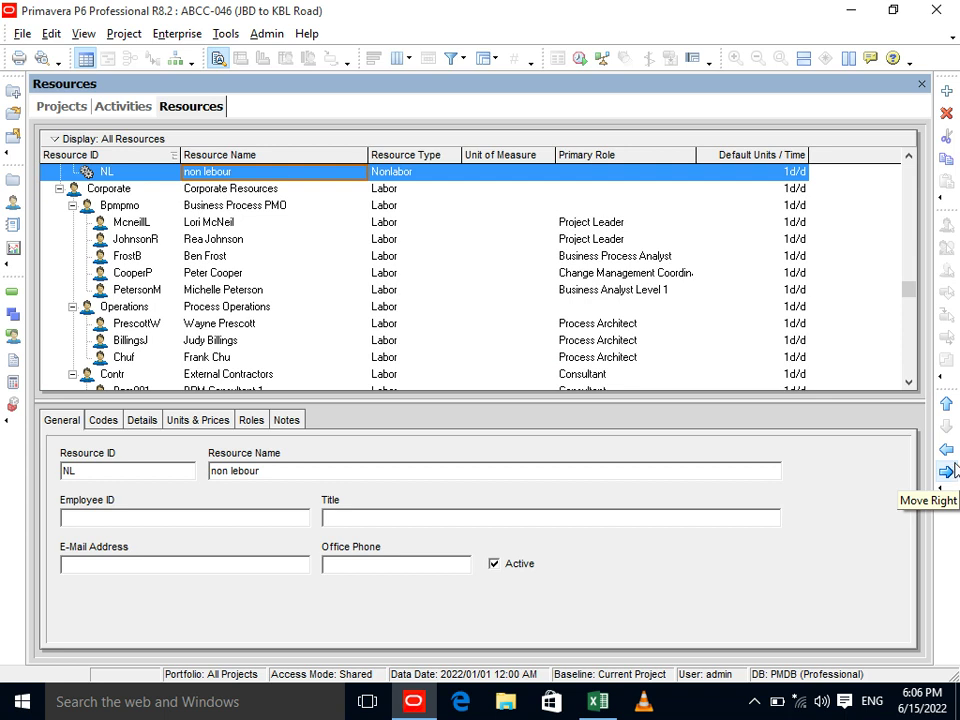
left_click(946, 450)
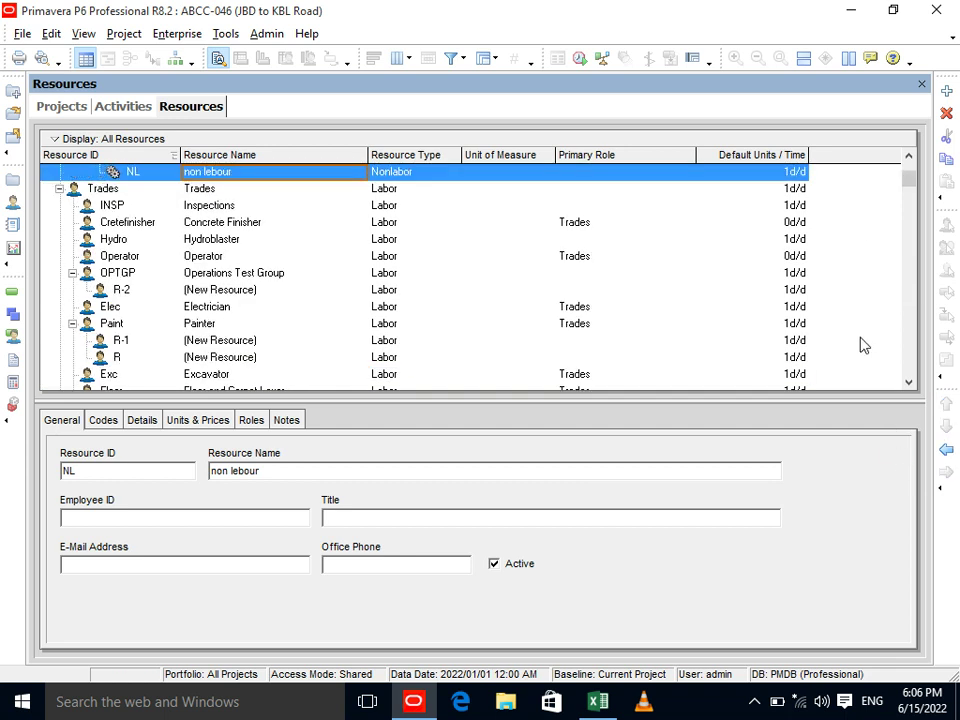
Outdent NL three levels so it sits under E&C Resources, level with HR.
left_click(909, 157)
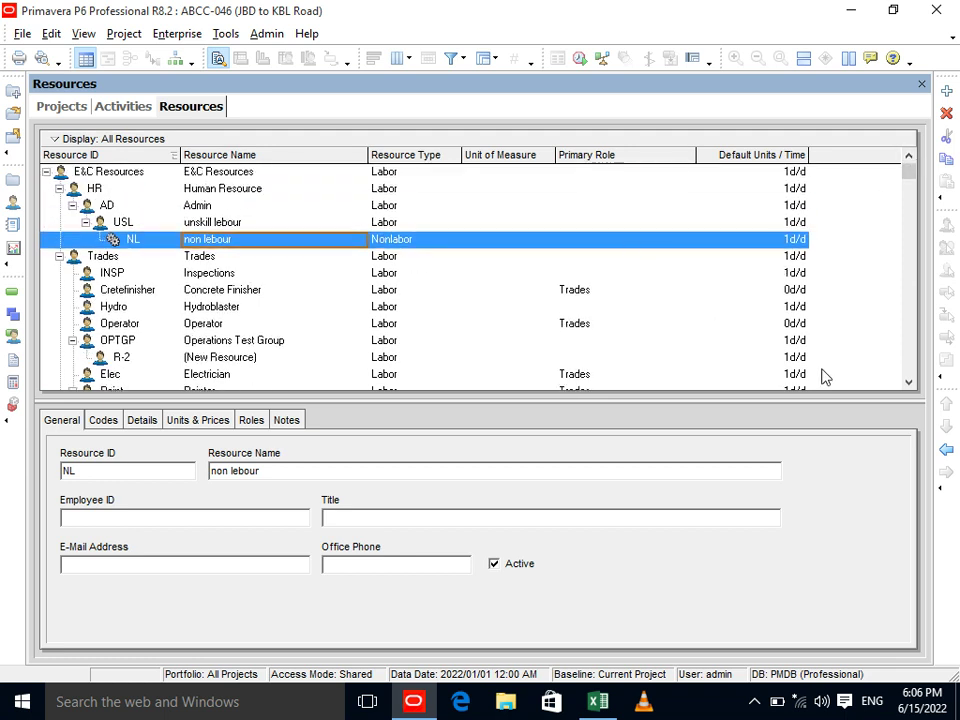
left_click(947, 451)
left_click(947, 451)
left_click(947, 451)
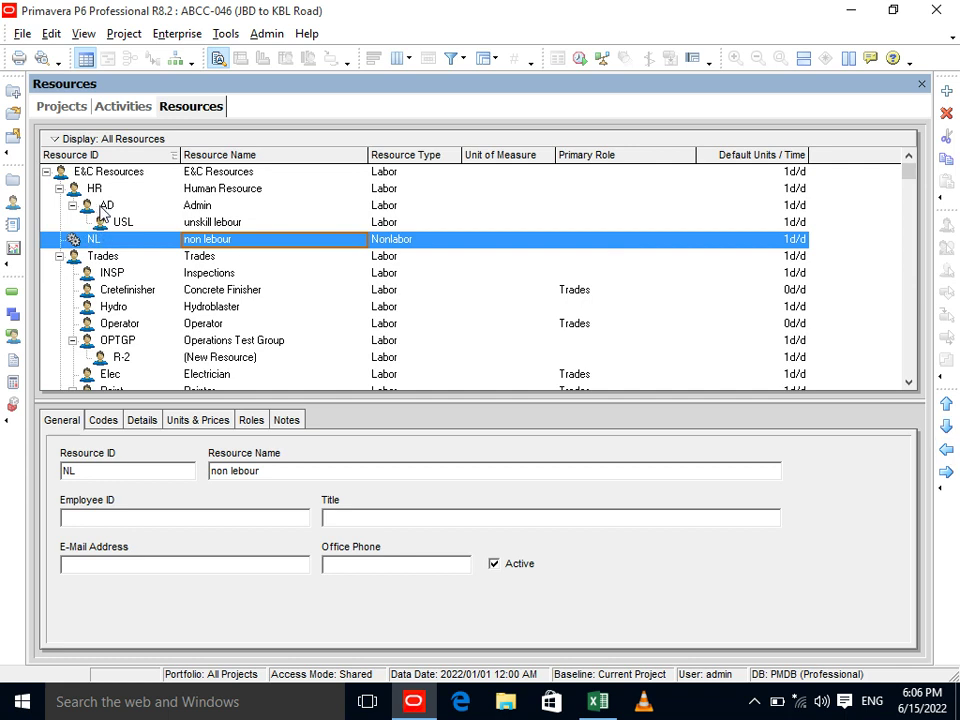
Start a new resource under NL with ID EVC, name Excavator, and Nonlabor type.
left_click(948, 93)
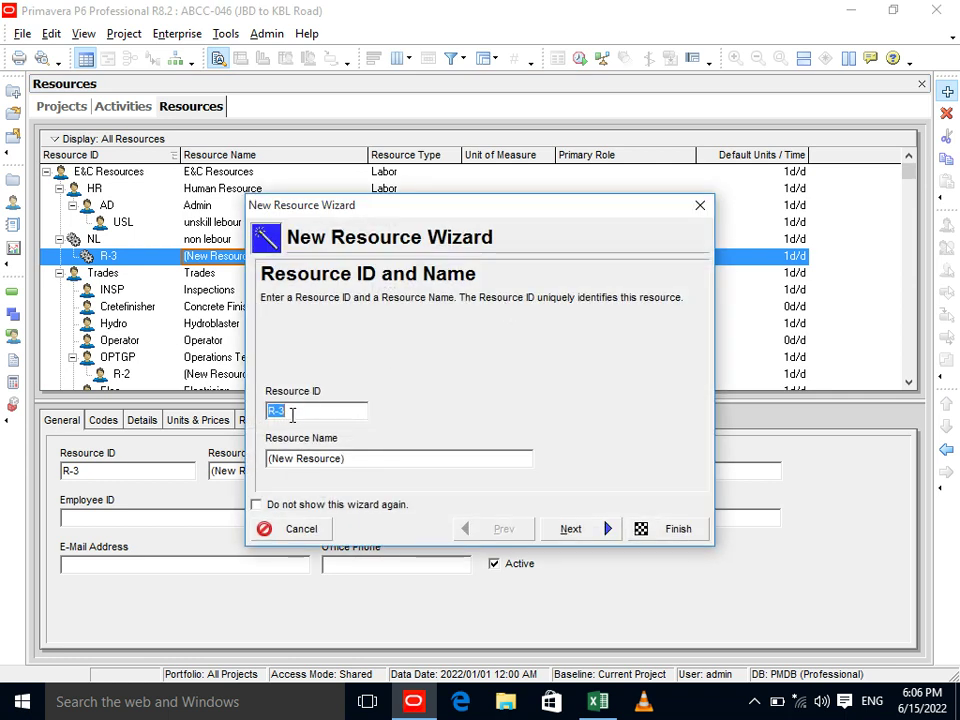
type("EVC")
key("Tab")
type("E")
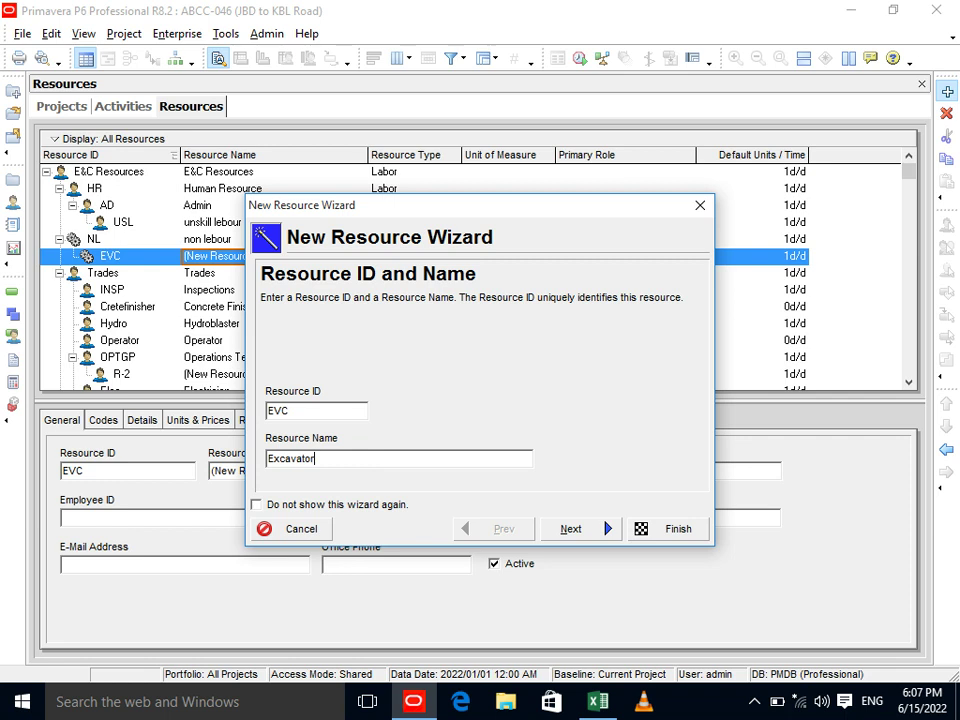
left_click(563, 531)
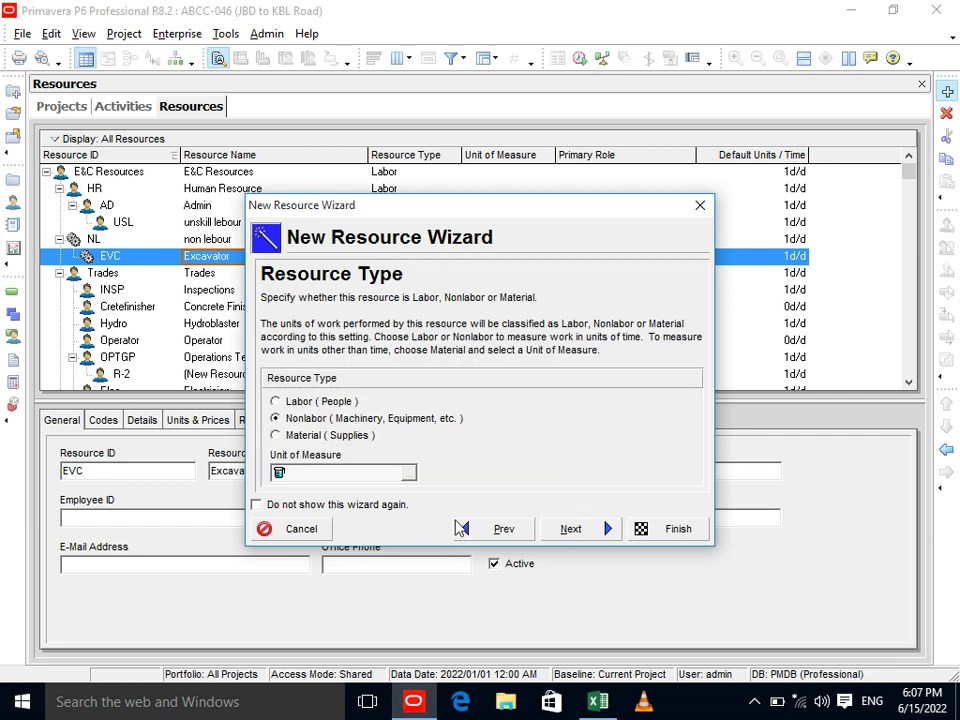
left_click(584, 537)
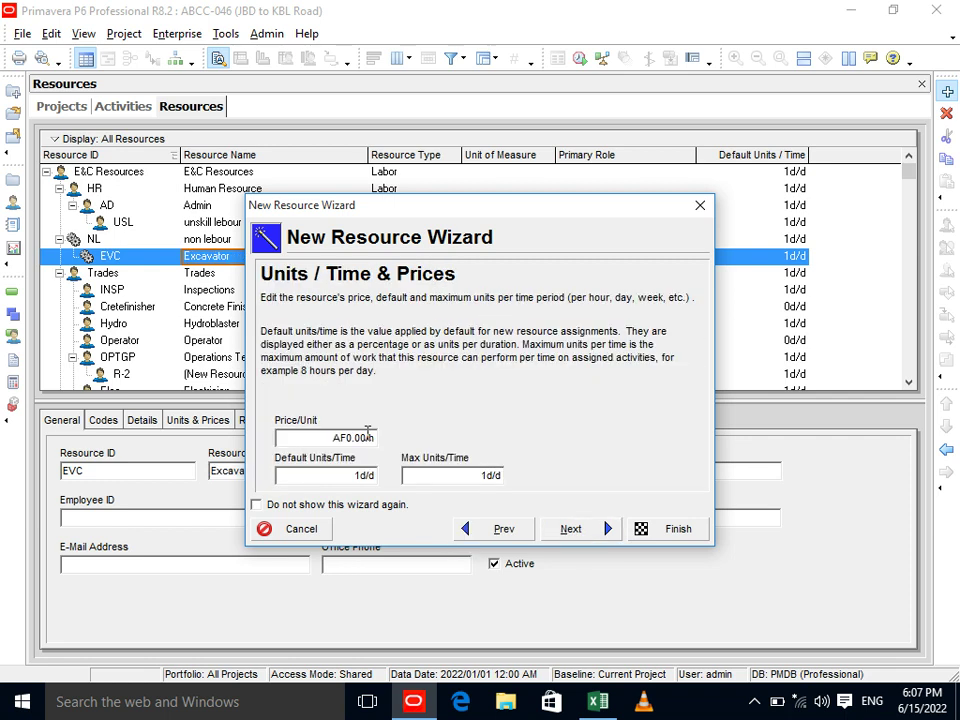
Set the Excavator's price per unit to 800 and default units per time to 8h.
left_click(349, 437)
left_click_drag(349, 437, 268, 443)
type("800")
left_click(312, 475)
left_click_drag(288, 478, 278, 484)
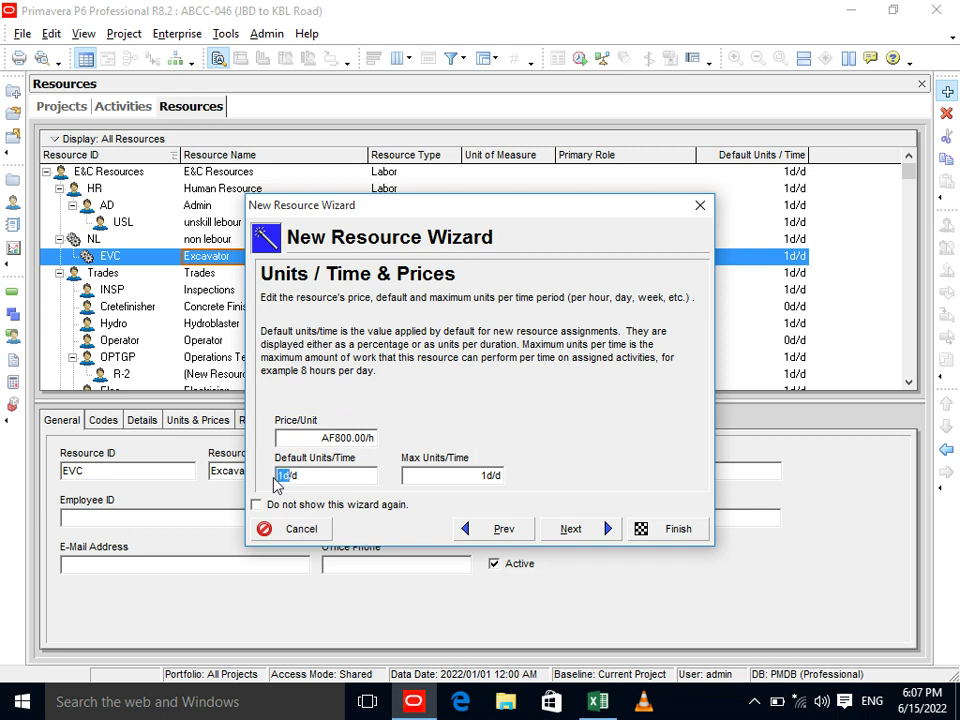
type("8h")
key("Tab")
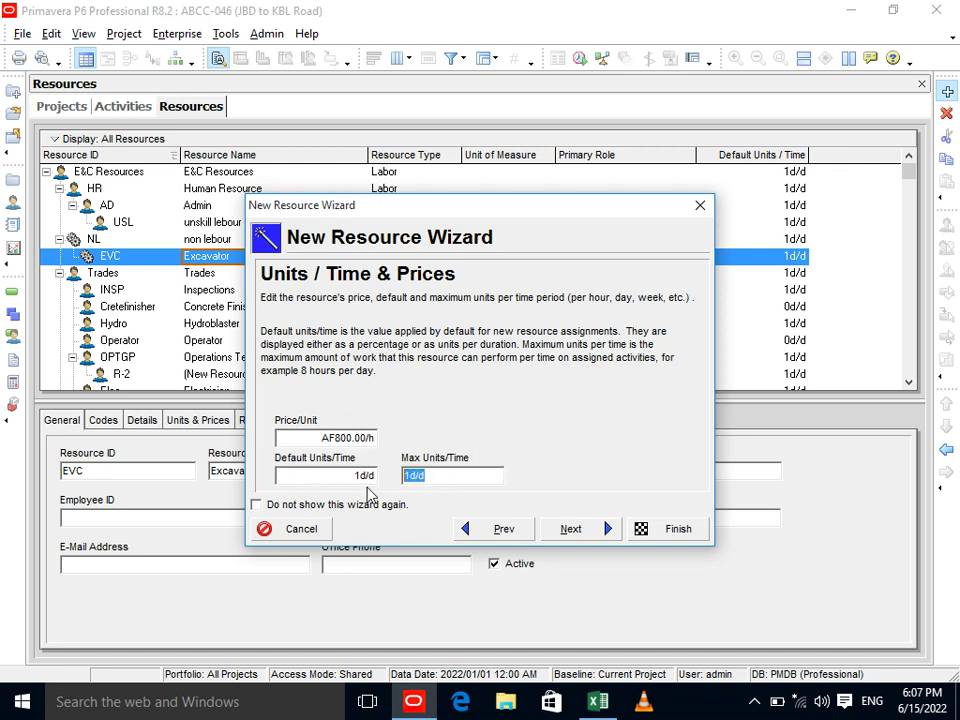
Skip the contact and role pages and choose a new personal calendar.
left_click(568, 530)
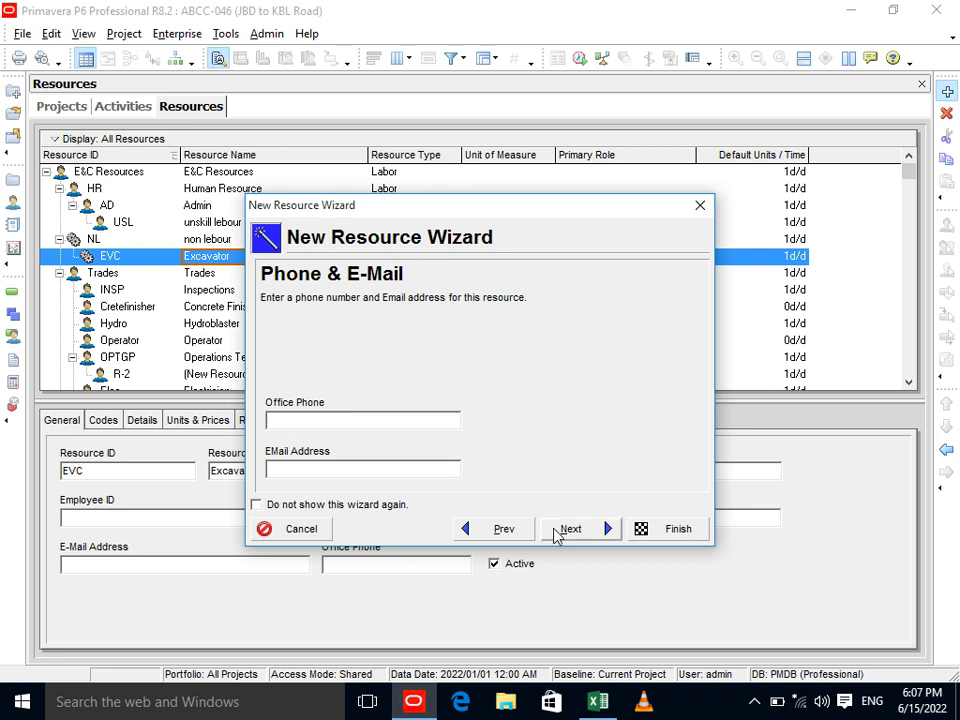
left_click(566, 530)
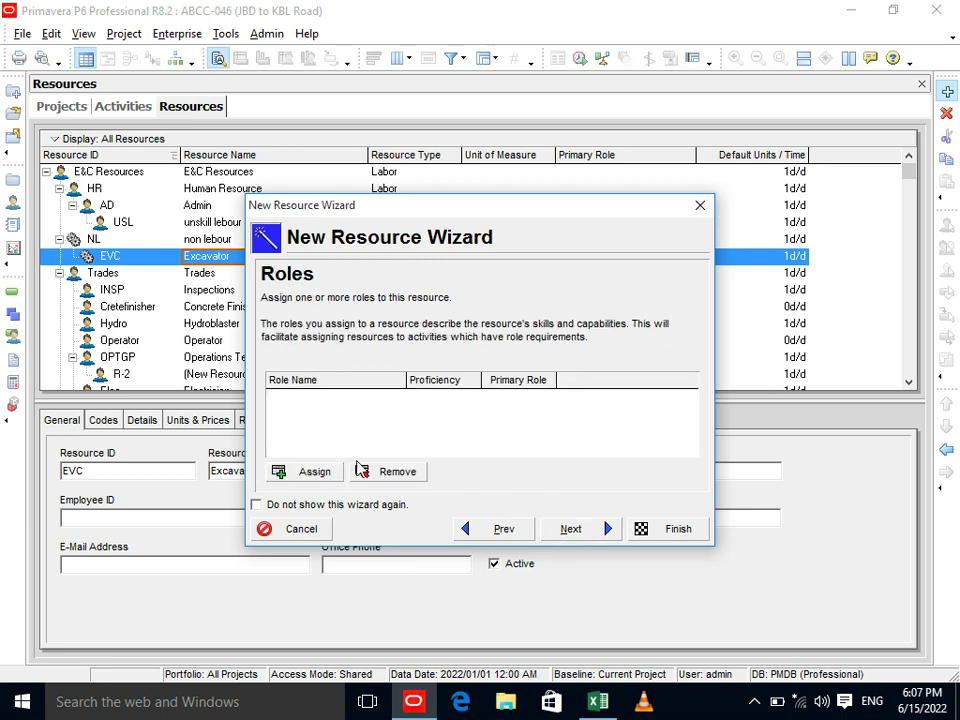
left_click(553, 530)
left_click(385, 468)
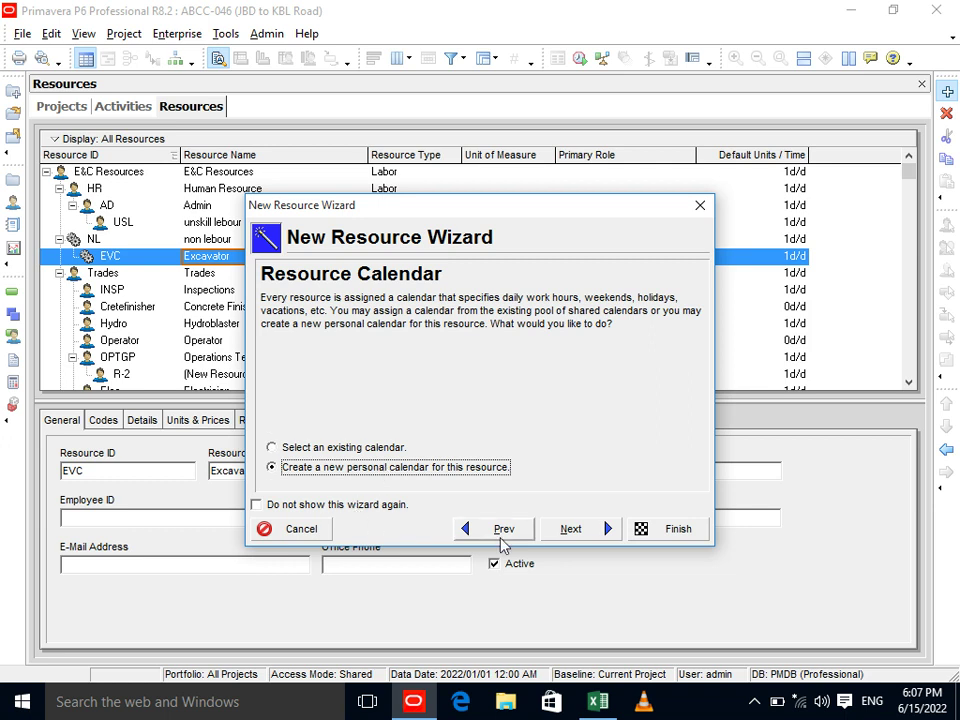
left_click(604, 530)
left_click(505, 466)
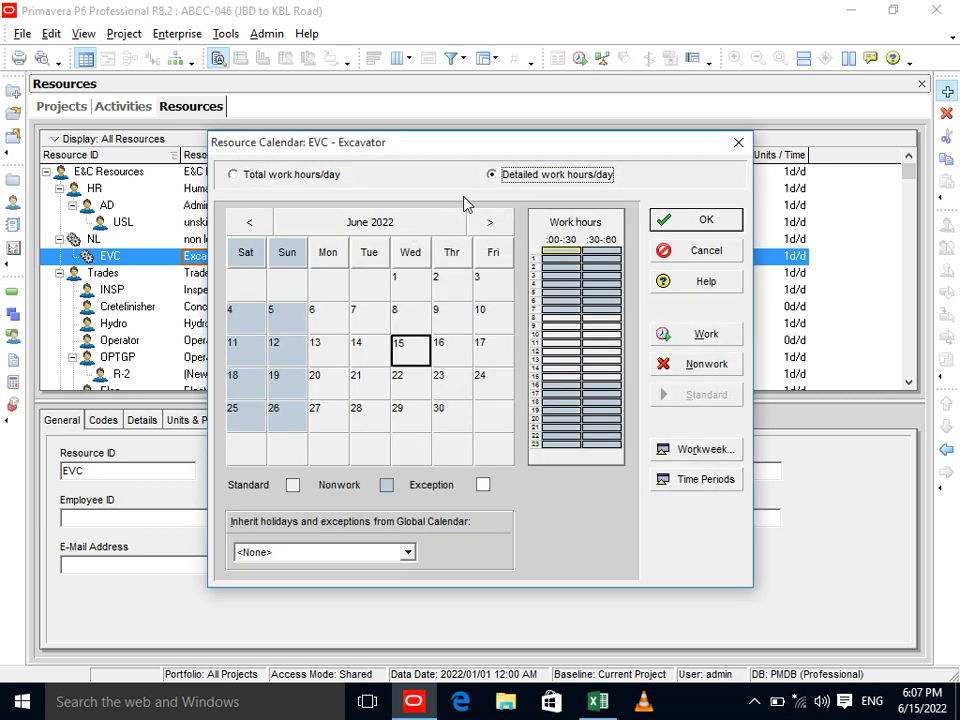
left_click(298, 176)
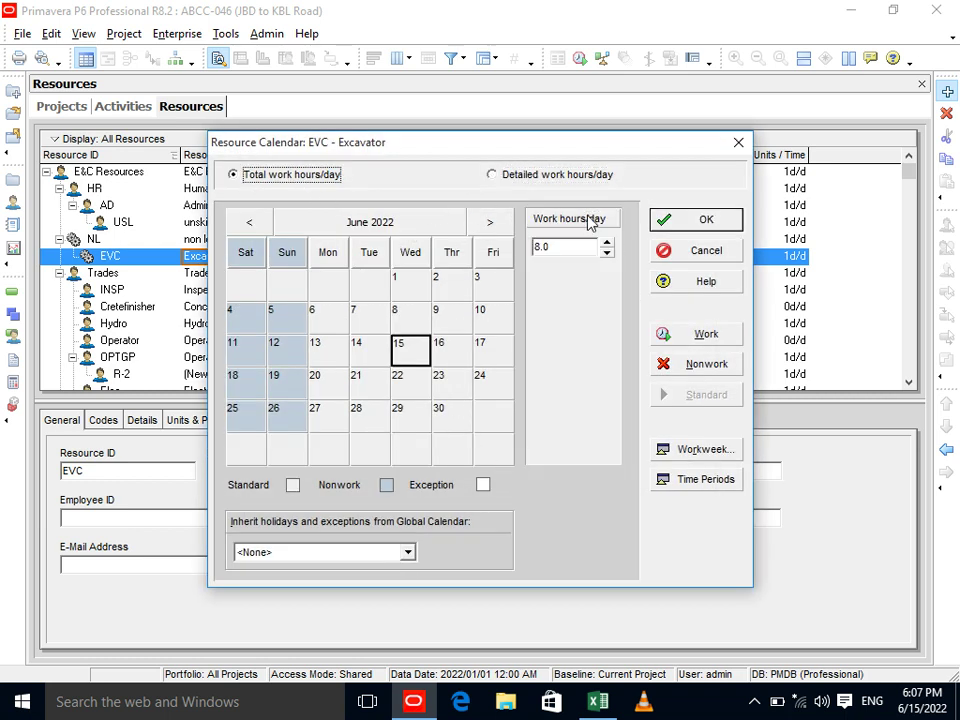
left_click(688, 449)
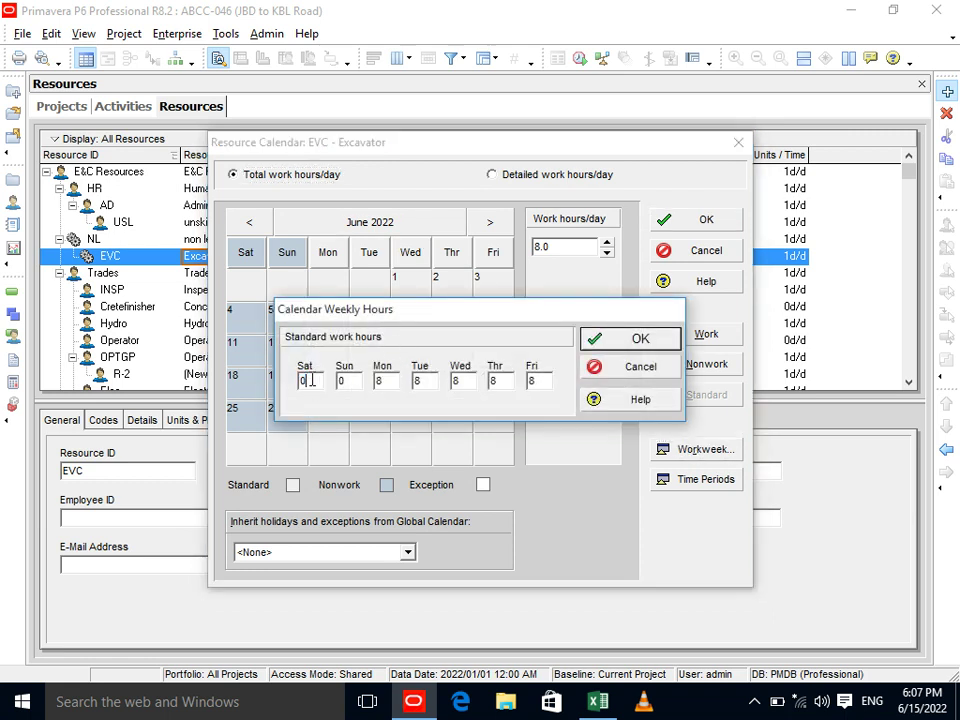
type("6")
left_click(335, 384)
type("5")
left_click(383, 384)
type("0")
Set Tuesday through Friday to 0 work hours.
left_click(422, 381)
type("0")
left_click(452, 380)
type("0")
left_click(513, 378)
type("0")
left_click(538, 380)
type("0")
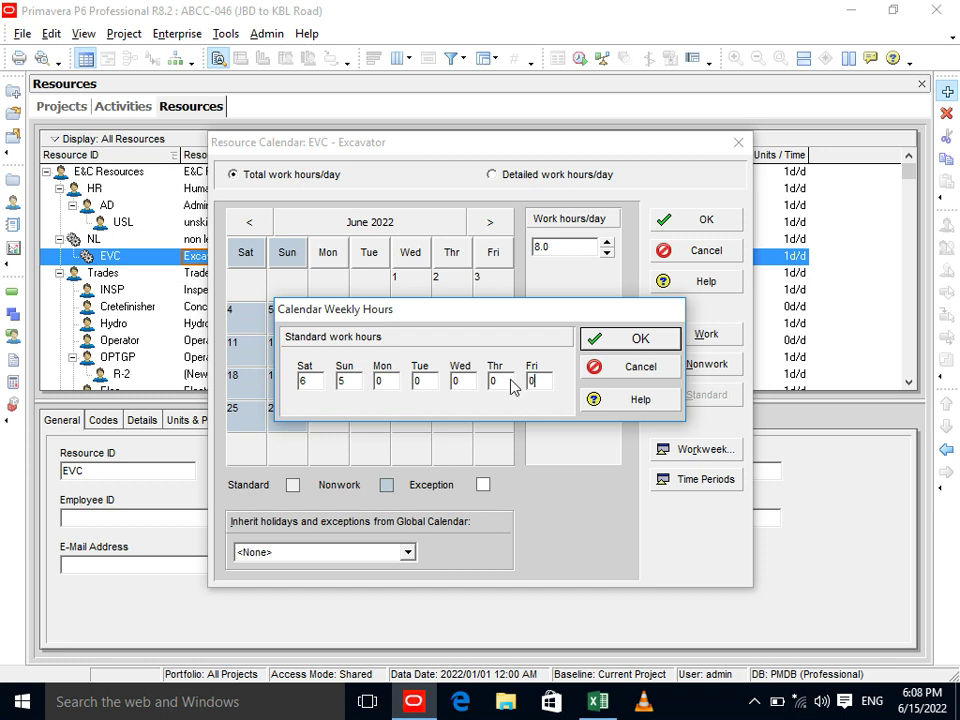
Save the workweek and calendar, then finish creating the Excavator resource.
left_click(620, 337)
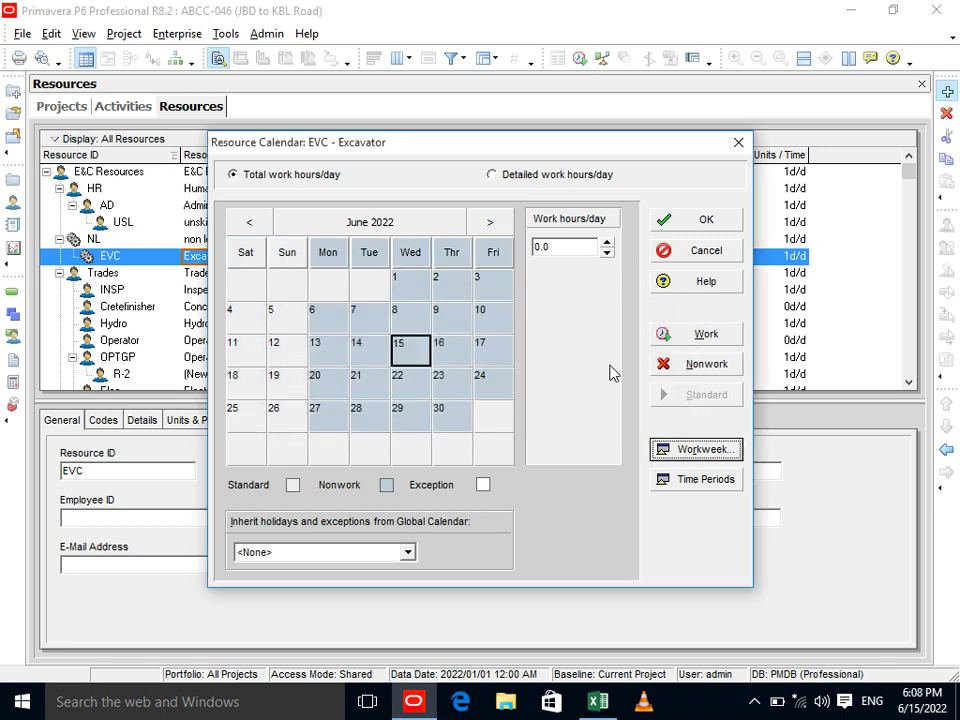
left_click(686, 229)
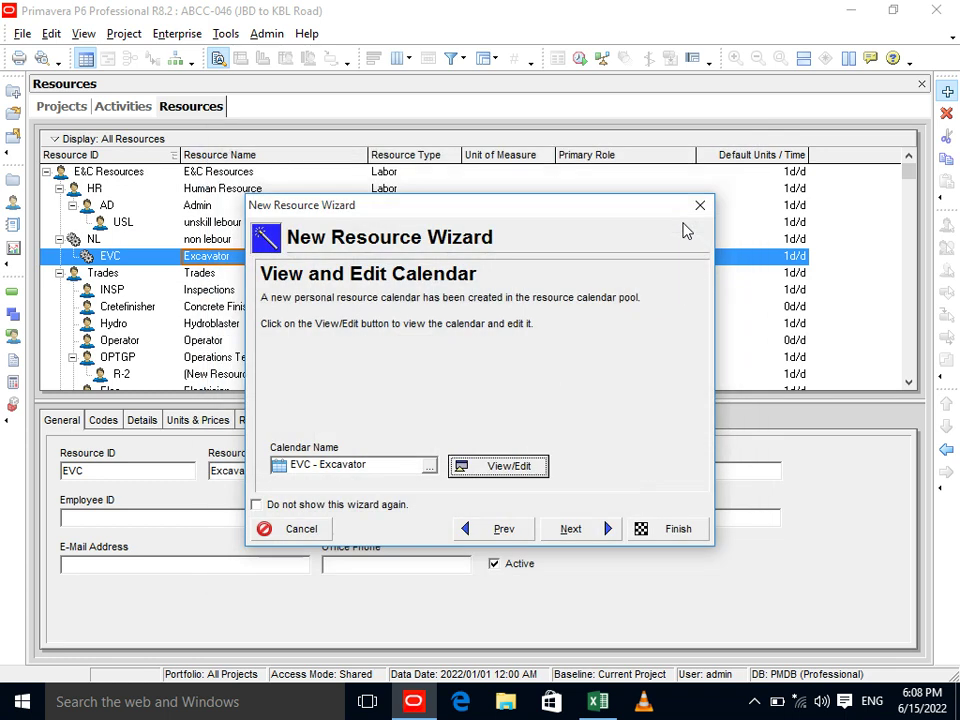
left_click(583, 533)
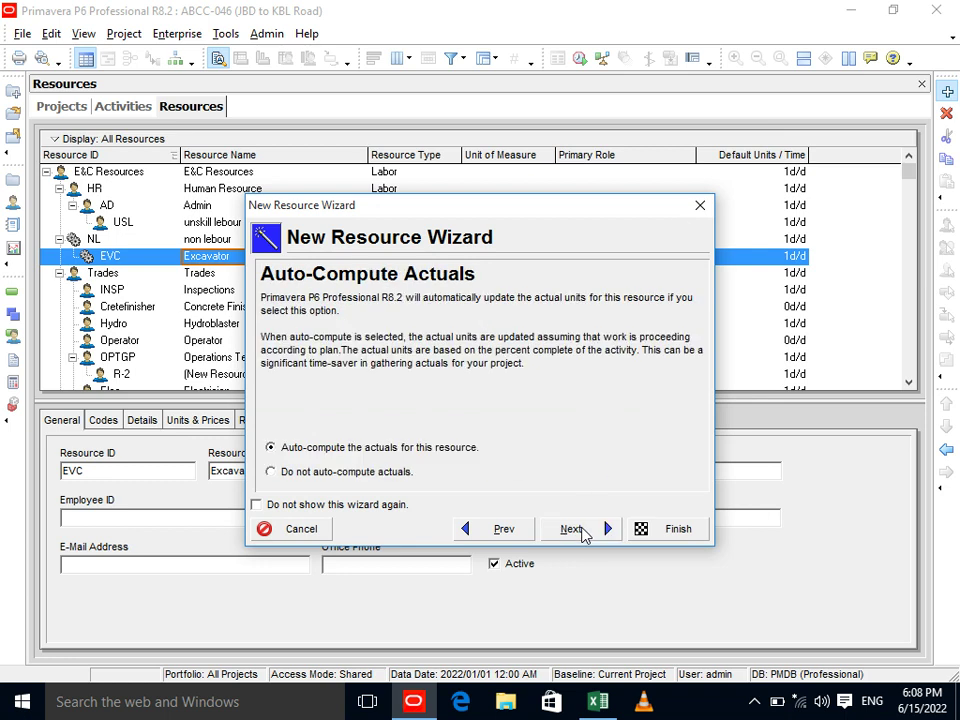
left_click(583, 533)
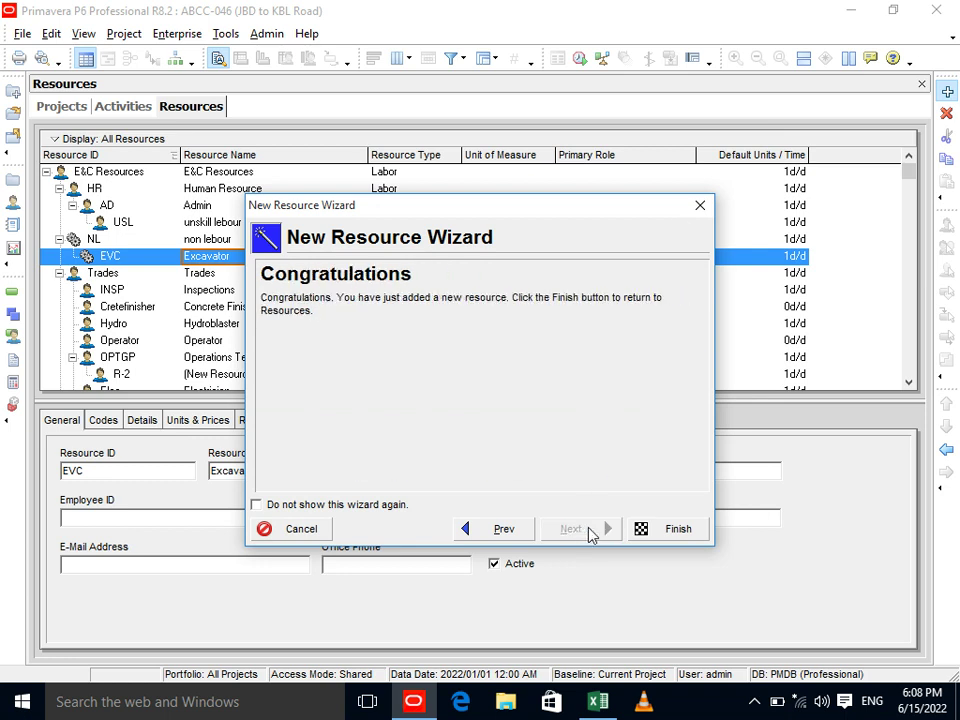
left_click(644, 531)
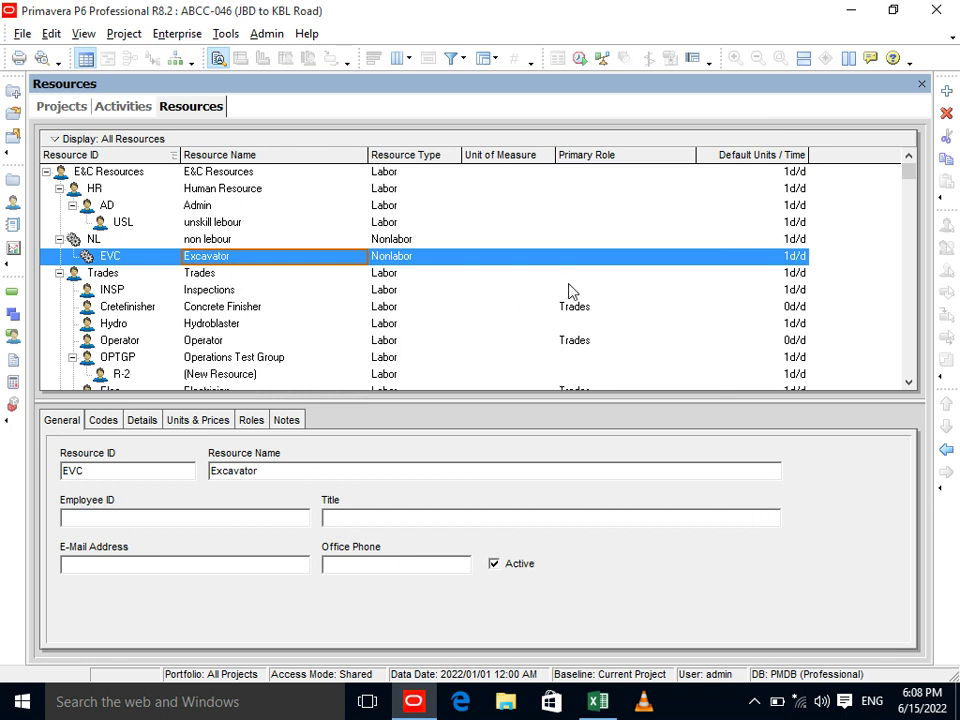
Start a new resource under EVC with ID MR and name 'Materials Resource'.
left_click(945, 92)
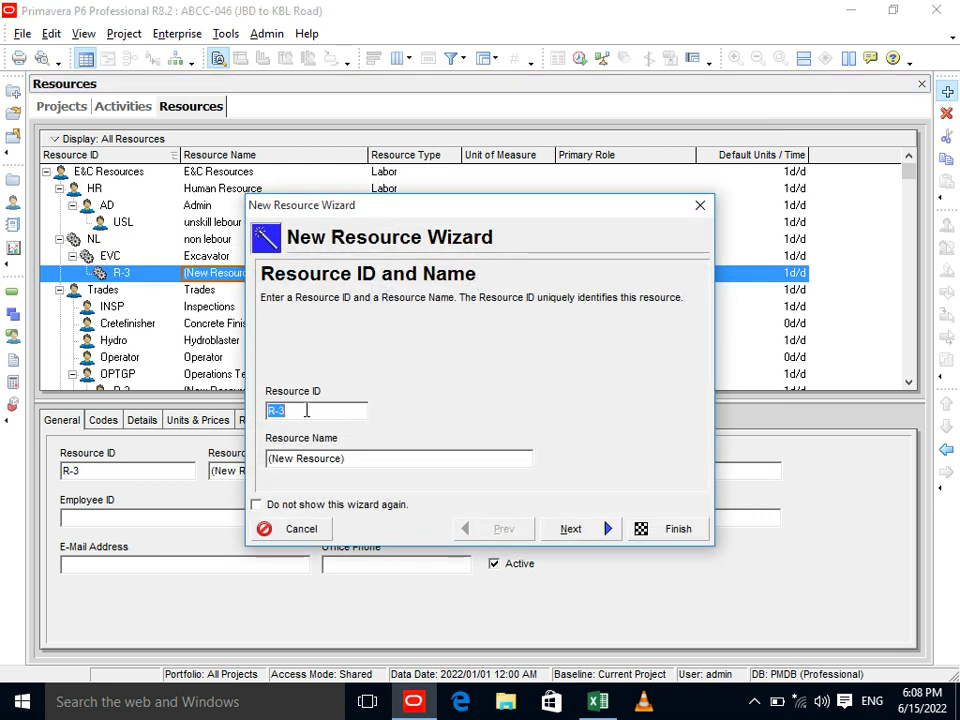
type("MT")
left_click(364, 456)
type("Materials Re")
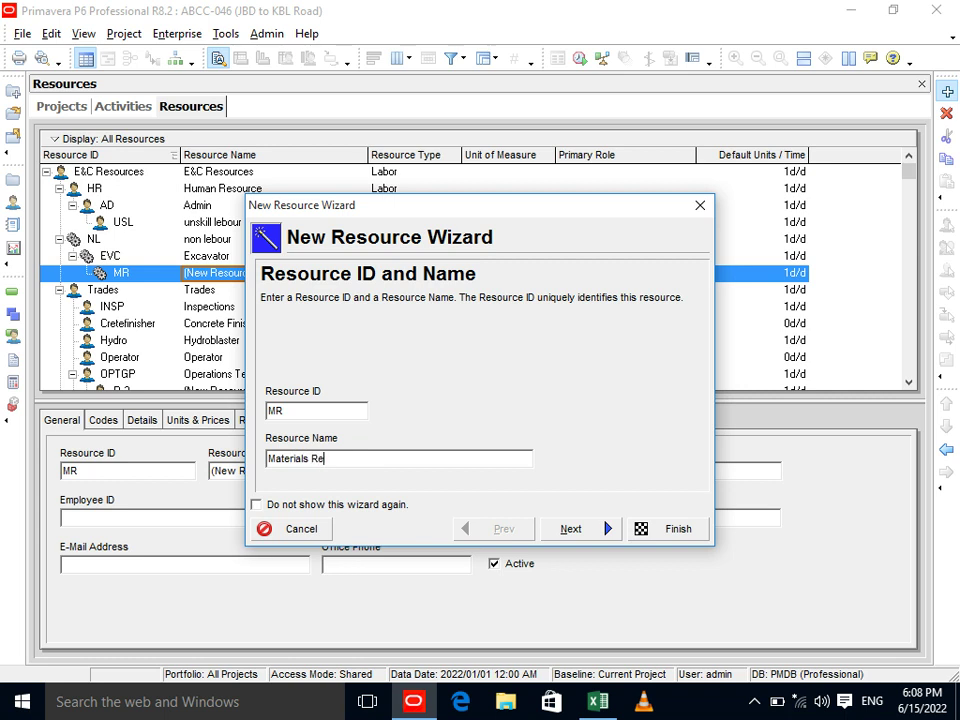
type("source")
Make MR a Material resource, leave the unit of measure unset, and finish the wizard.
left_click(567, 533)
left_click(296, 434)
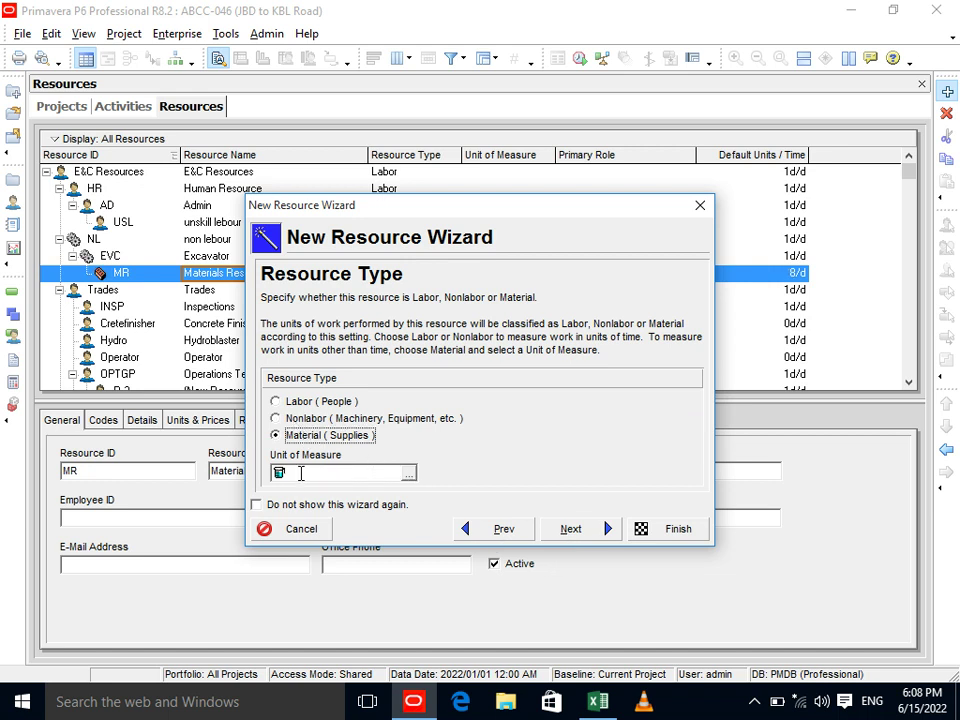
left_click(408, 473)
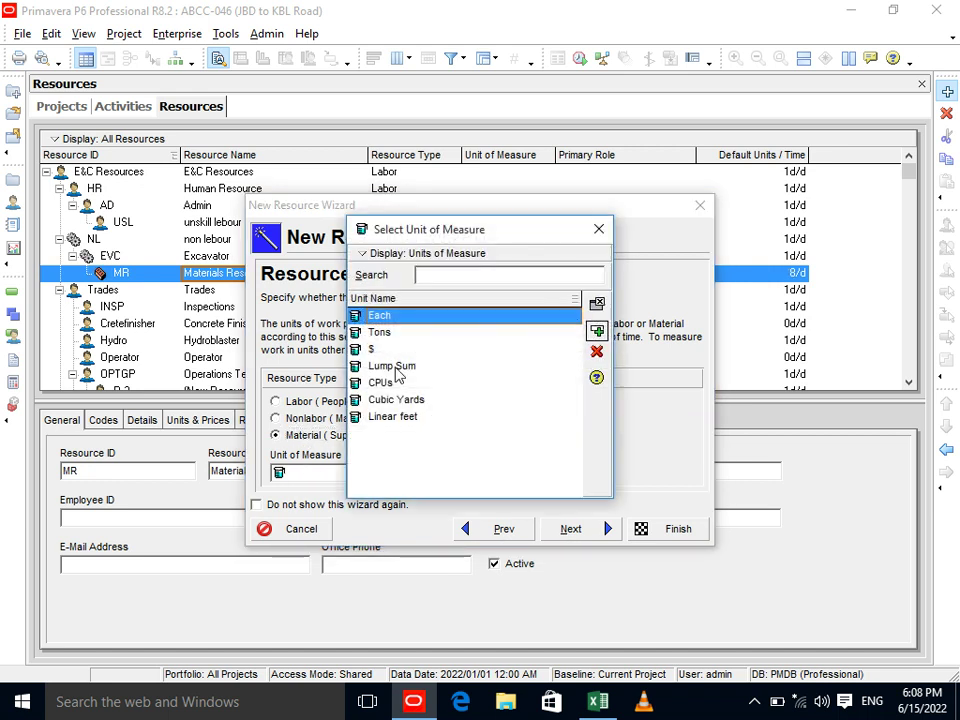
left_click(599, 229)
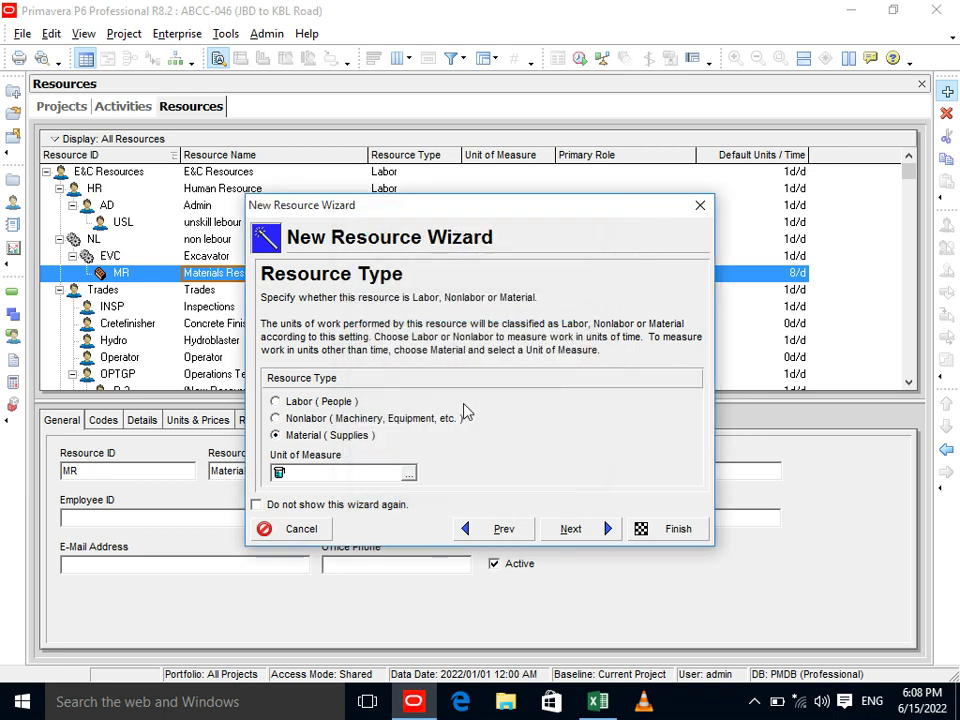
left_click(575, 526)
left_click(575, 526)
left_click(575, 526)
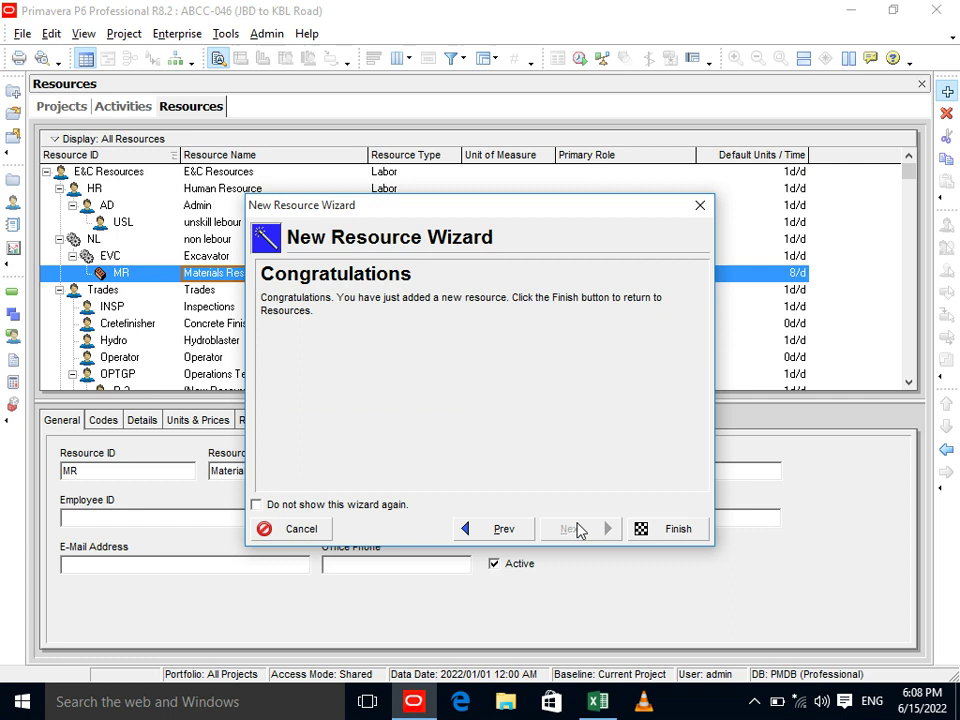
left_click(656, 534)
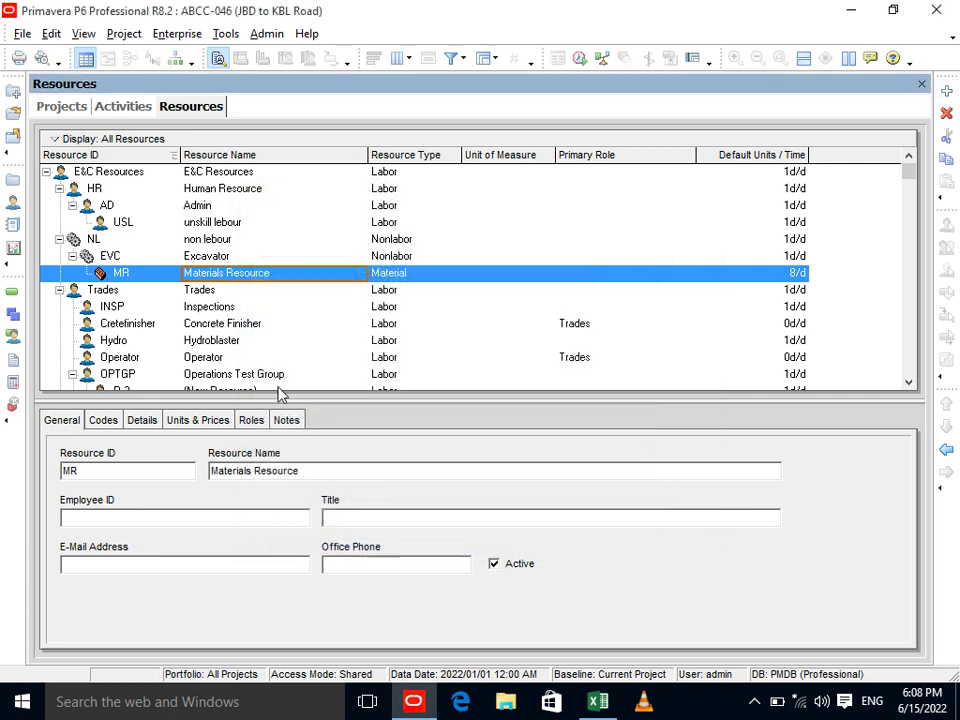
Outdent MR two levels to sit beside NL and add another new resource beneath it.
left_click(945, 451)
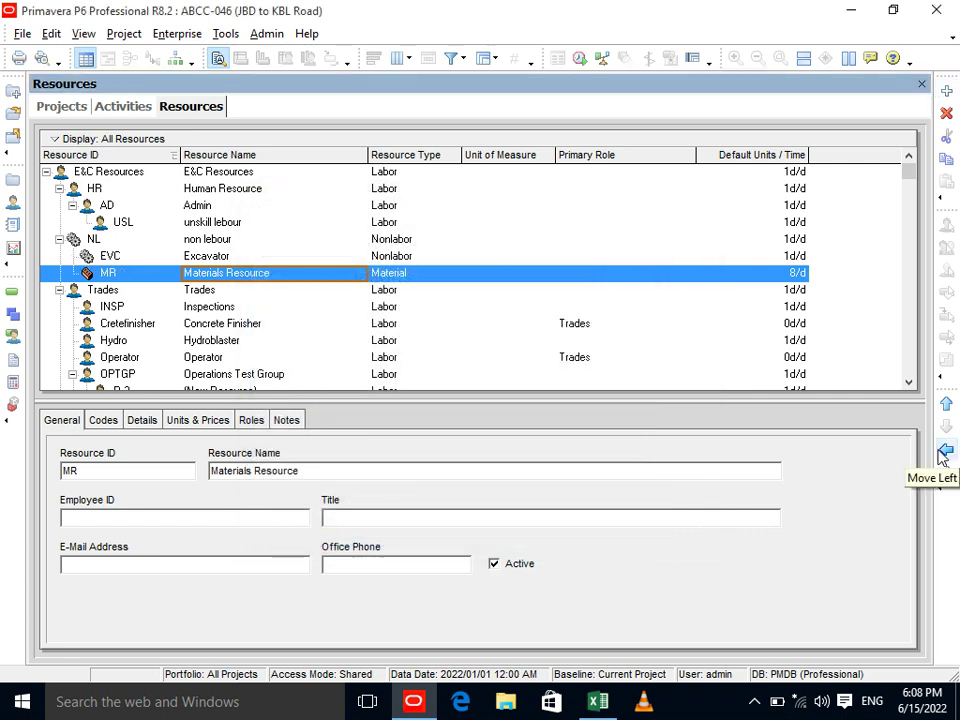
left_click(945, 451)
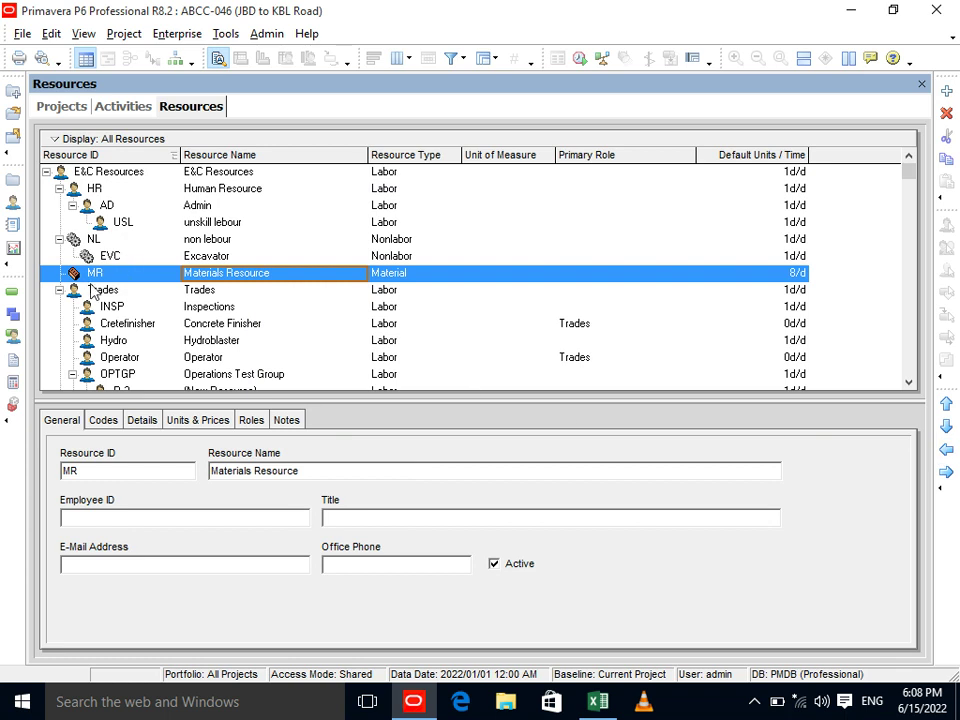
left_click(947, 93)
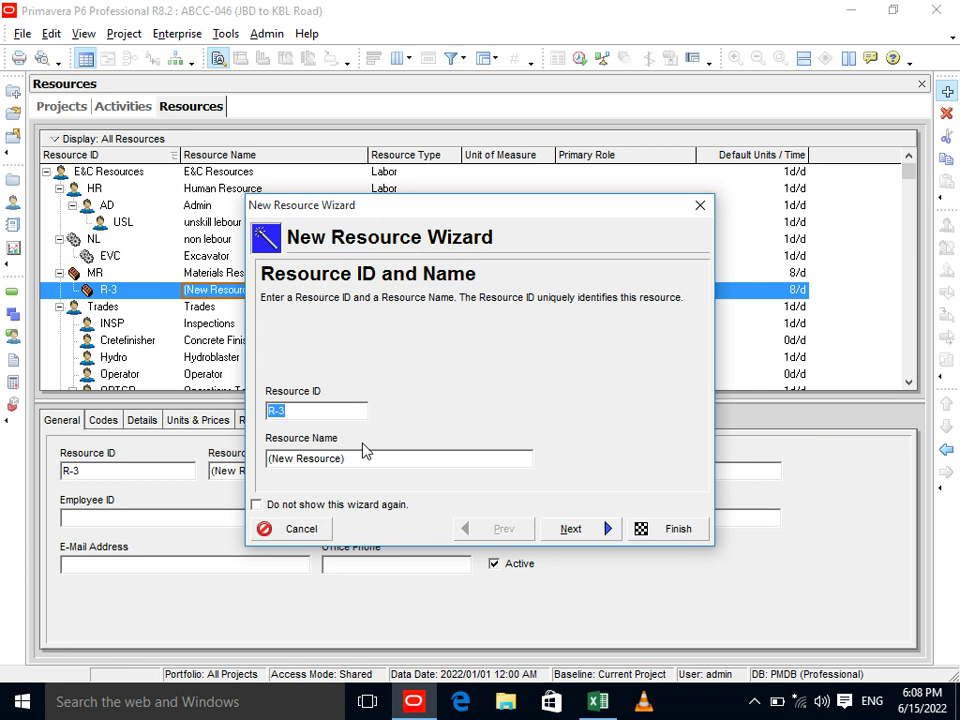
Name the new material resource PCC, find no cubic meter unit available, and close the wizard.
type("St")
key("BackSpace")
key("BackSpace")
key("BackSpace")
key("BackSpace")
key("BackSpace")
key("Tab")
type("PCC")
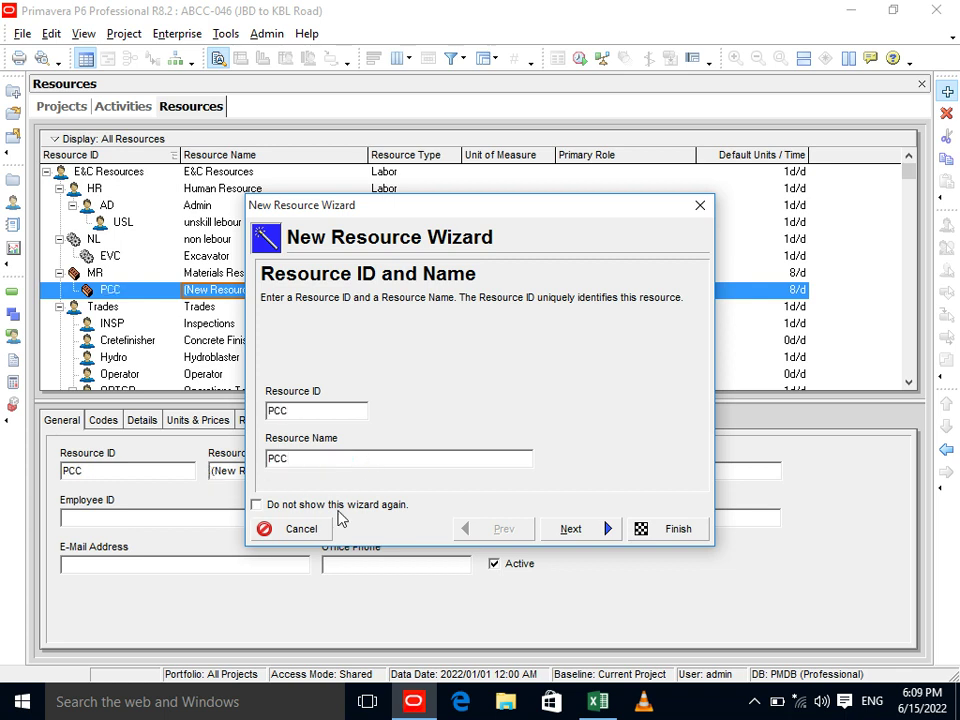
left_click(566, 529)
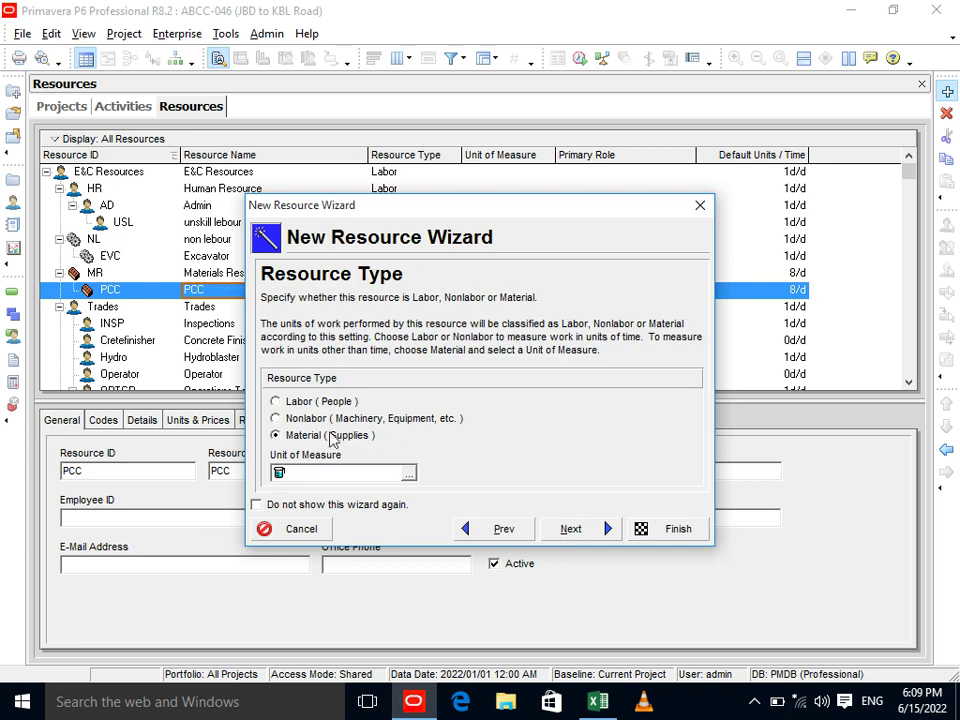
left_click(408, 472)
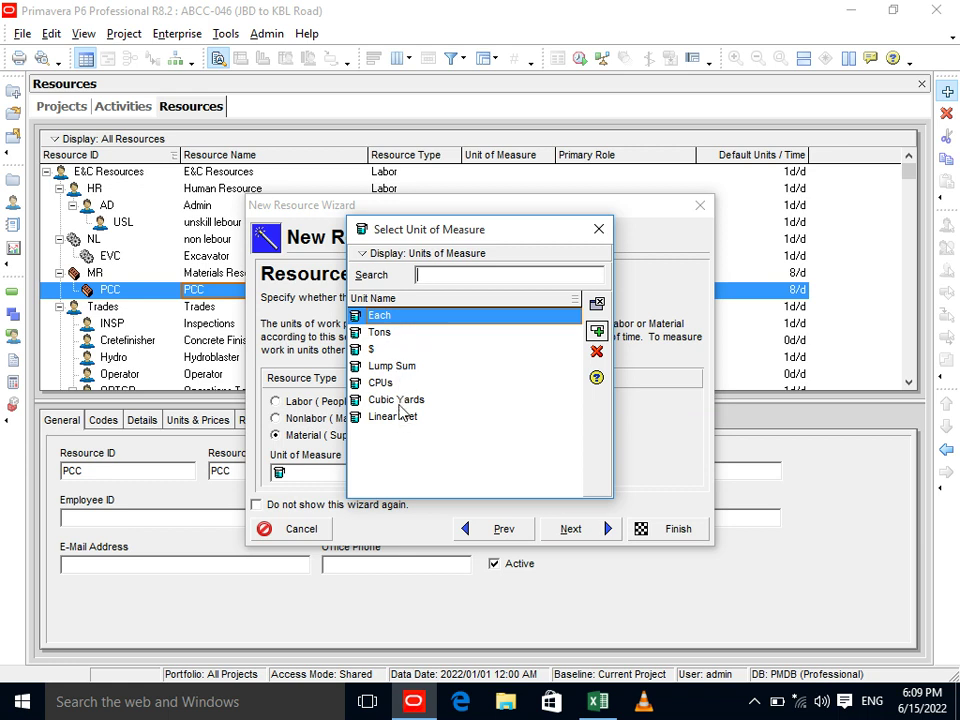
left_click(599, 229)
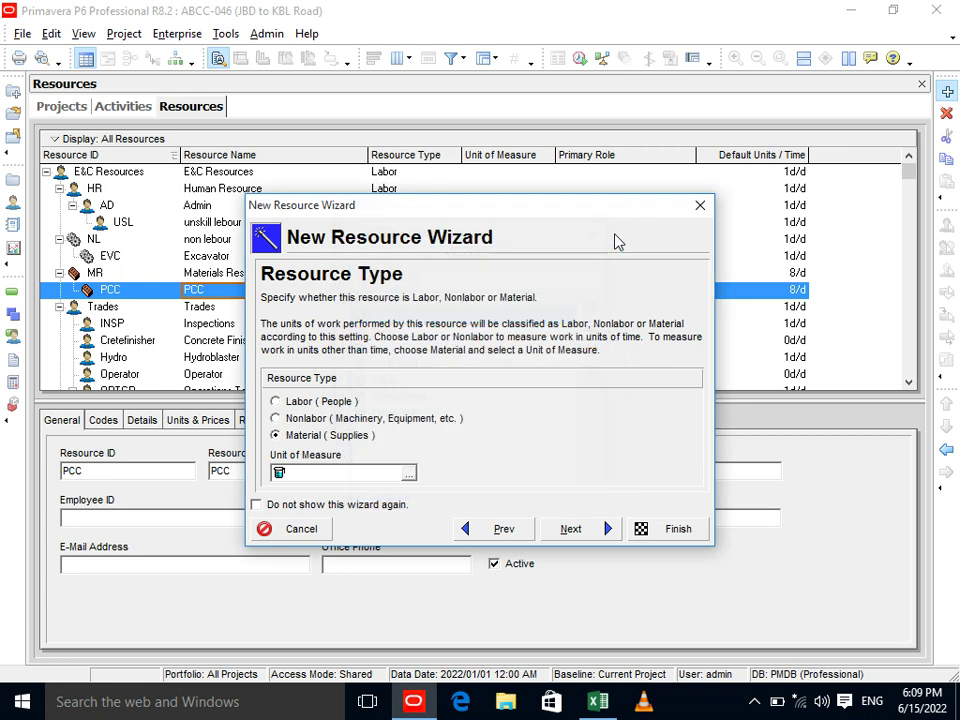
left_click(699, 205)
left_click(267, 34)
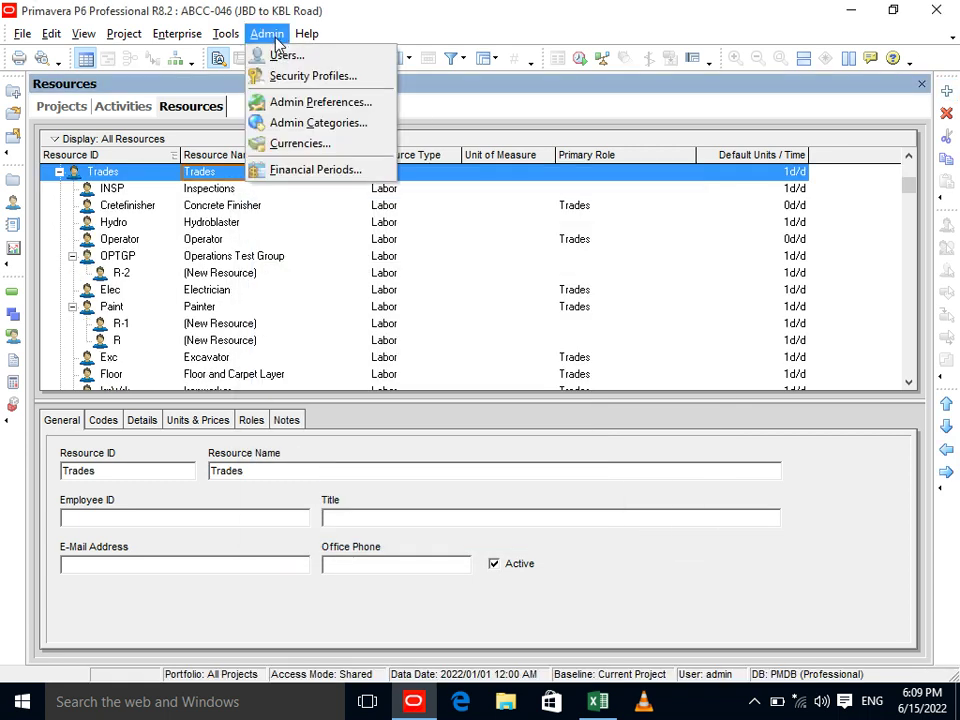
In Admin Categories > Units of Measure, add unit CM named 'Cubic meter' and close.
left_click(285, 124)
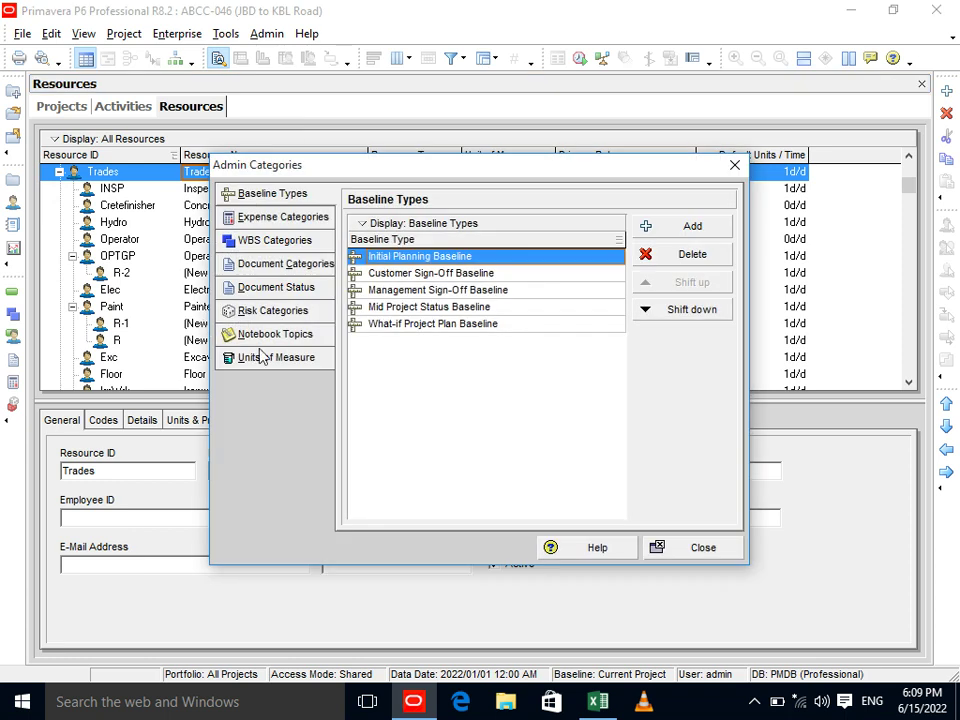
left_click(268, 358)
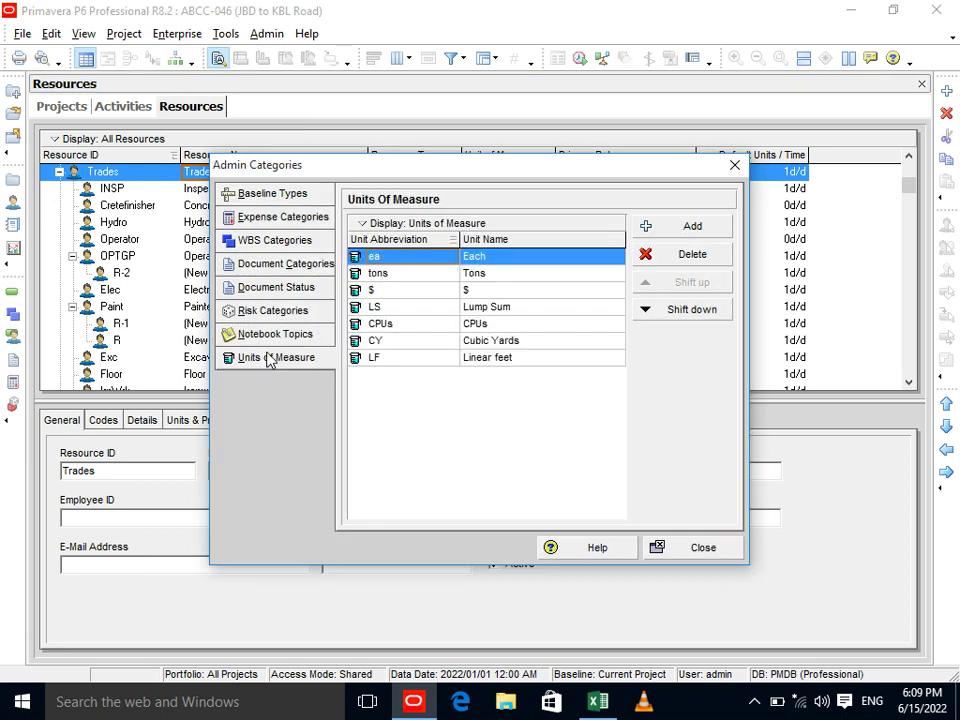
left_click(645, 225)
type("CM")
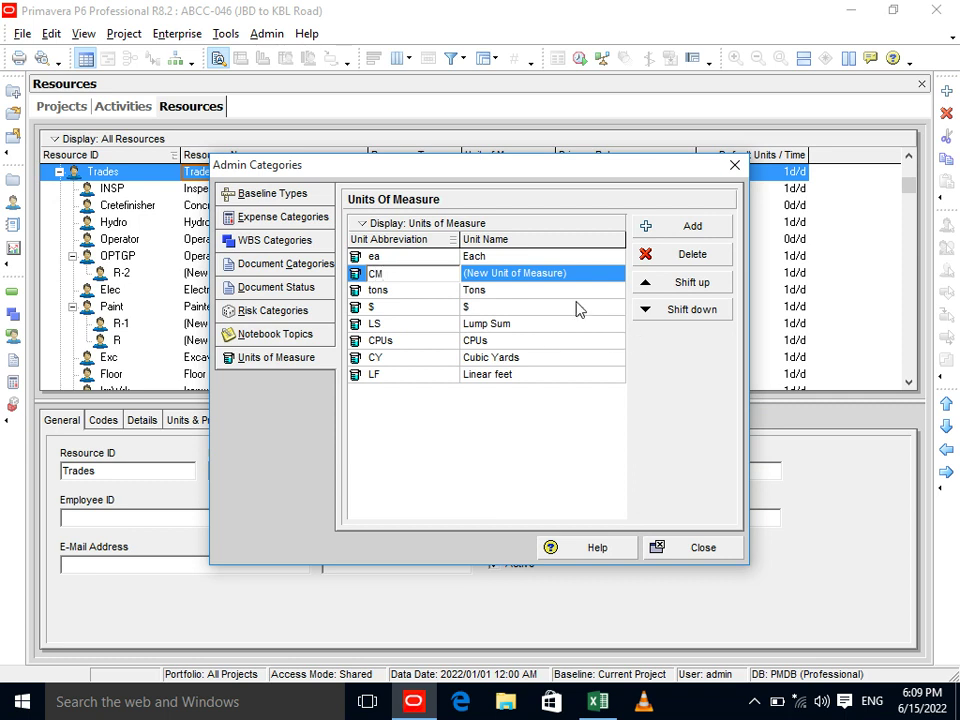
left_click(558, 275)
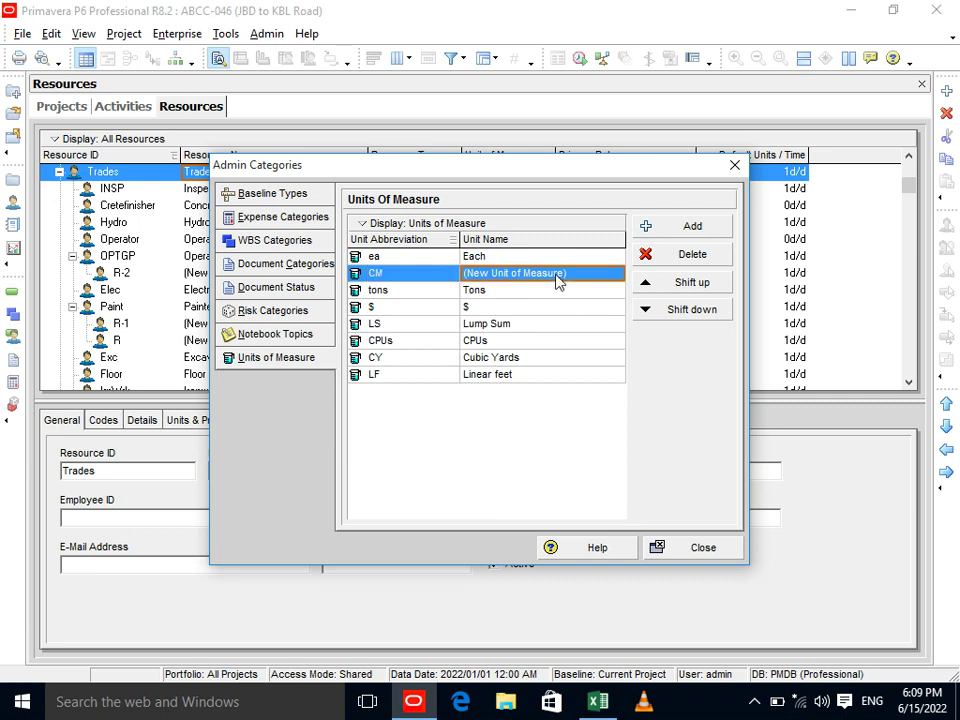
type("Cu")
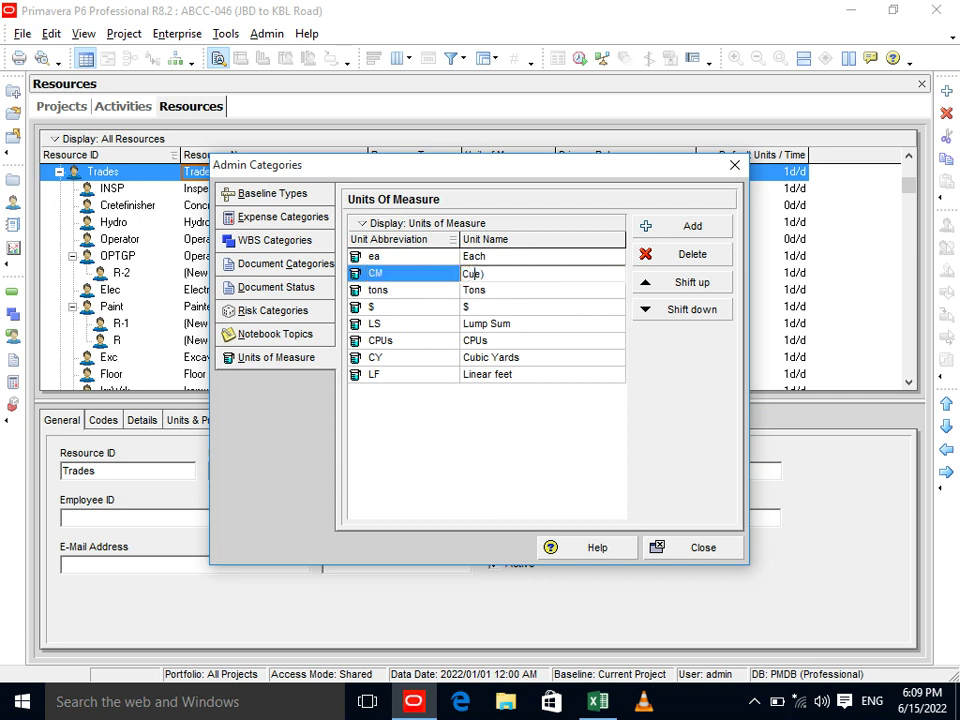
type("bic meter")
left_click(542, 292)
left_click(536, 278)
left_click(535, 278)
key("BackSpace")
type("C")
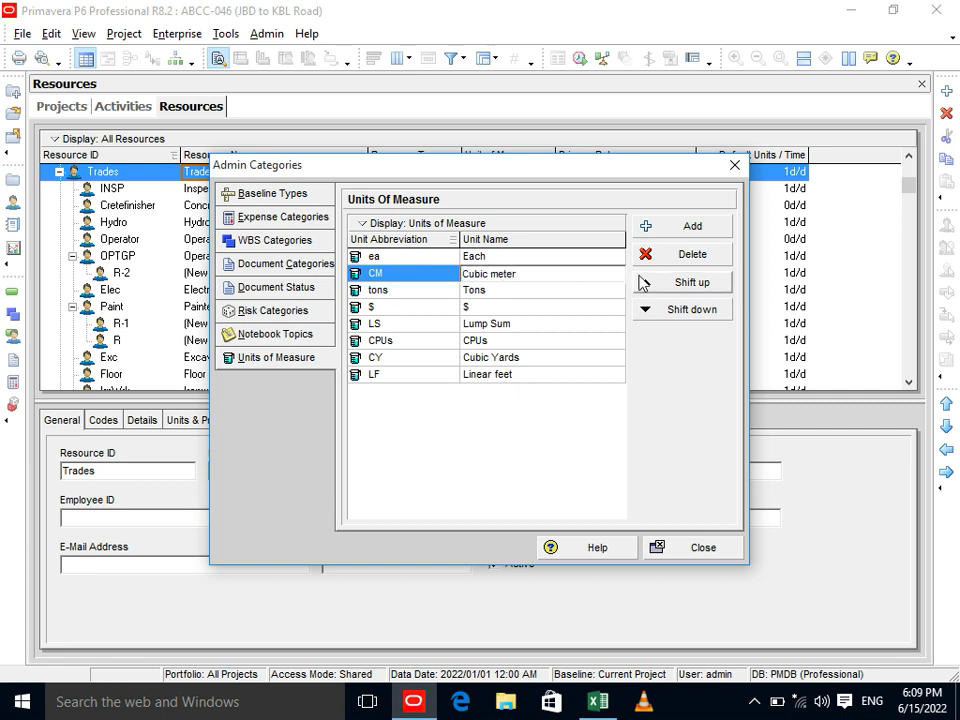
left_click(680, 553)
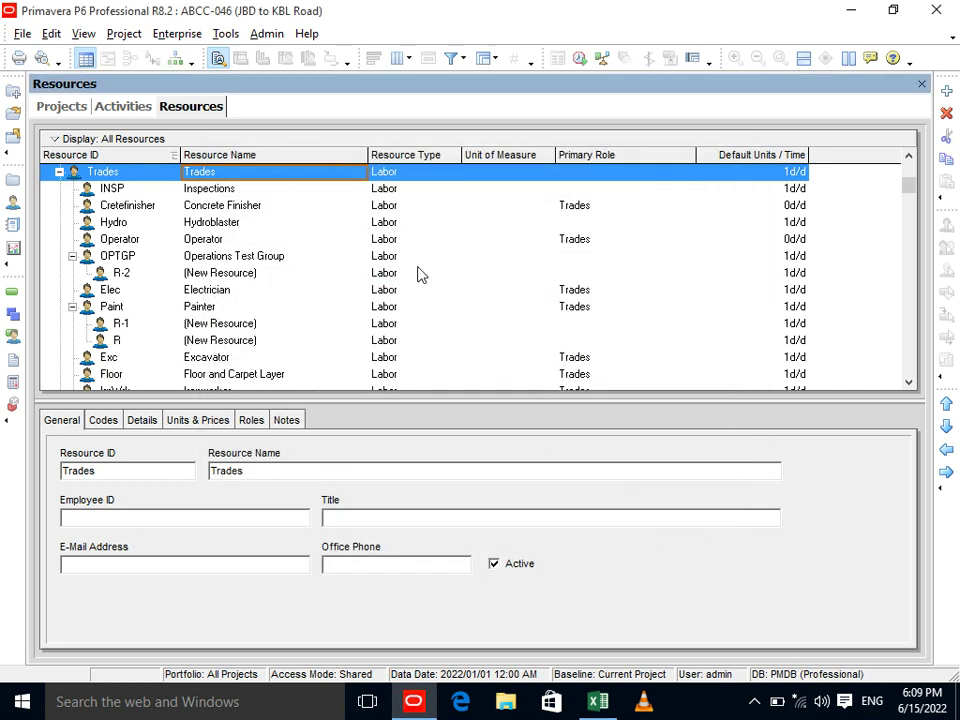
Add new resource PCC under Materials Resource with Cubic meter as its unit of measure.
left_click_drag(908, 190, 909, 172)
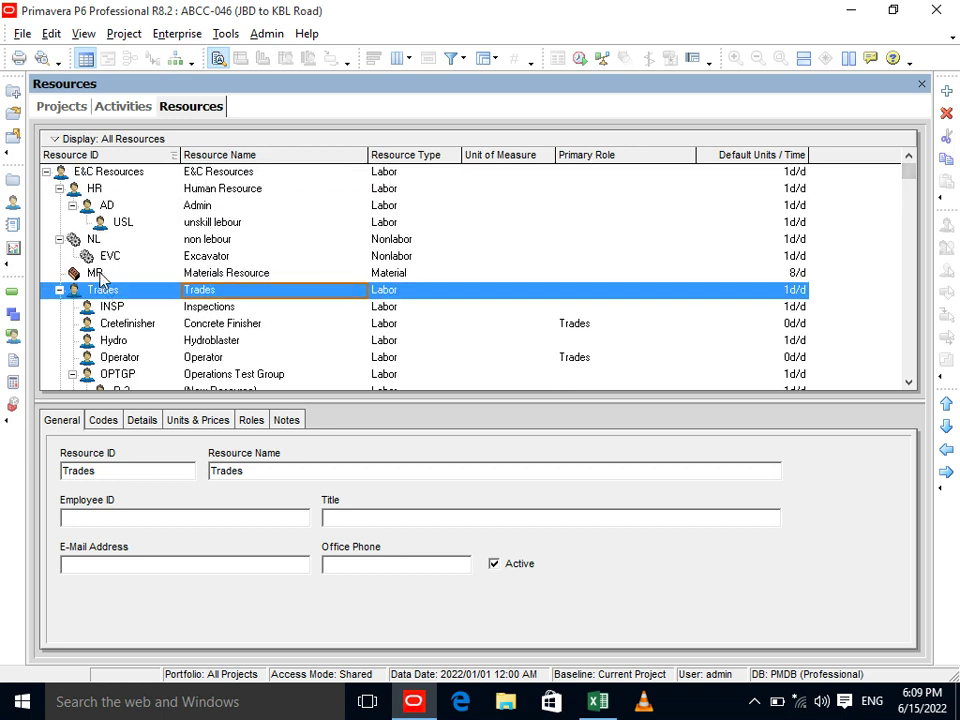
left_click(168, 273)
left_click(945, 91)
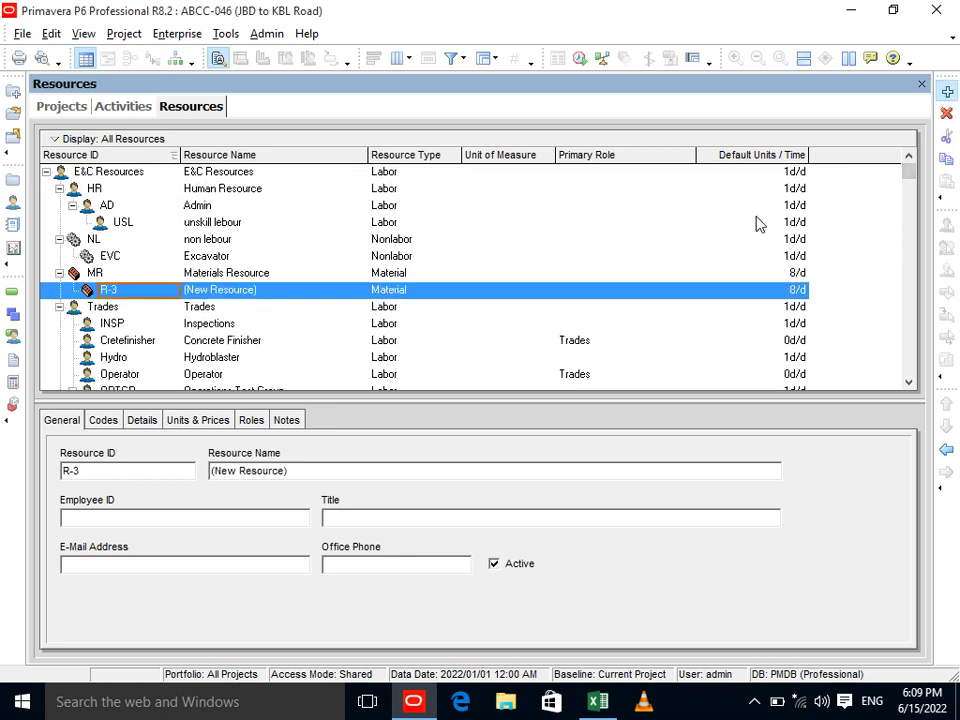
type("PCC")
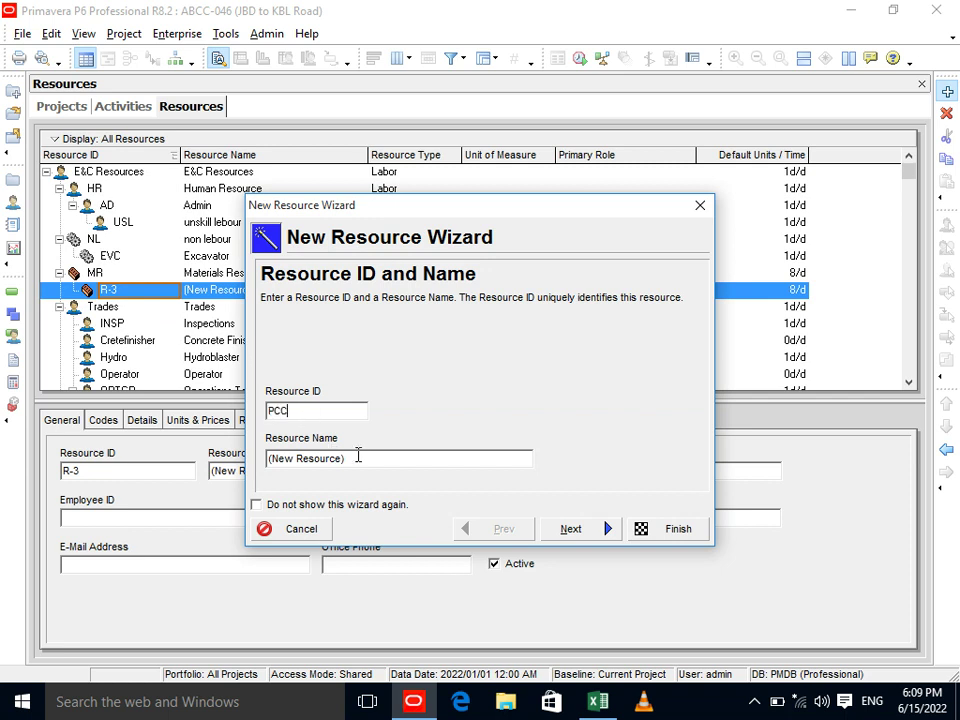
key("Tab")
type("PCC")
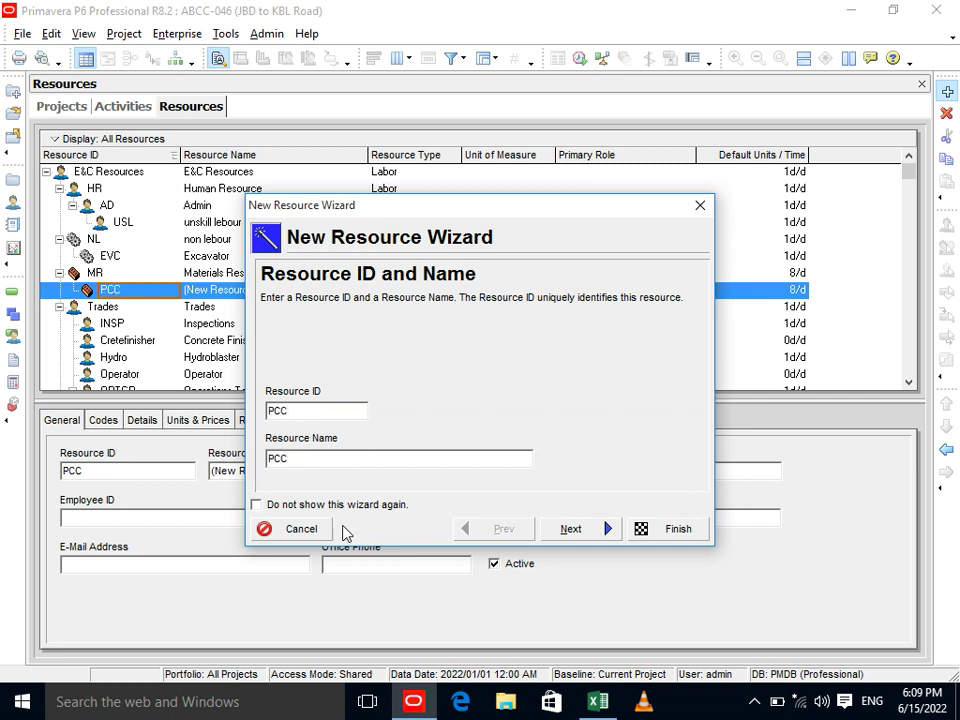
left_click(567, 531)
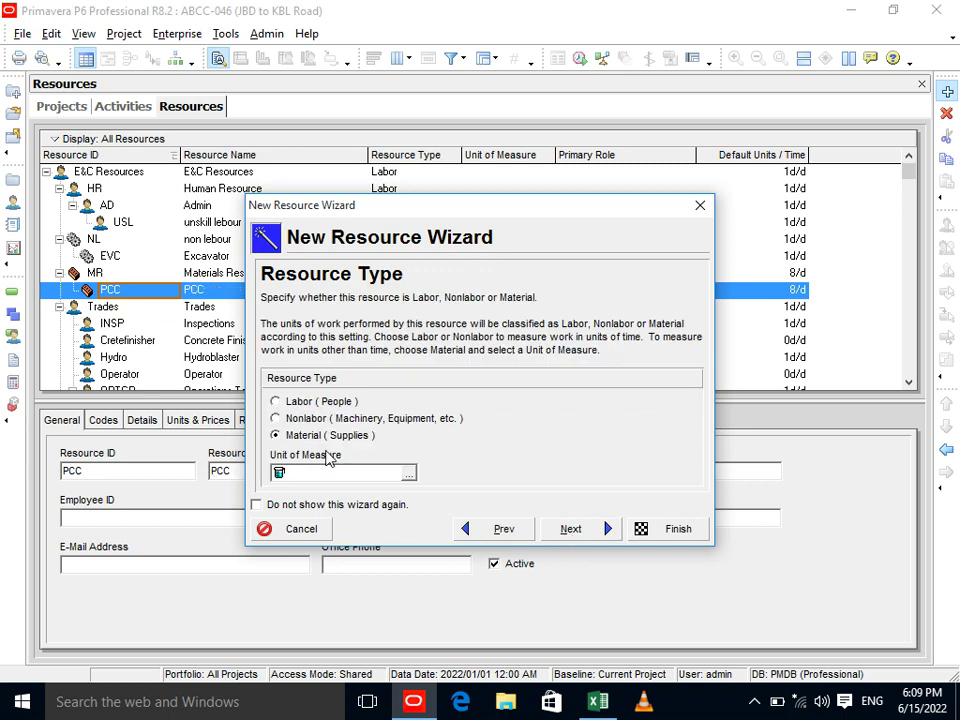
left_click(408, 474)
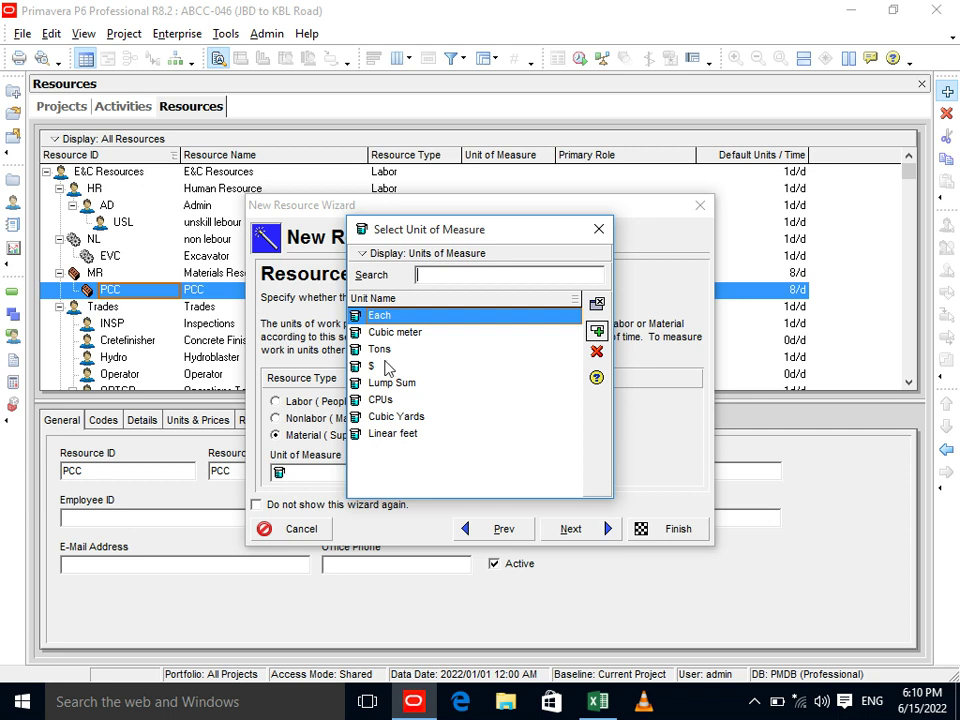
left_click(398, 333)
left_click(597, 332)
Set PCC's price per unit to 3200.
left_click(570, 529)
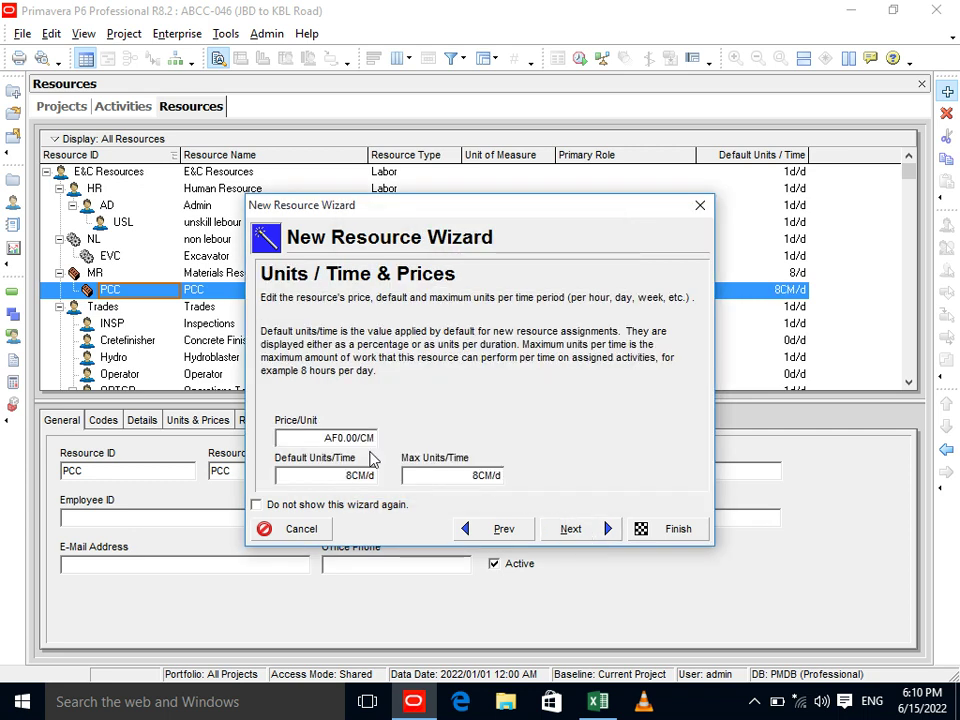
left_click_drag(305, 438, 355, 439)
key("shift+Home")
type("3200")
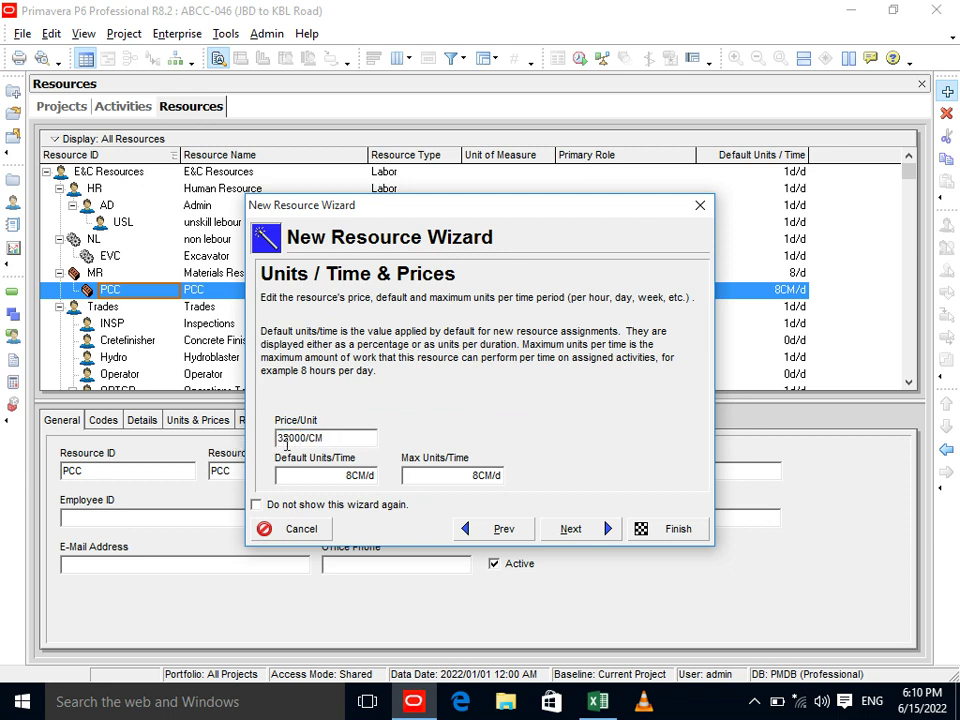
key("Delete")
key("Tab")
key("Tab")
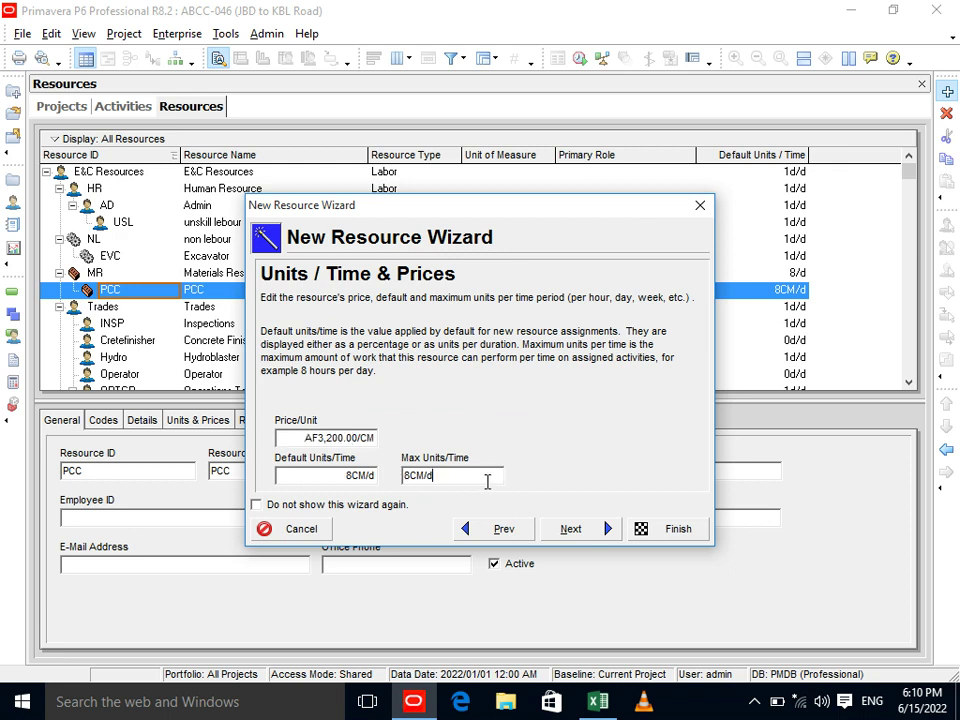
Keep the existing calendar and remaining defaults, and finish creating PCC.
left_click(572, 530)
left_click(572, 530)
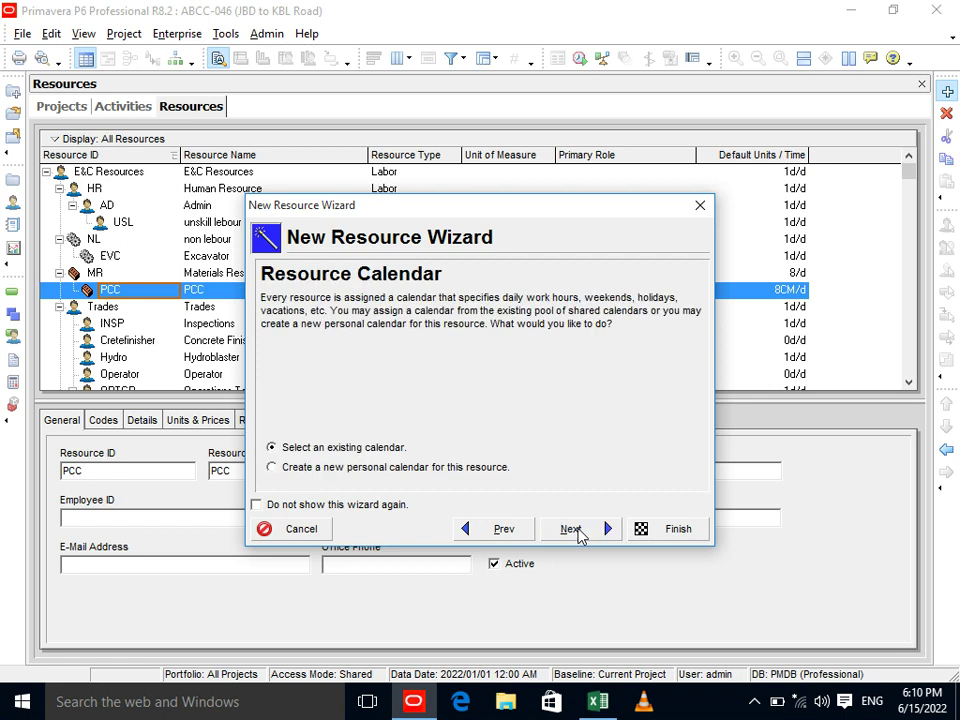
left_click(471, 536)
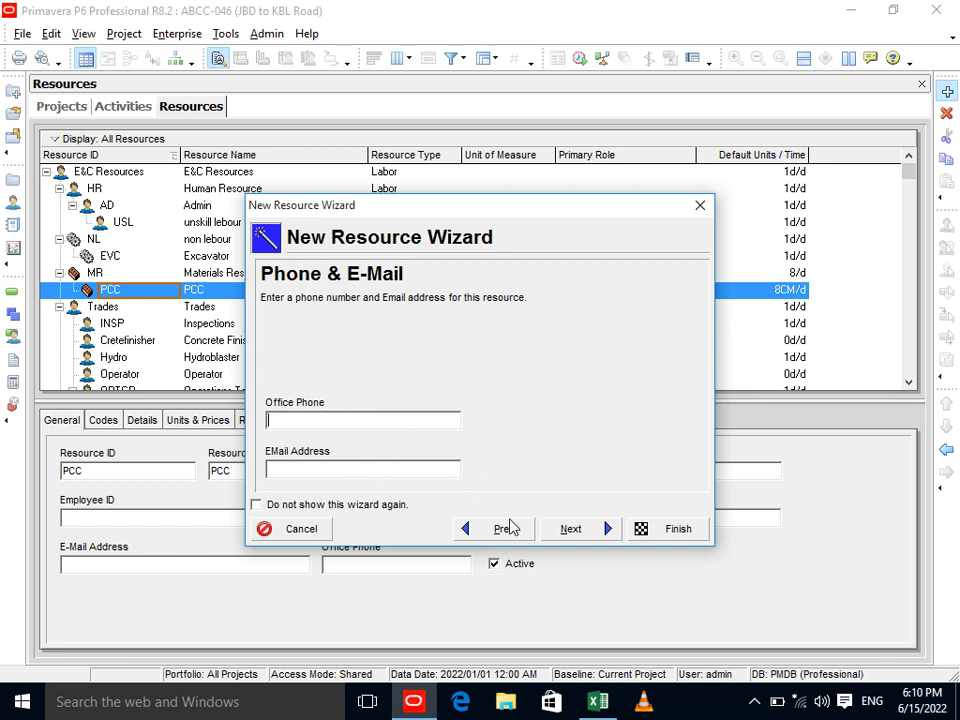
left_click(563, 538)
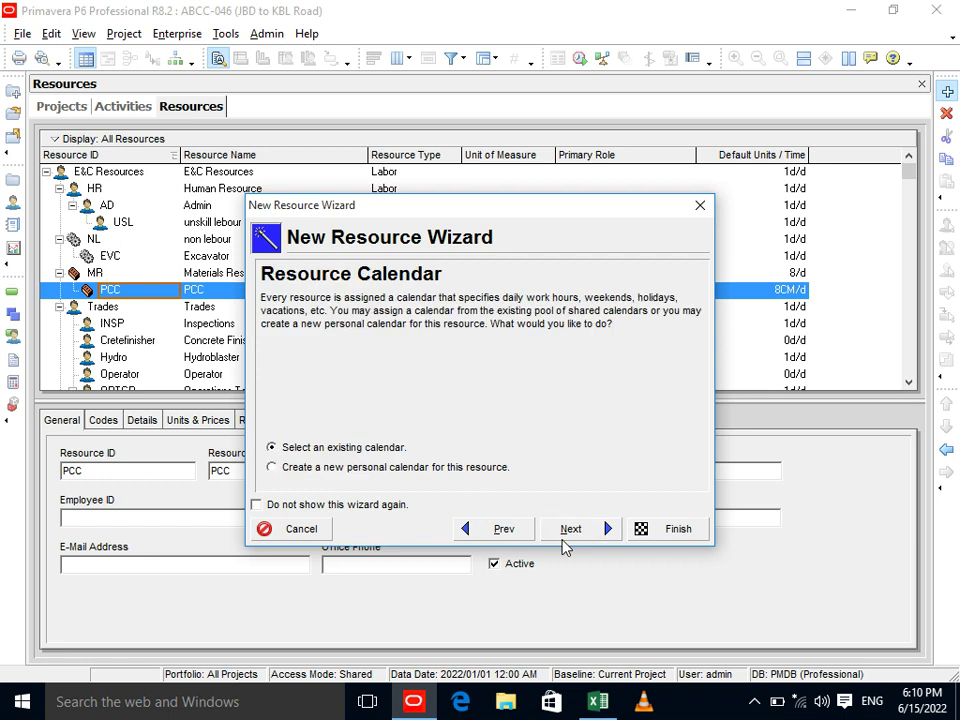
left_click(569, 538)
left_click(569, 537)
left_click(569, 537)
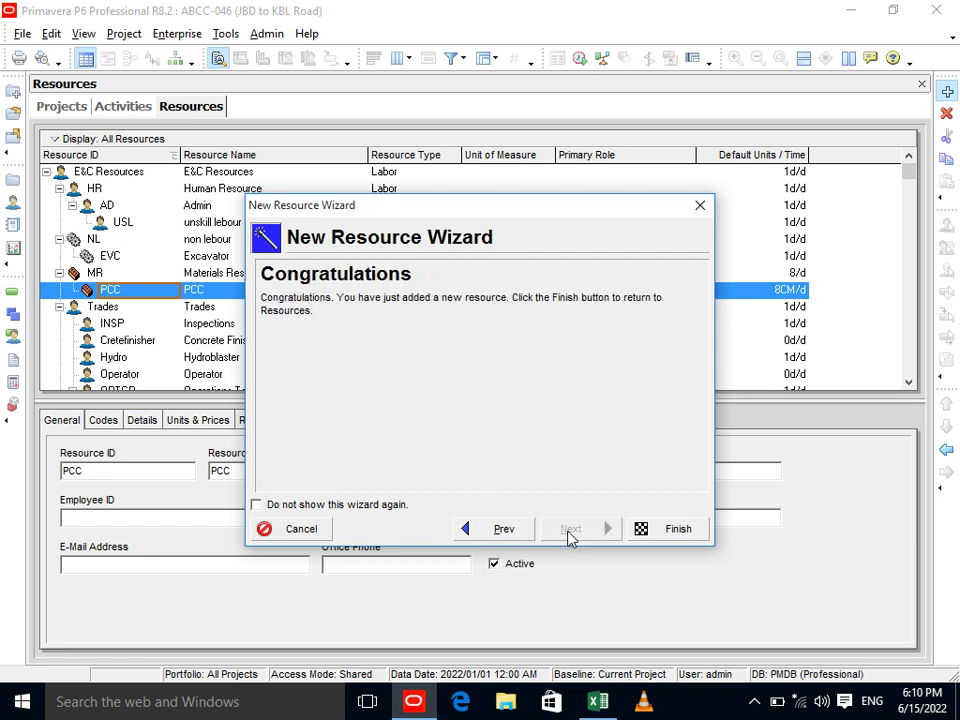
left_click(653, 533)
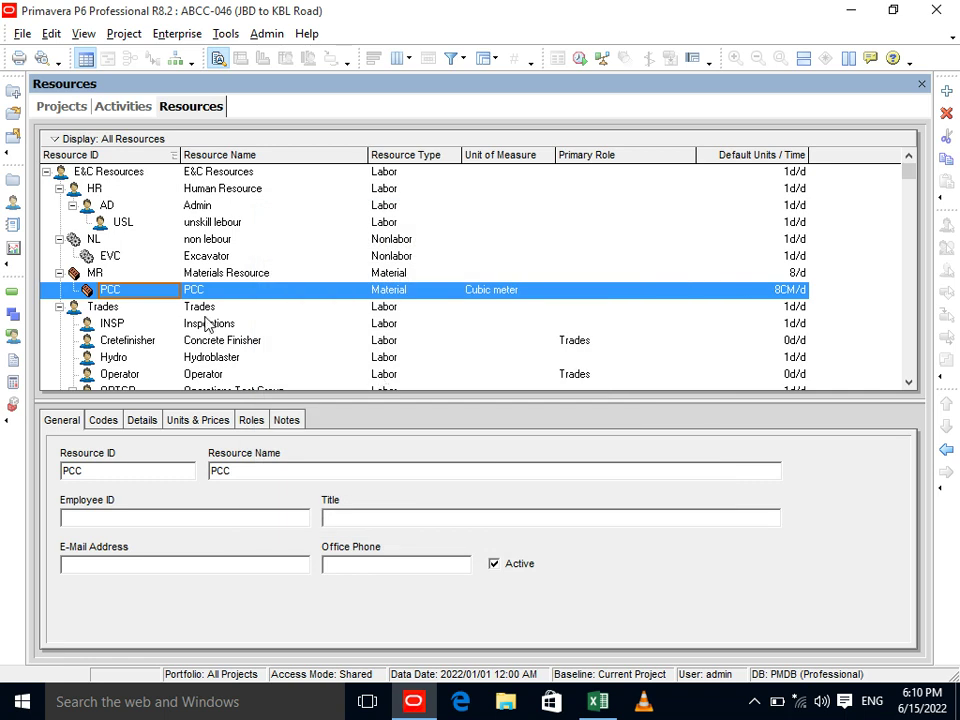